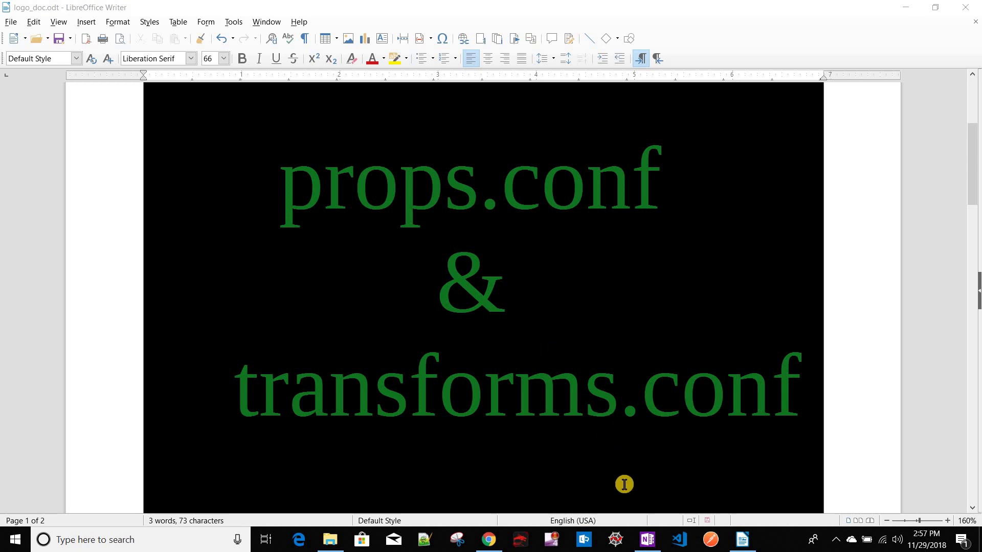
Step: Switch to OneNote and review the first Universal/Light Forwarder to Indexer layout on the data indexing and searching page
left_click(646, 539)
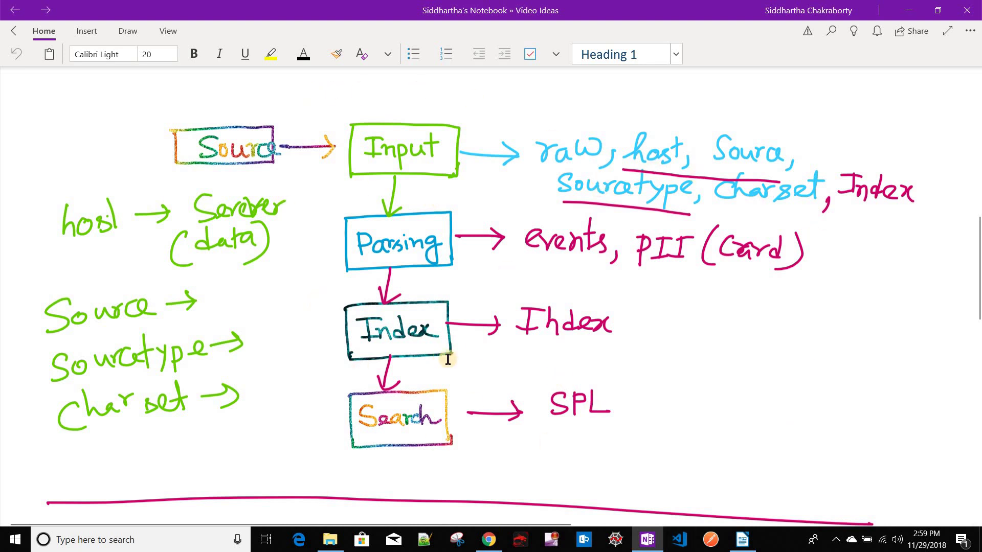
scroll(447, 359, "up", 10)
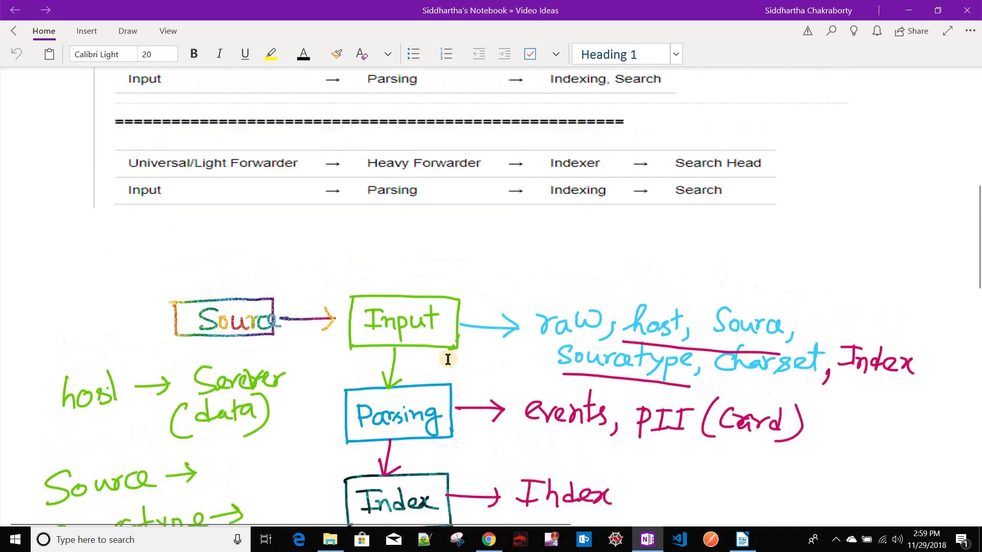
scroll(448, 360, "up", 4)
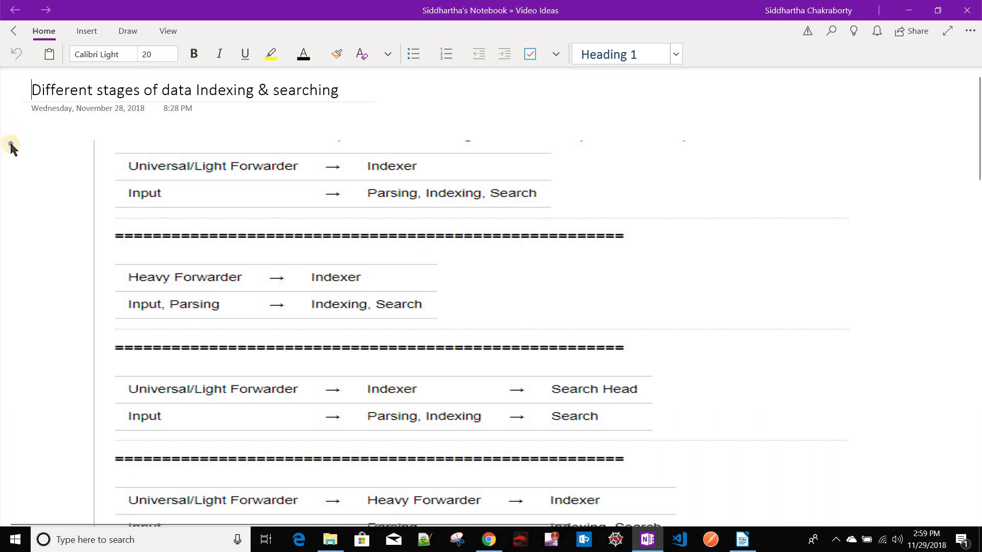
right_click(87, 211)
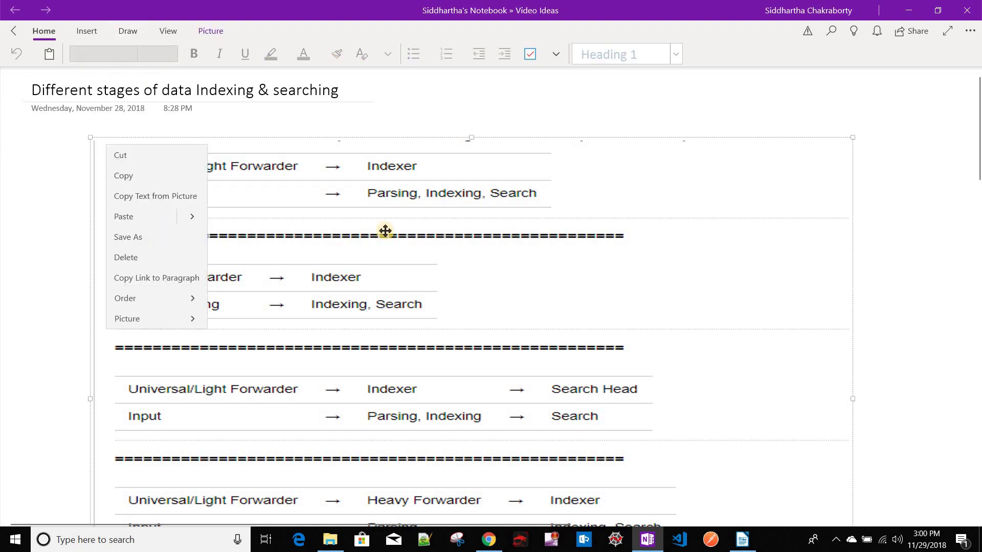
left_click(391, 178)
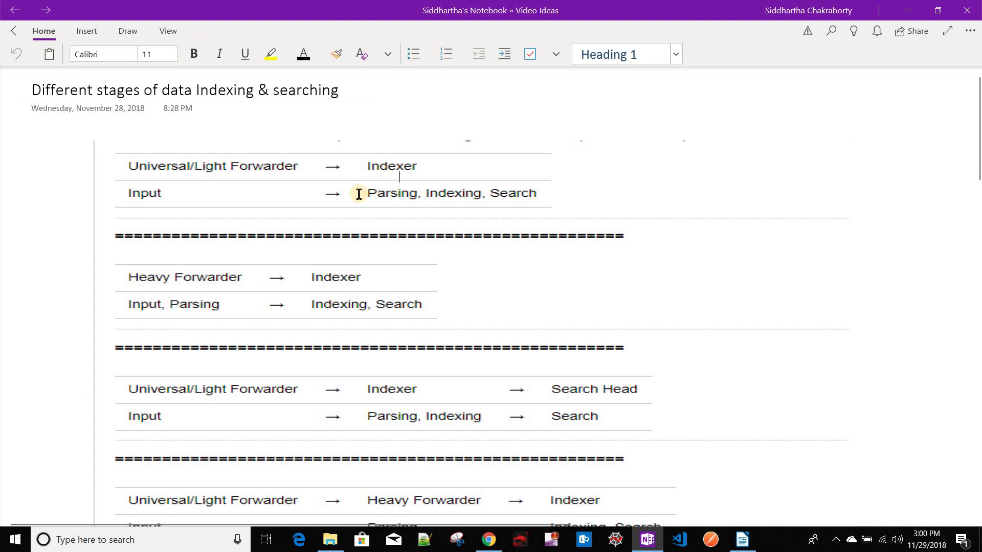
left_click(518, 193)
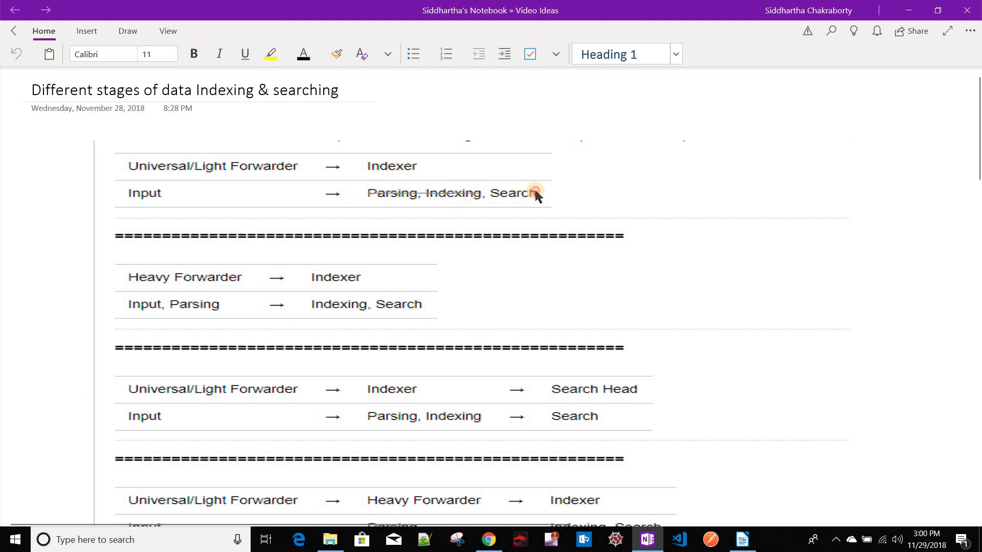
Step: Examine which stages run on the forwarder, indexer and search head in each deployment layout of the notes
scroll(670, 236, "down", 12)
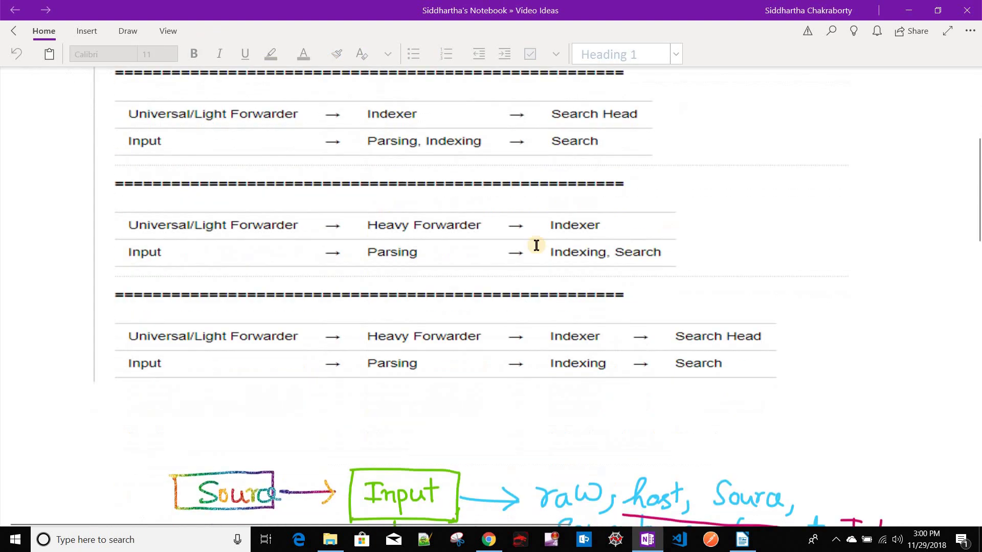
scroll(387, 313, "up", 1)
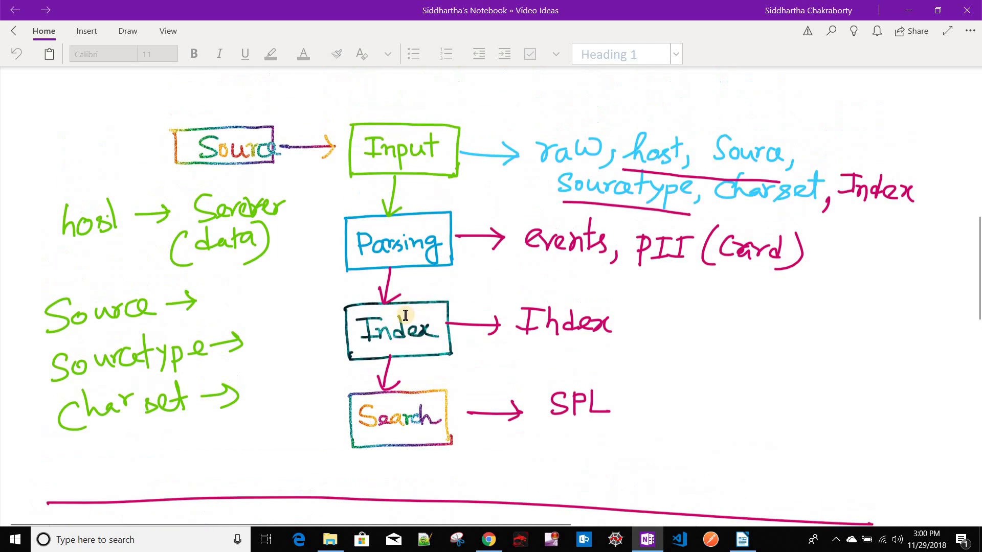
scroll(417, 341, "up", 2)
scroll(131, 116, "up", 6)
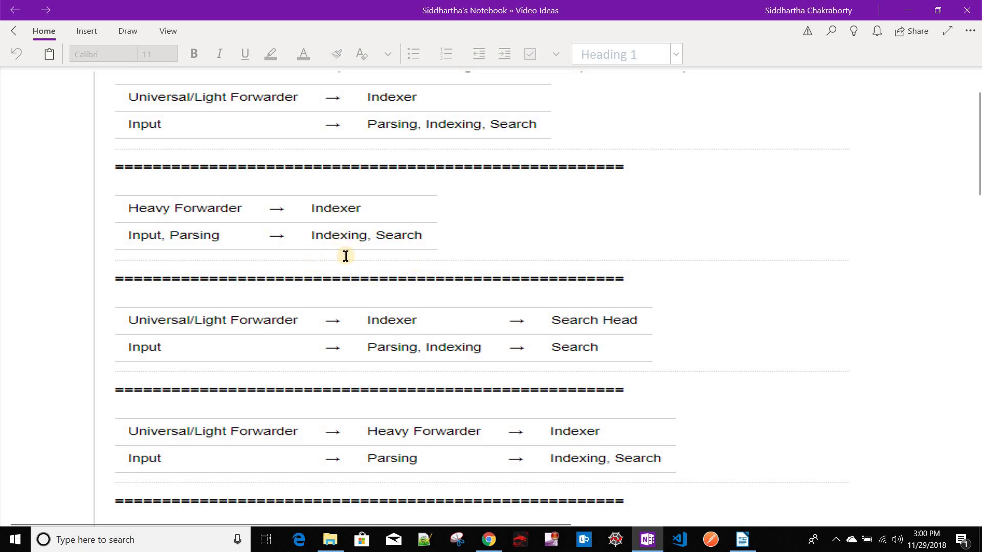
scroll(346, 255, "down", 5)
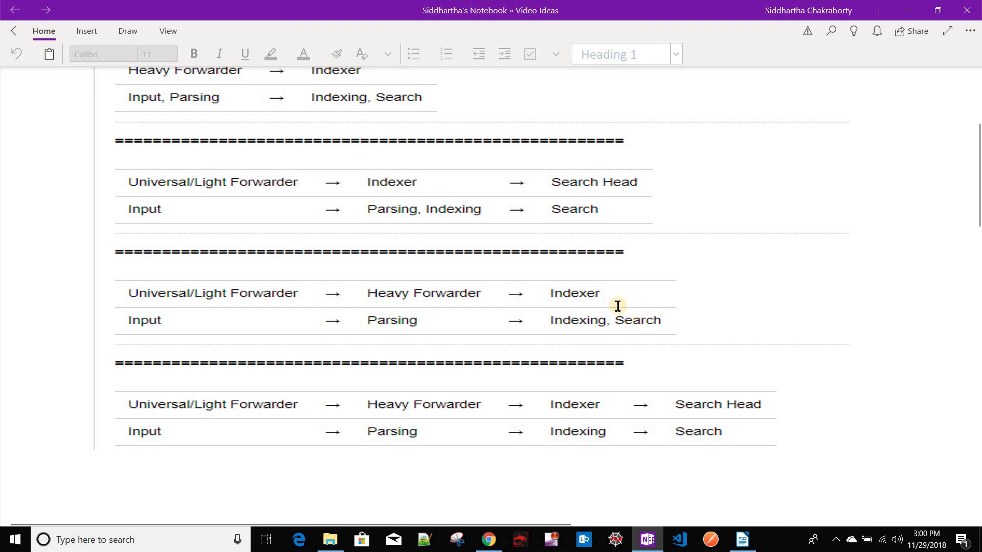
scroll(619, 321, "down", 2)
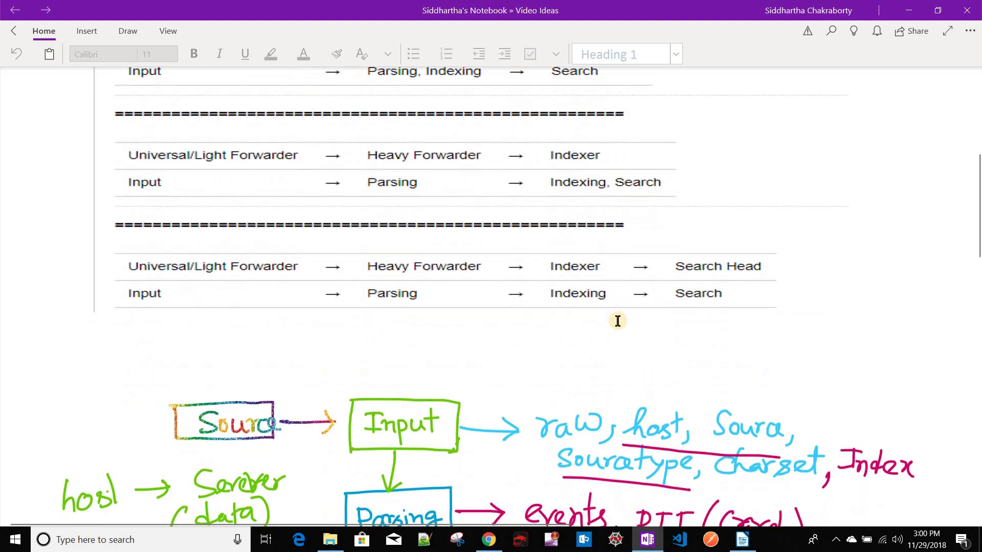
scroll(193, 373, "up", 1)
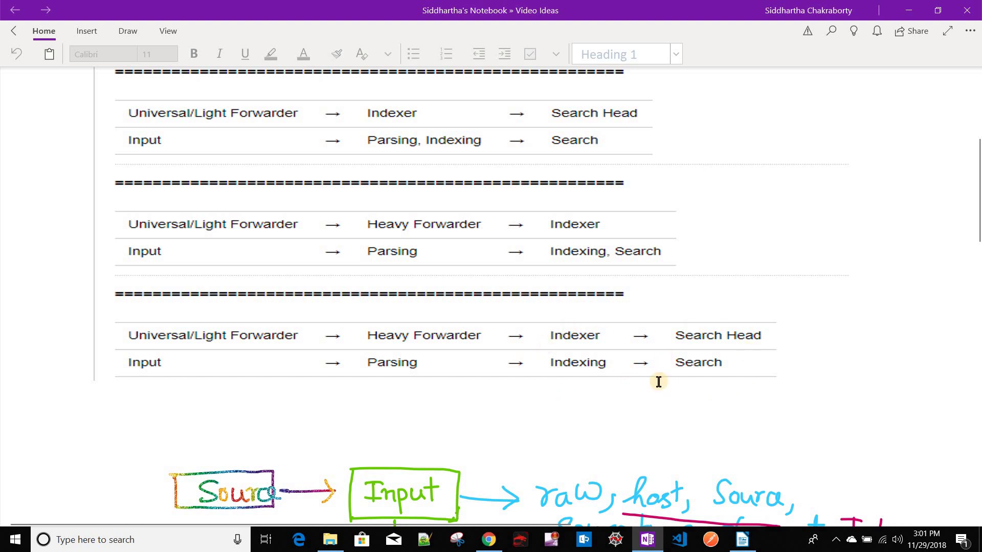
scroll(518, 396, "up", 5)
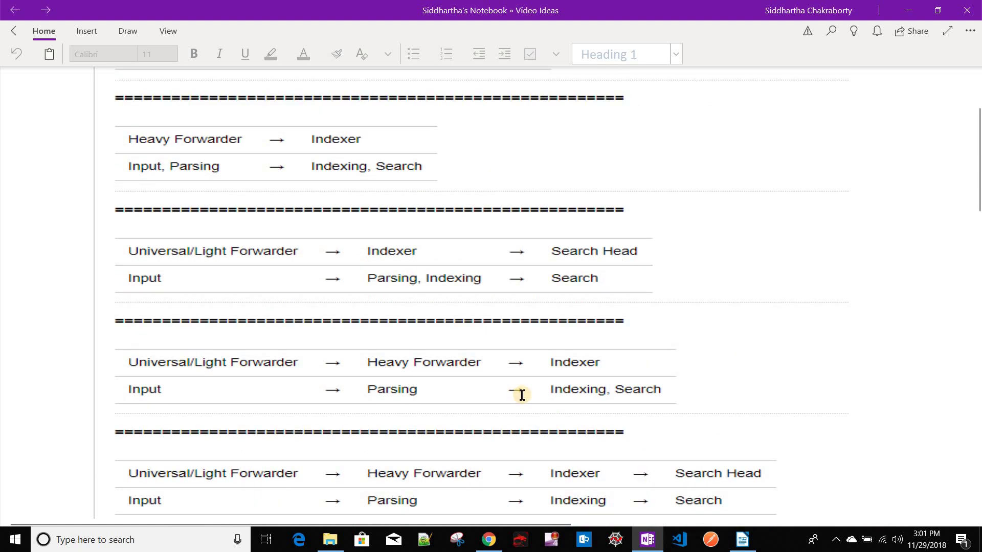
scroll(252, 268, "up", 2)
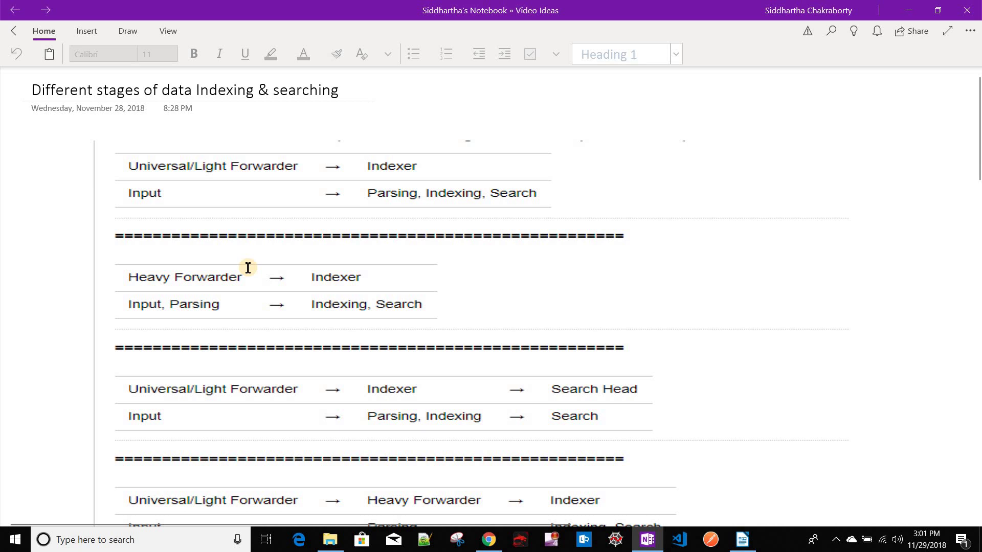
Step: Compare the handwritten Input, Parsing, Index and Search flow with the deployment layouts in the page's picture
scroll(248, 267, "down", 10)
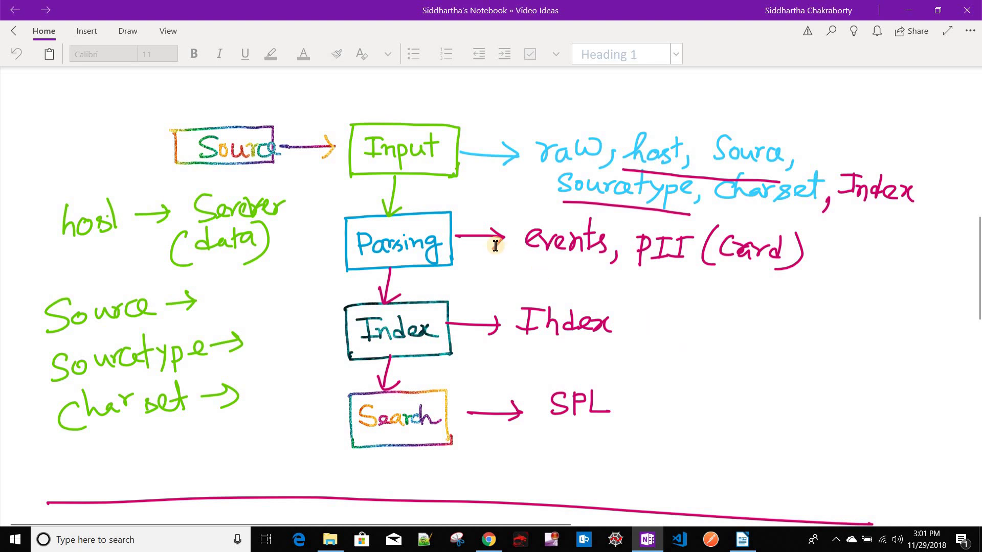
scroll(495, 241, "up", 1)
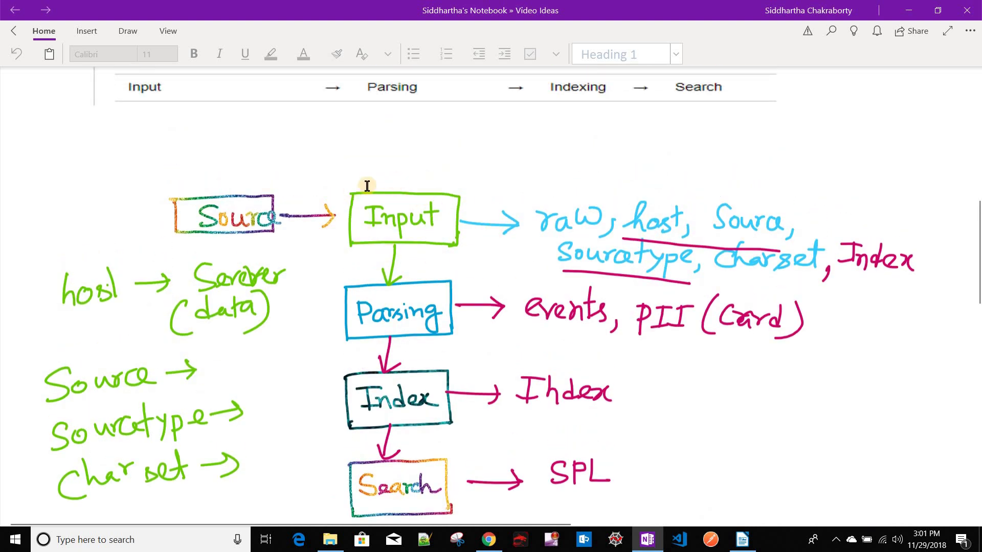
scroll(519, 317, "up", 15)
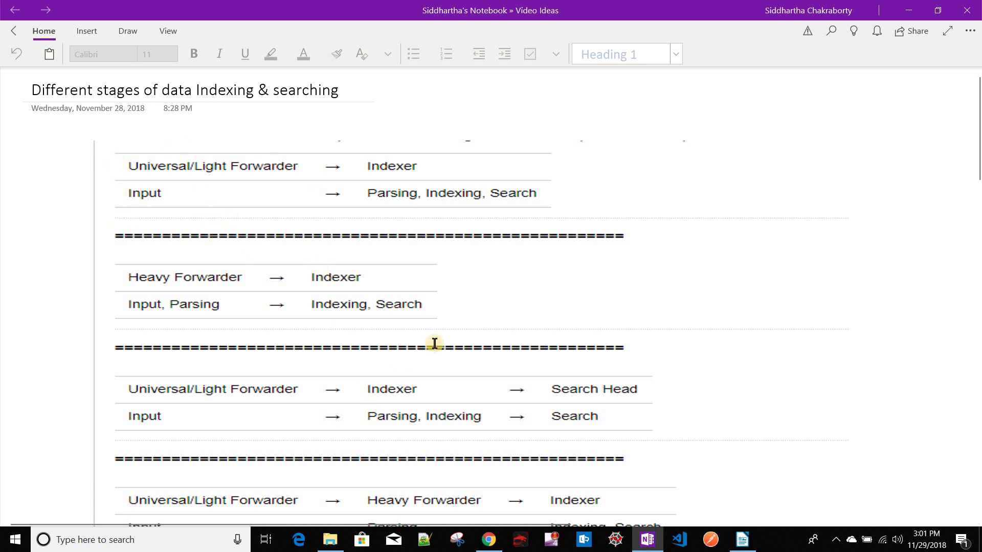
scroll(434, 344, "down", 15)
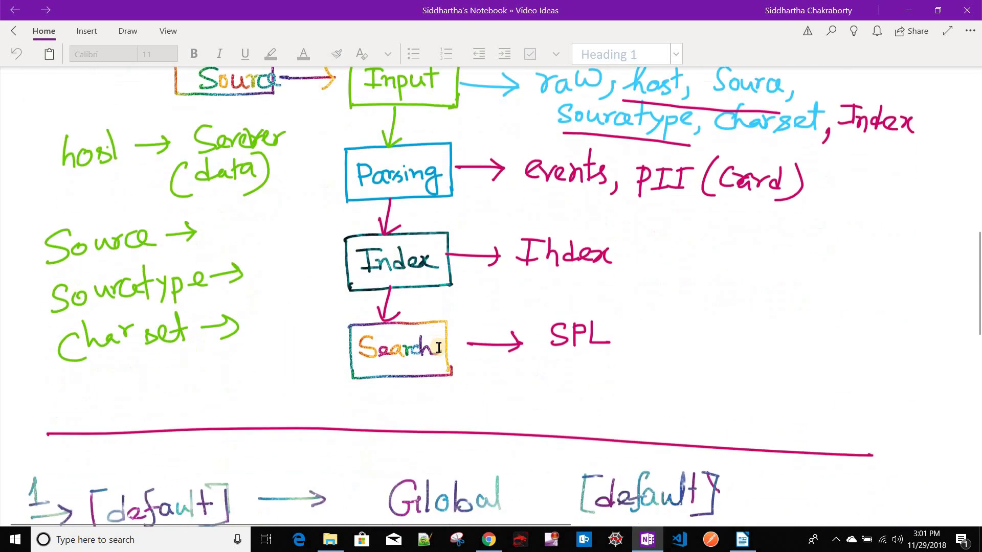
scroll(409, 368, "up", 2)
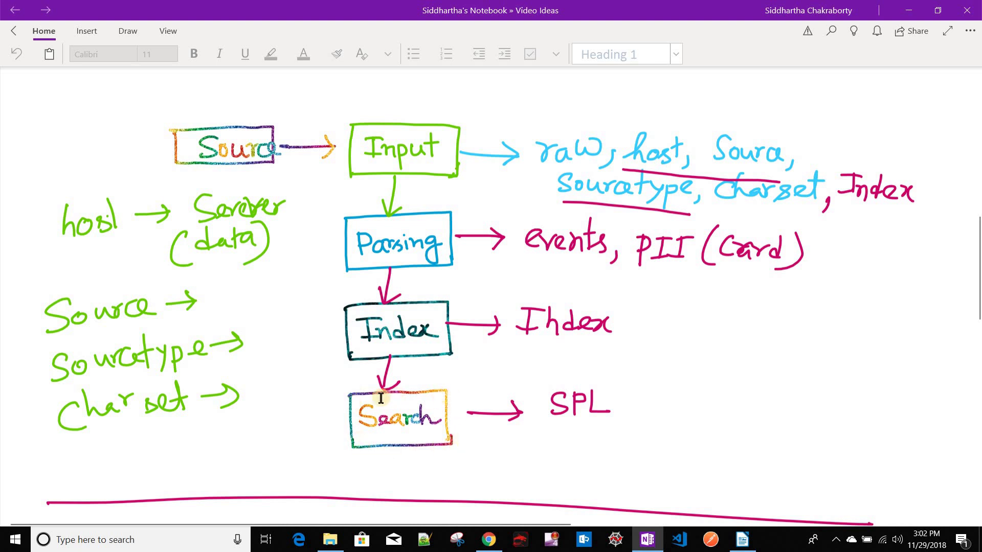
scroll(379, 409, "up", 8)
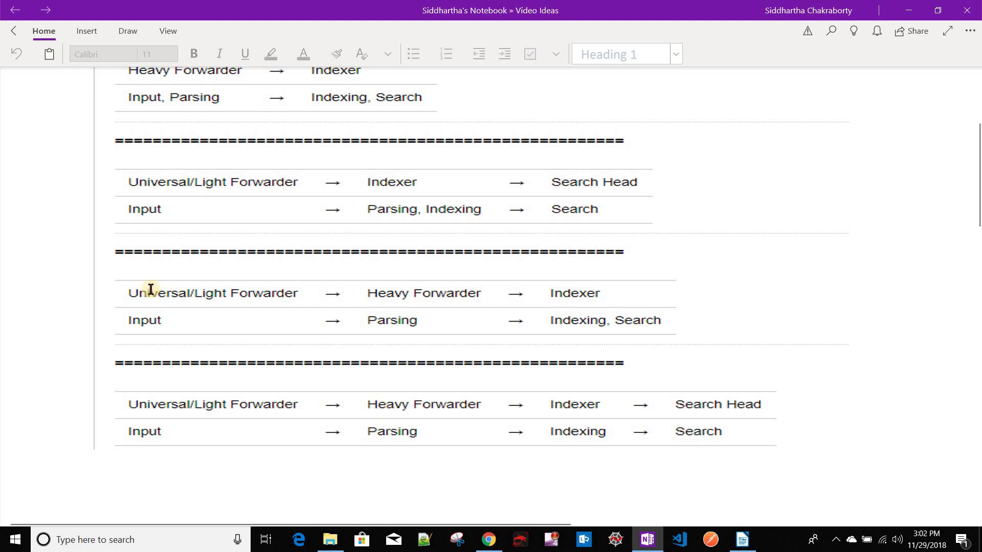
scroll(138, 289, "up", 2)
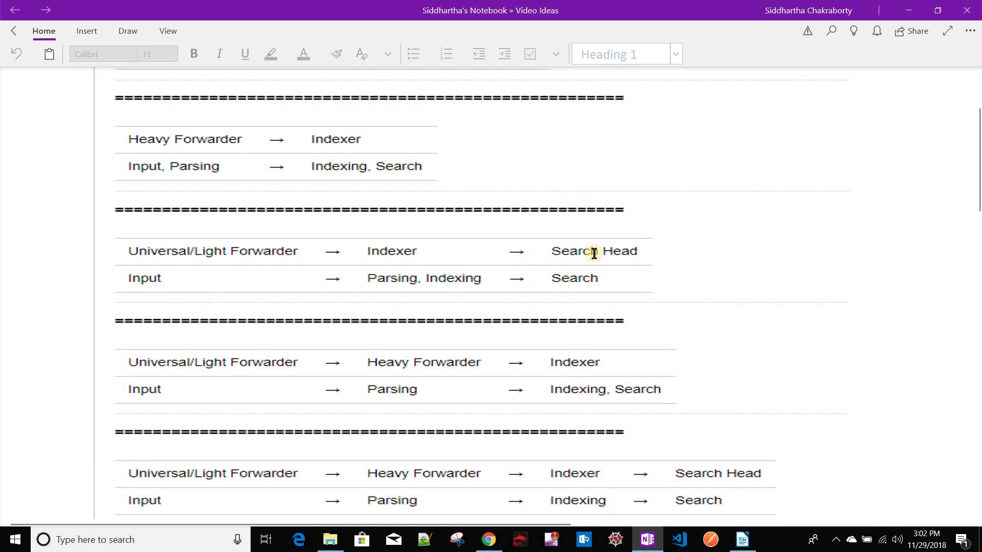
scroll(300, 256, "up", 4)
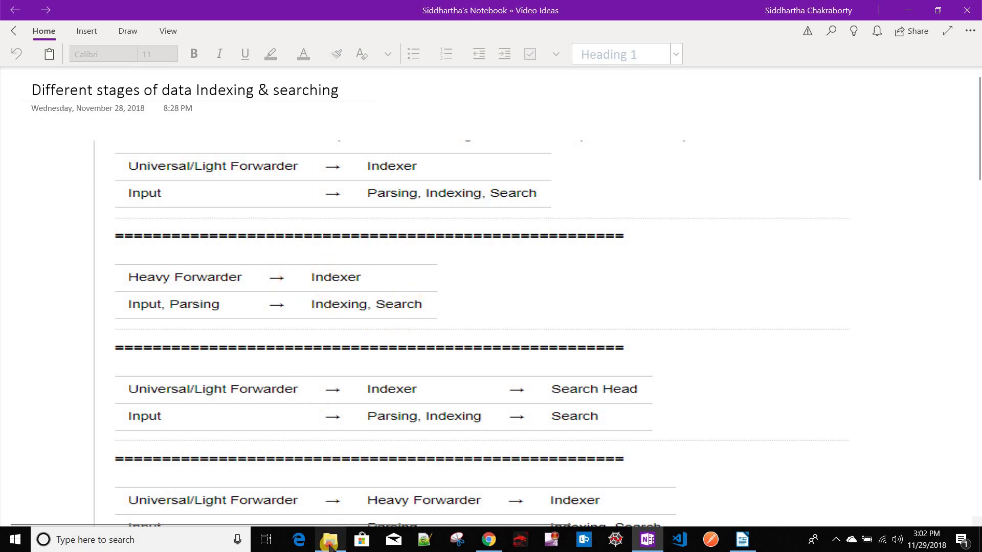
Step: Switch to File Explorer and open the Splunk installation folder through its shortcut on the Desktop
mouse_move(329, 544)
left_click(322, 483)
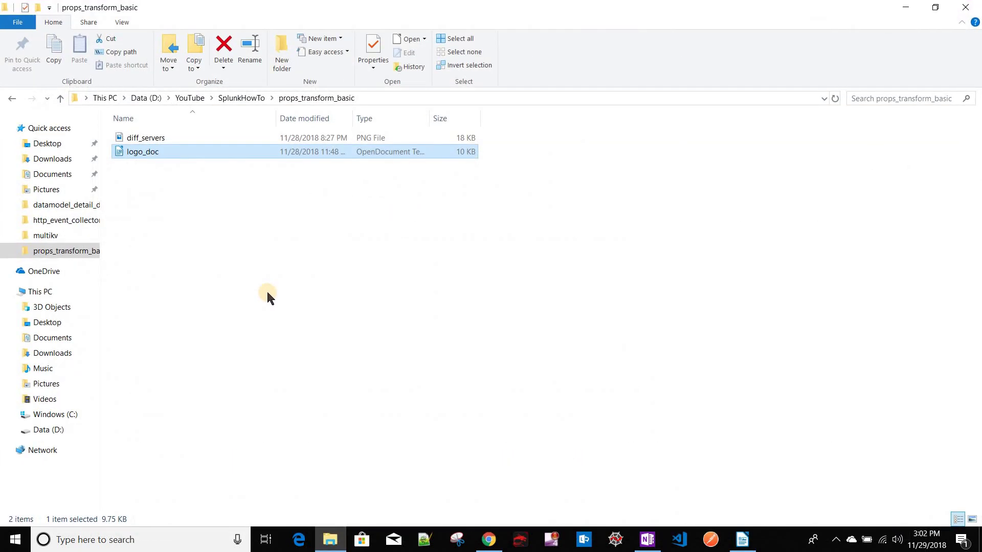
left_click(58, 147)
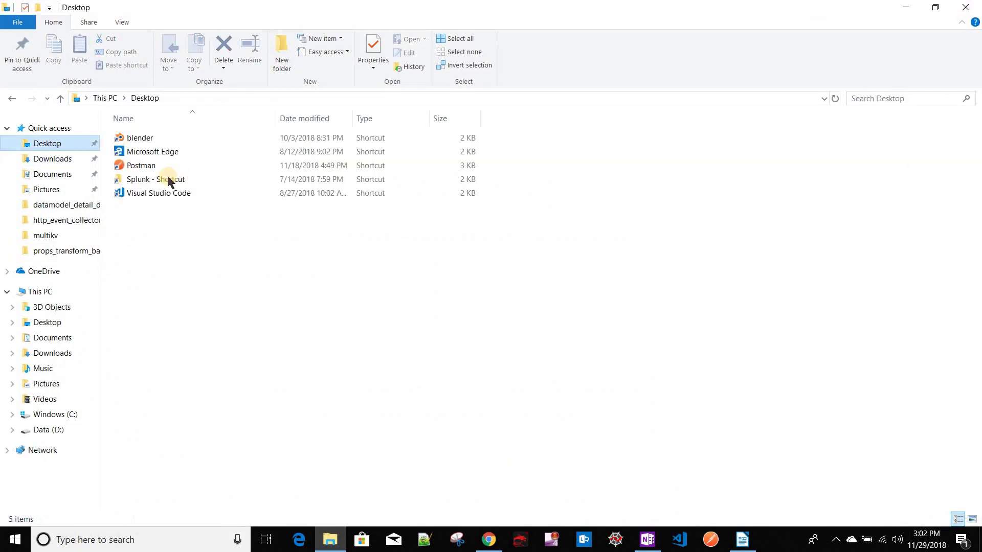
left_click(169, 179)
double_click(169, 180)
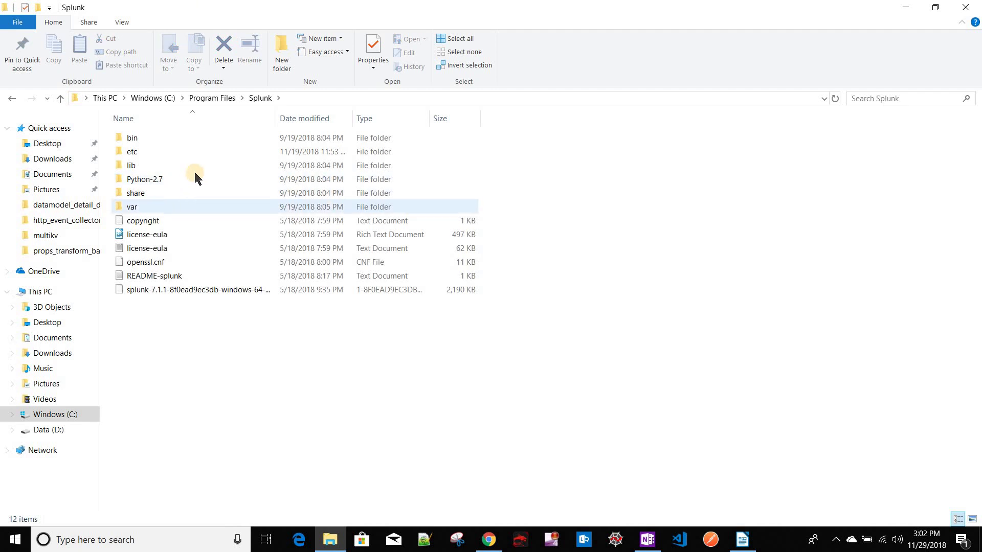
Step: Go to the etc\system\default folder and select the props.conf file there
double_click(155, 148)
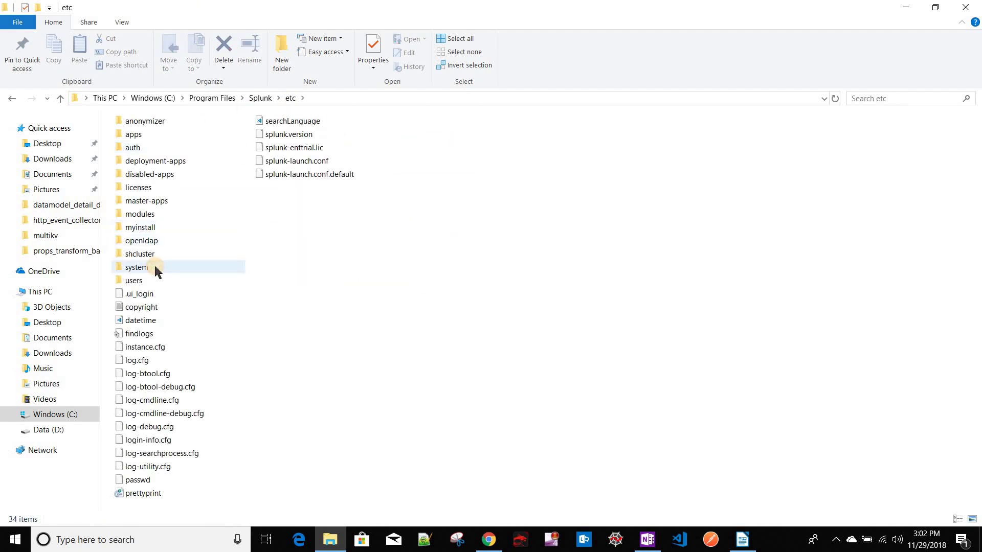
double_click(157, 266)
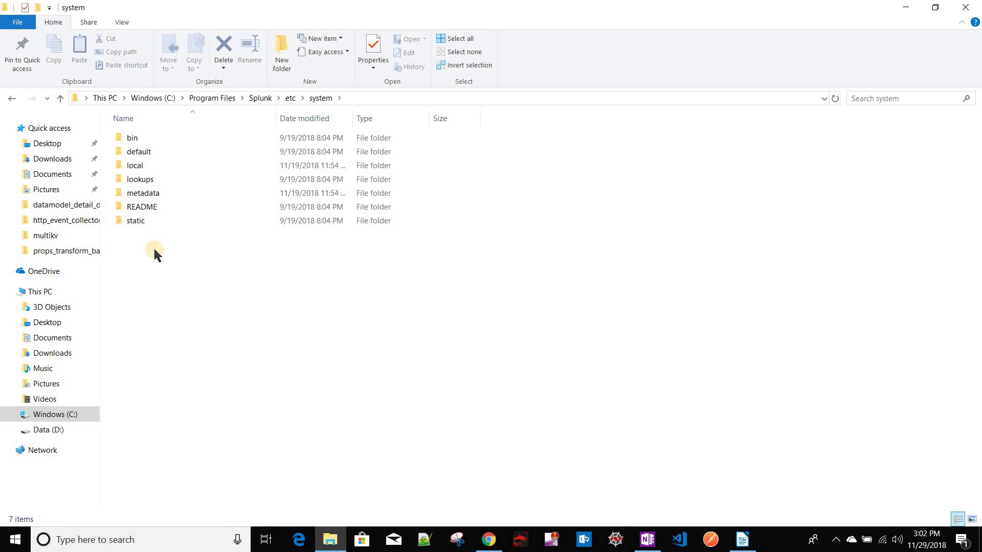
left_click(143, 151)
key("Return")
scroll(207, 343, "down", 3)
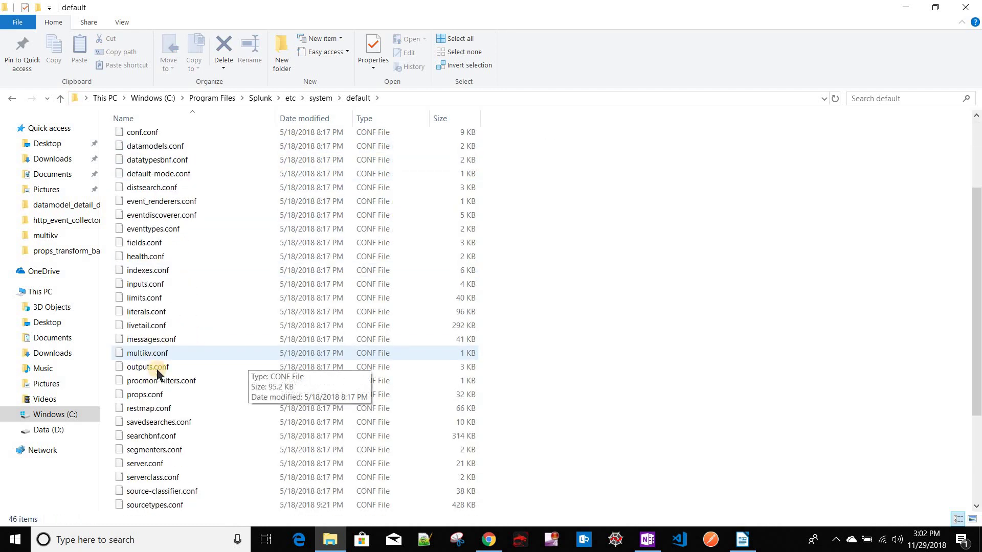
left_click(145, 397)
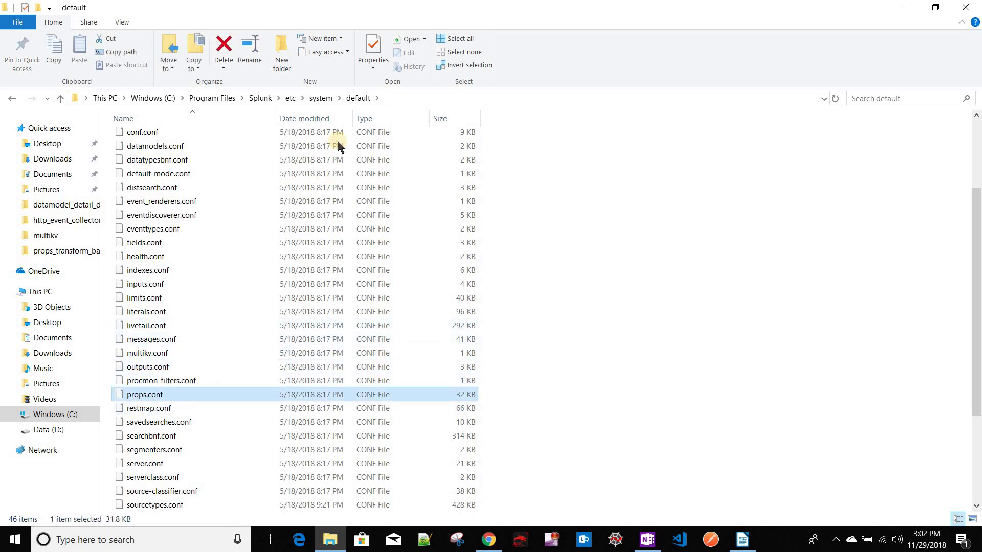
Step: Go to the etc\system\local folder and select its props.conf file
left_click(312, 99)
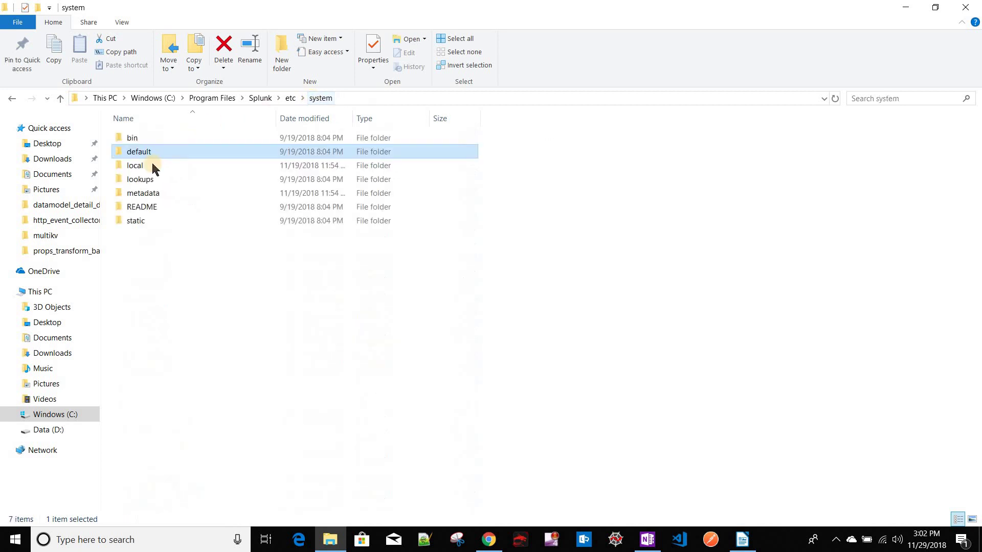
double_click(153, 167)
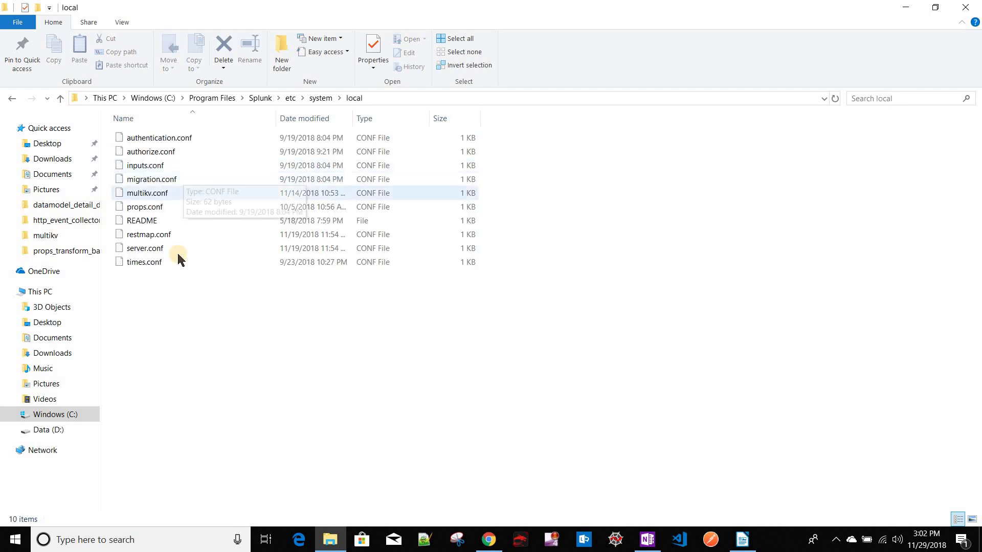
left_click(150, 213)
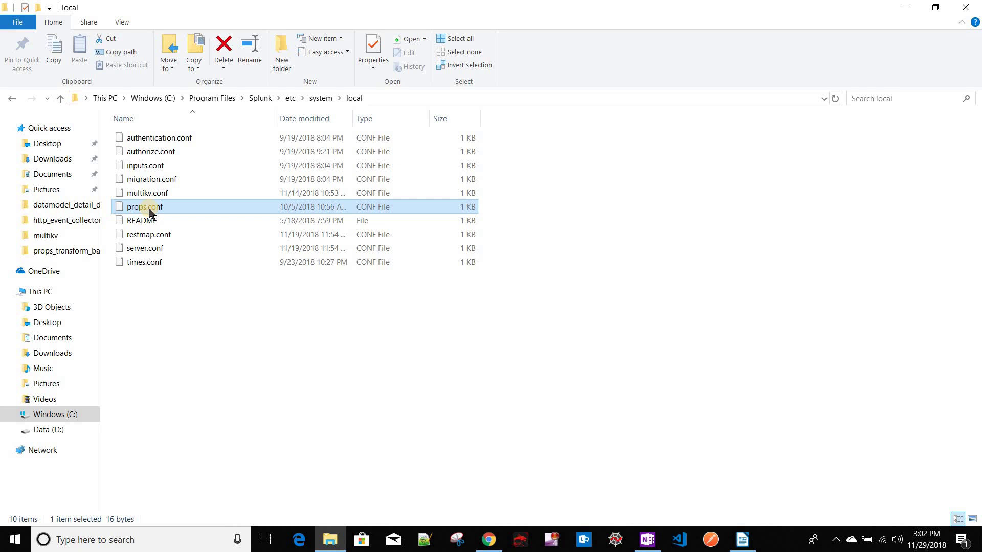
Step: Open the tmdb app's folder under Splunk's etc\apps directory
left_click(288, 100)
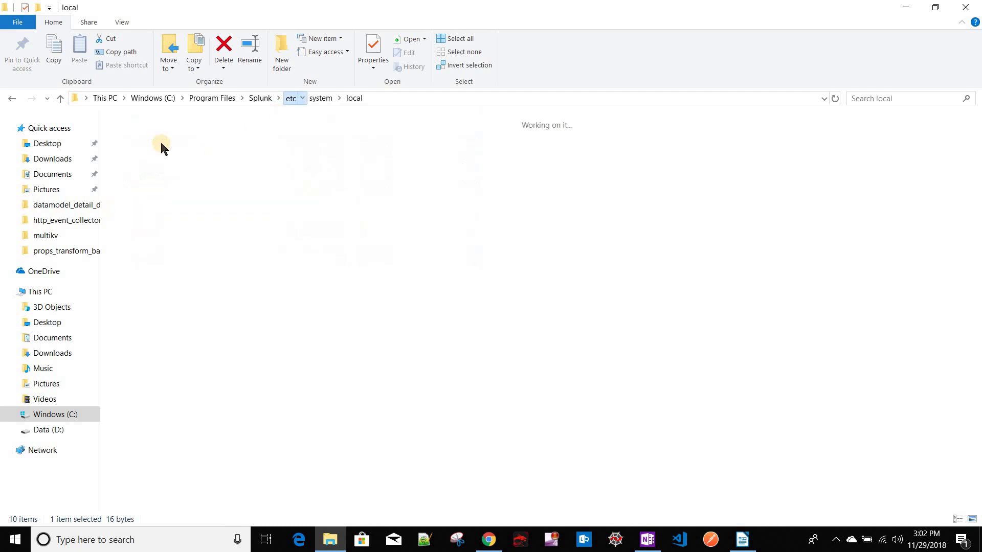
double_click(154, 135)
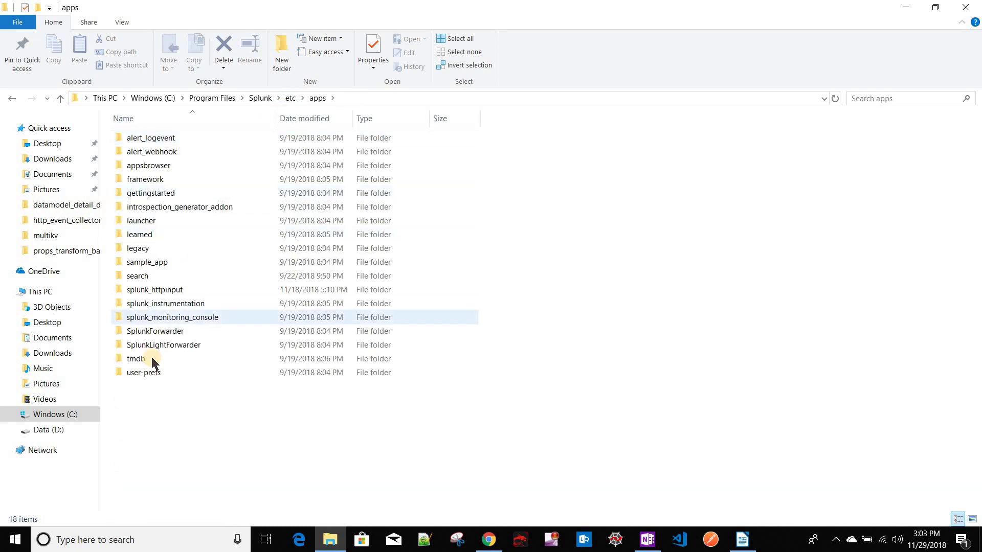
double_click(154, 359)
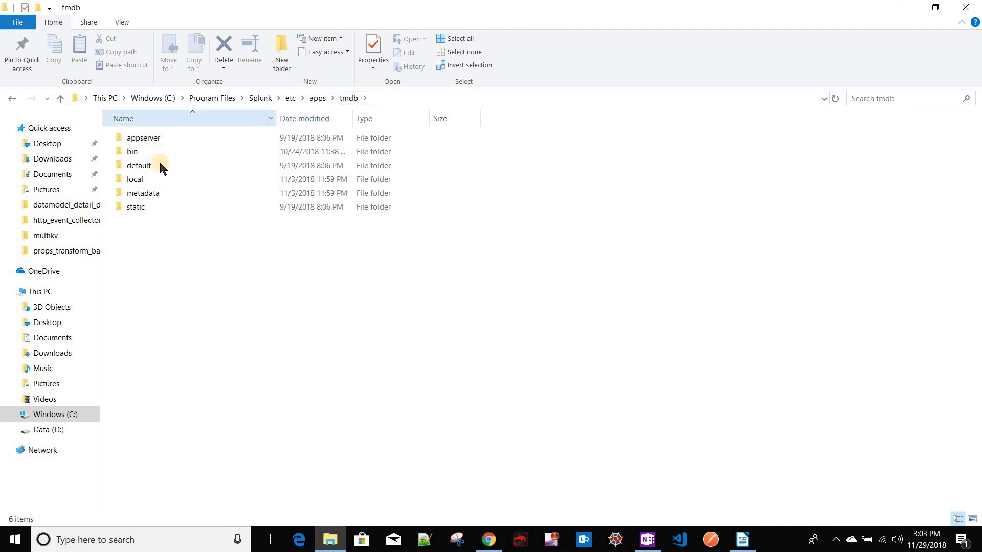
Step: View the configuration files in the tmdb app's default folder, and leave the folder
double_click(173, 165)
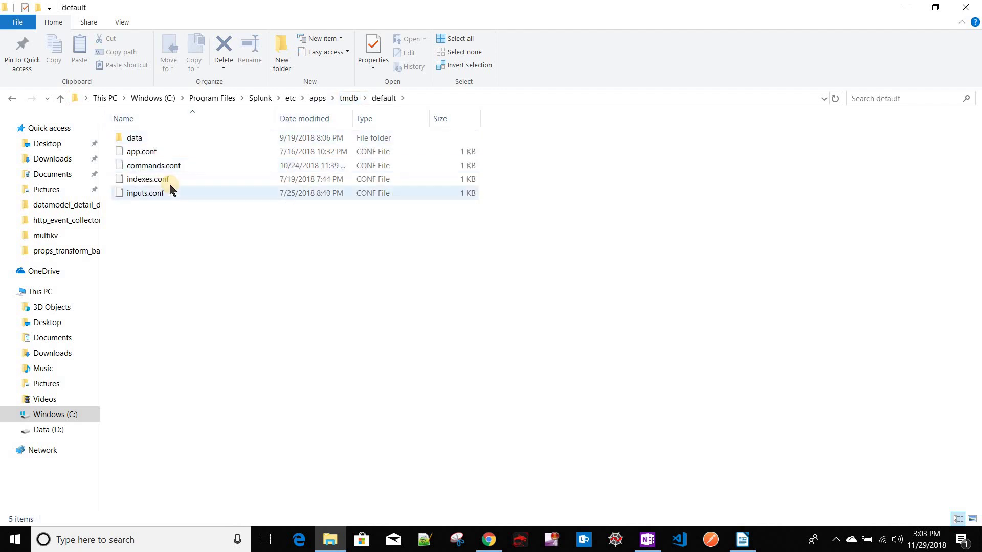
left_click(321, 98)
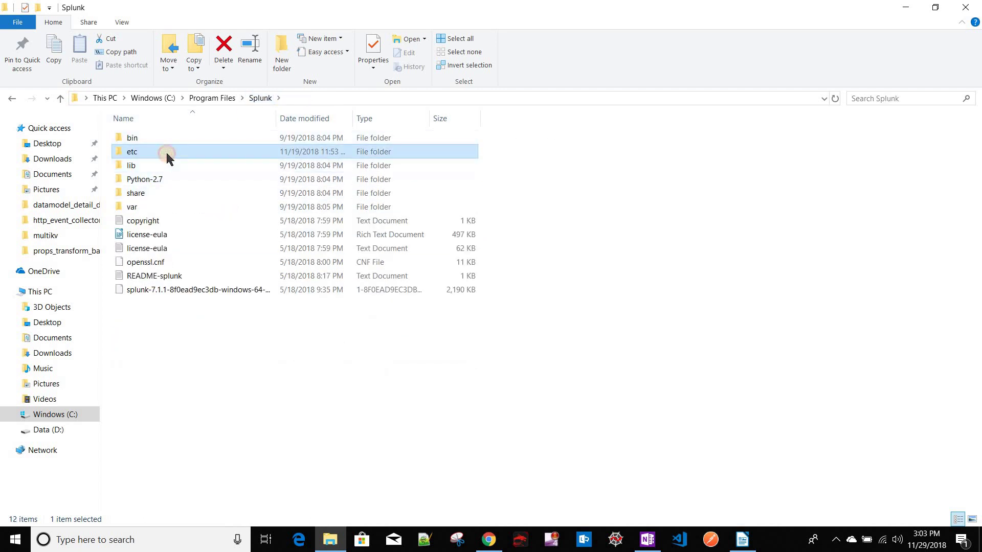
Step: Go to Splunk's etc\system\default folder and open its props.conf file in Visual Studio Code
key("Return")
left_click(164, 268)
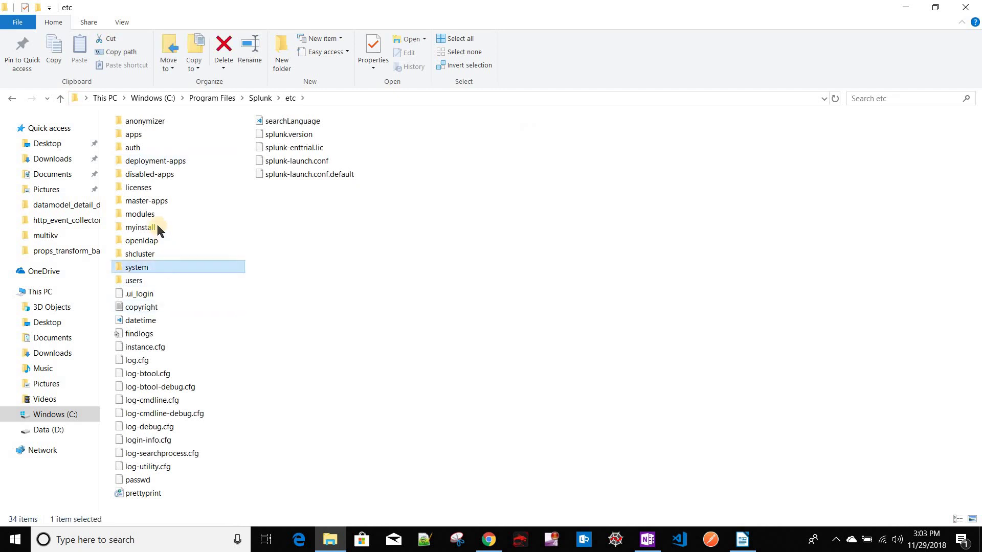
key("Return")
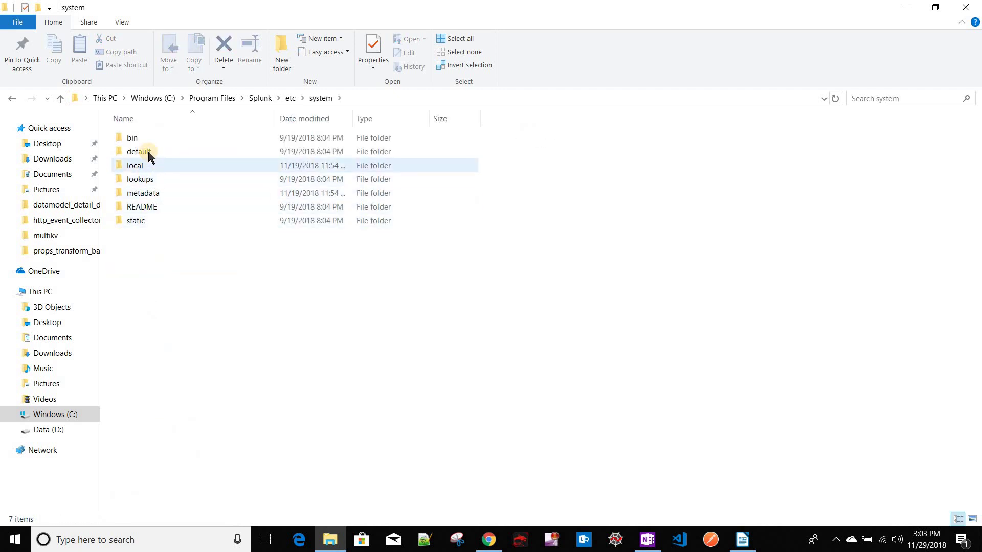
left_click(149, 151)
key("Return")
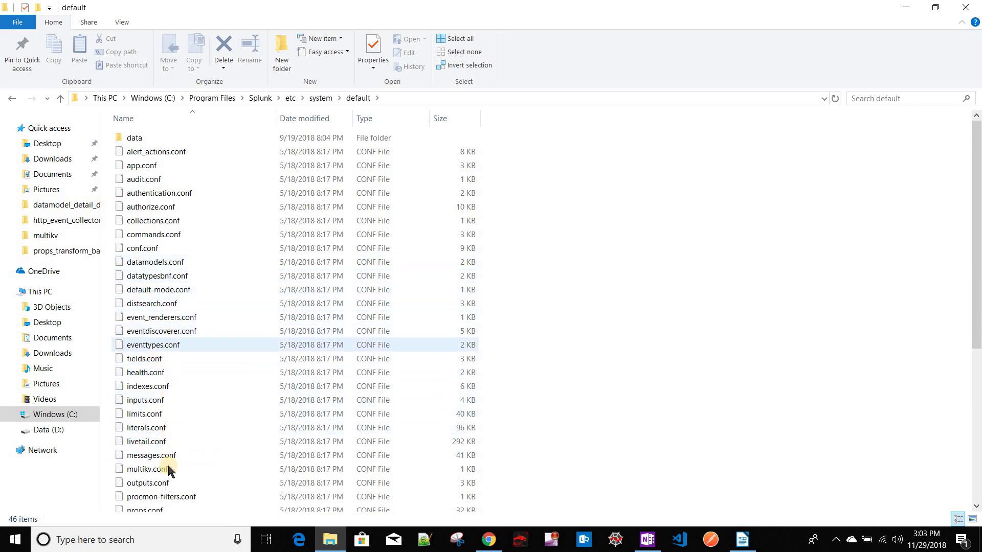
scroll(168, 465, "down", 2)
right_click(156, 397)
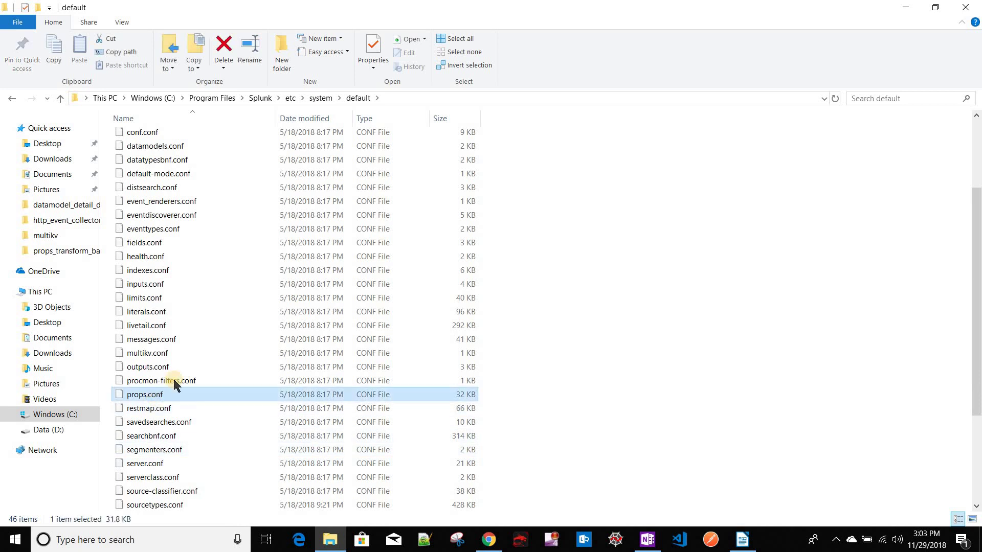
left_click(210, 189)
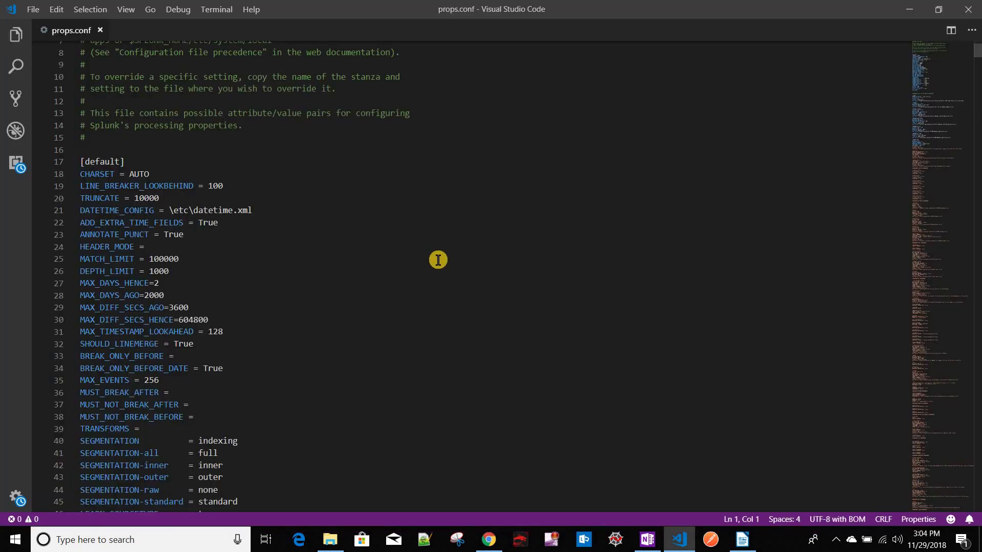
Step: Examine the header comments and the [default] stanza line at the beginning of props.conf
scroll(457, 247, "up", 3)
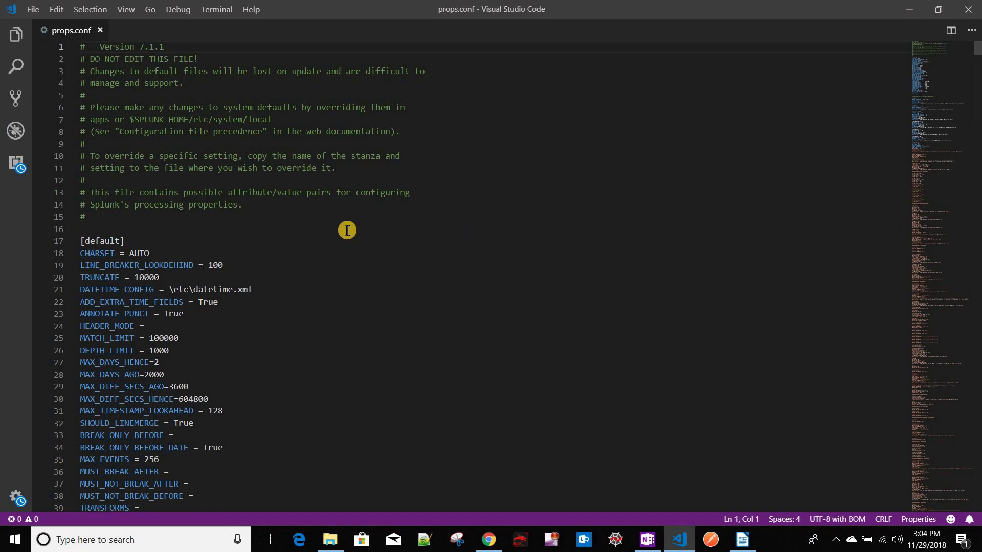
scroll(347, 230, "down", 8)
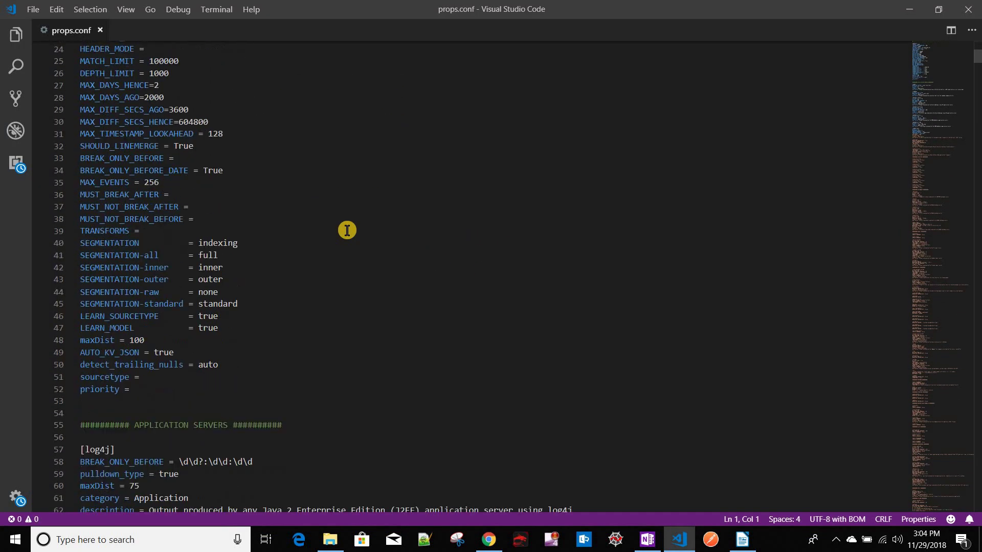
scroll(347, 230, "up", 6)
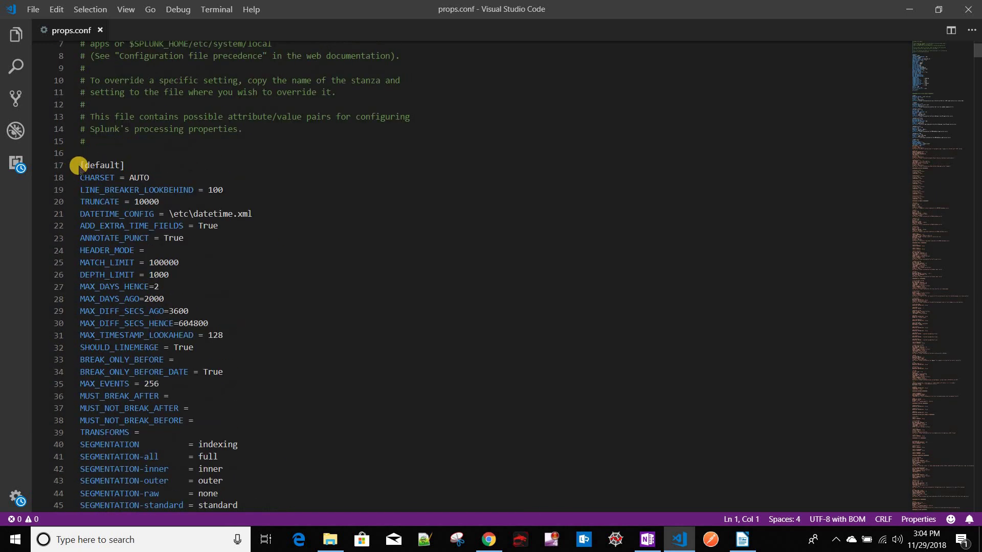
left_click_drag(80, 168, 164, 169)
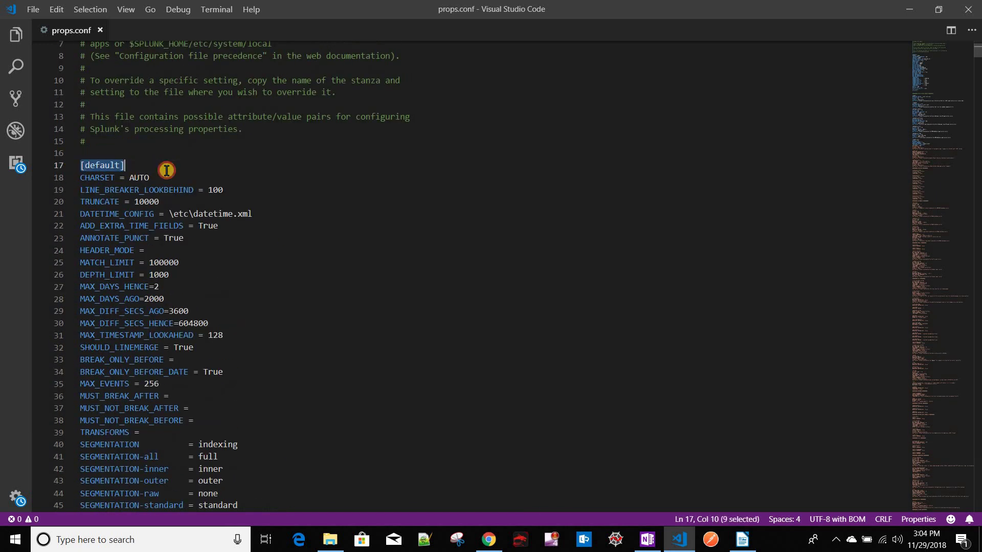
left_click(166, 170)
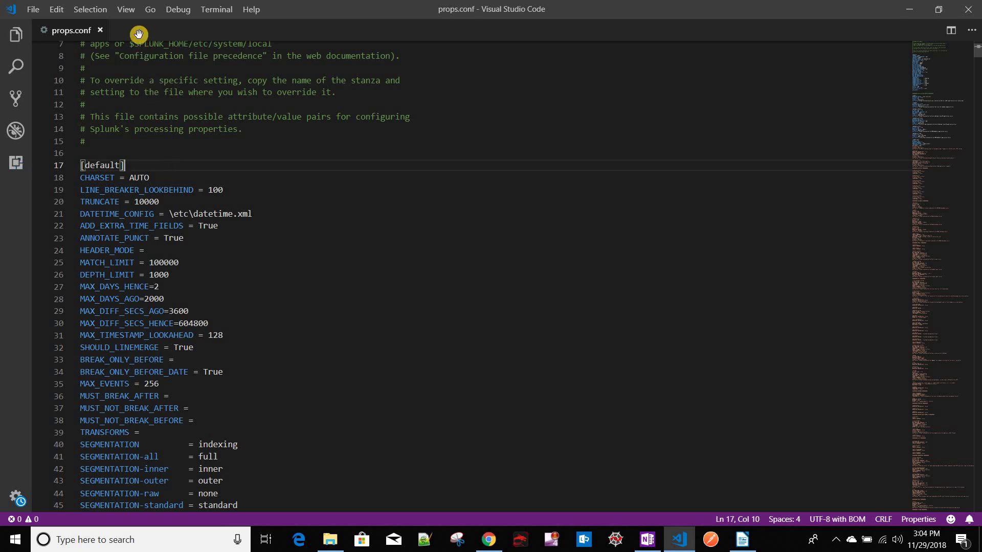
Step: Create a new untitled file containing the header [Stanza] and, on the second line, key =value
key("ctrl+n")
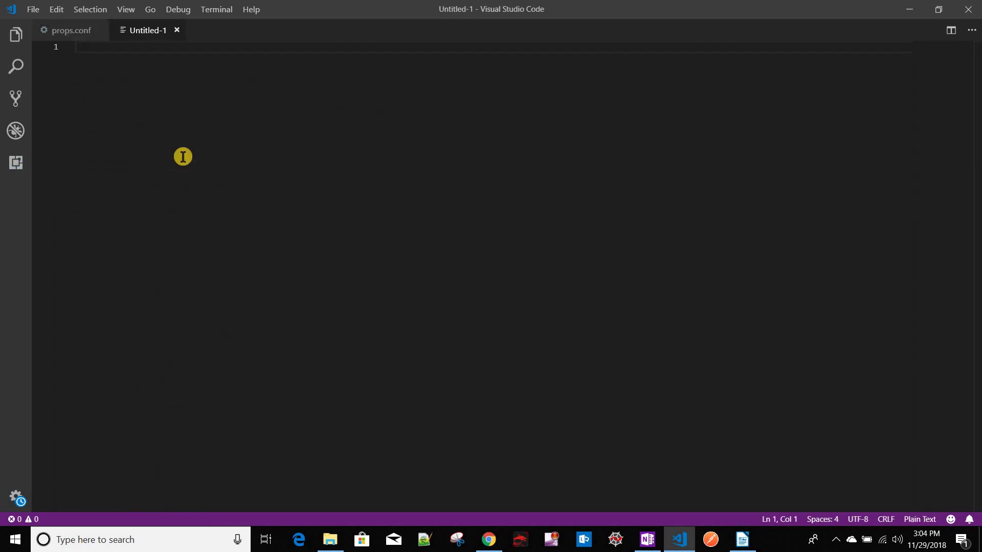
type("[]")
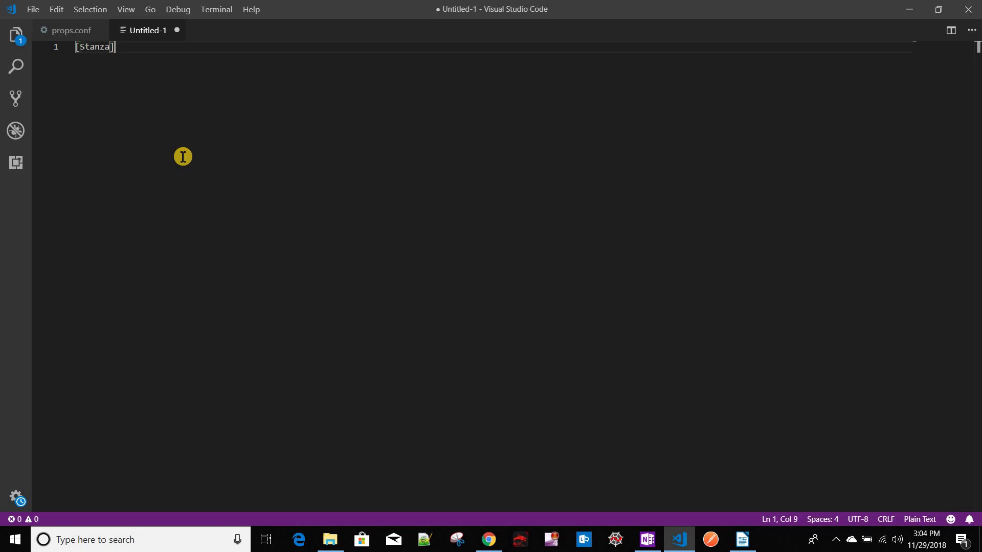
key("Return")
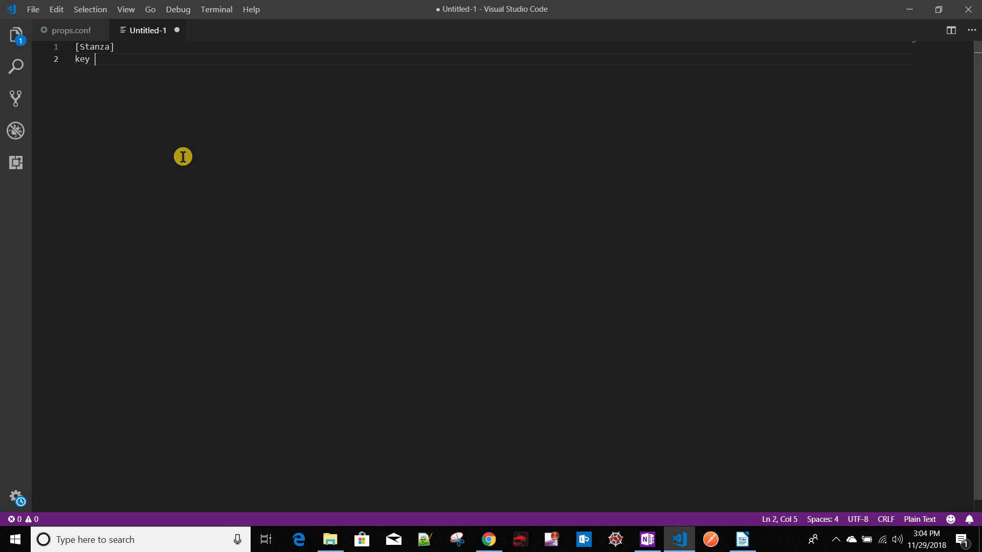
type("key =value")
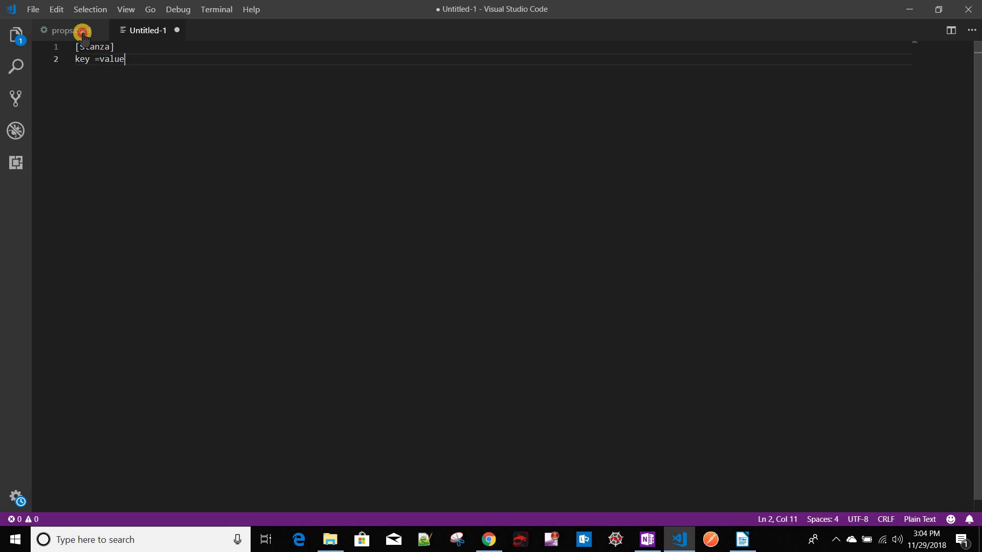
Step: Return to props.conf and examine the [default] stanza's settings and the application server stanzas below it
key("ctrl+Tab")
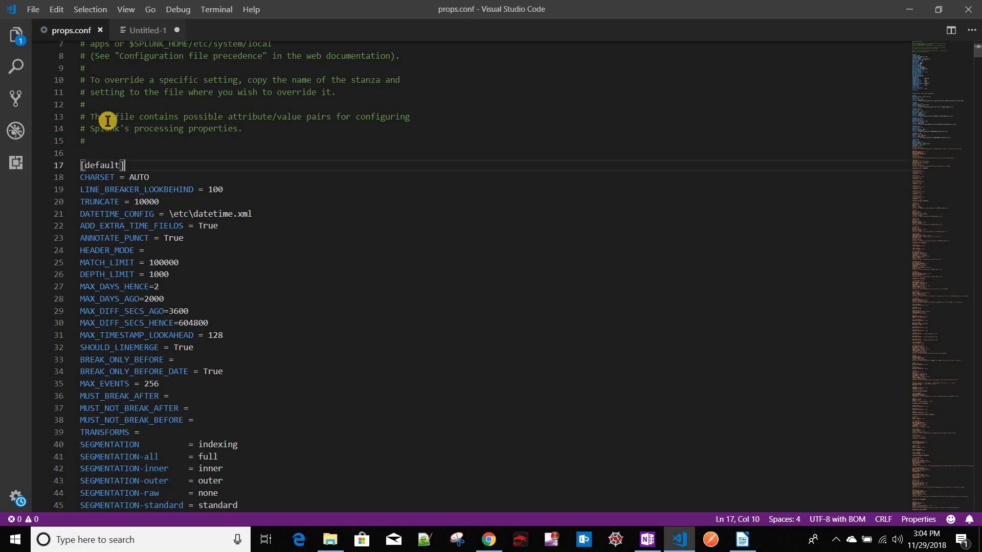
scroll(131, 120, "down", 1)
left_click(75, 126, "shift")
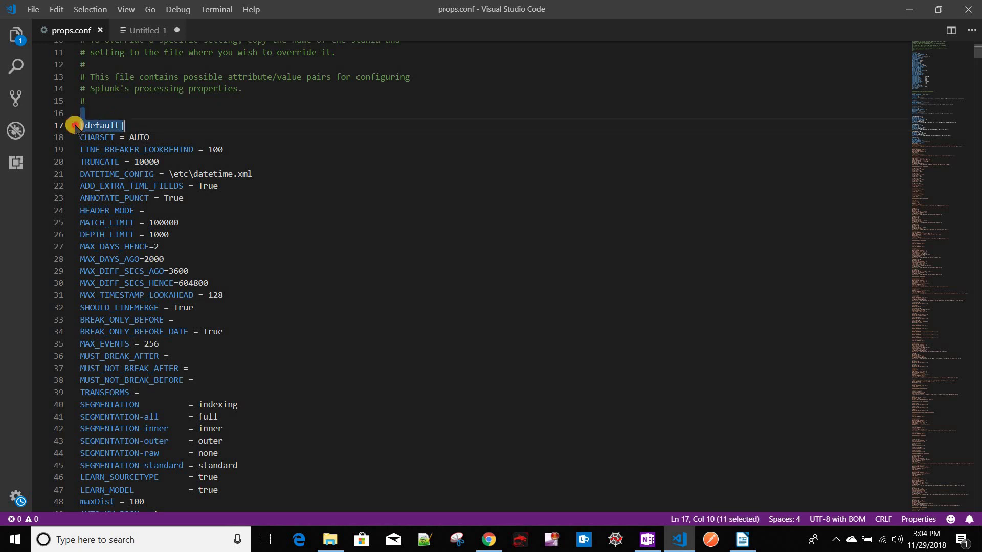
left_click(140, 127)
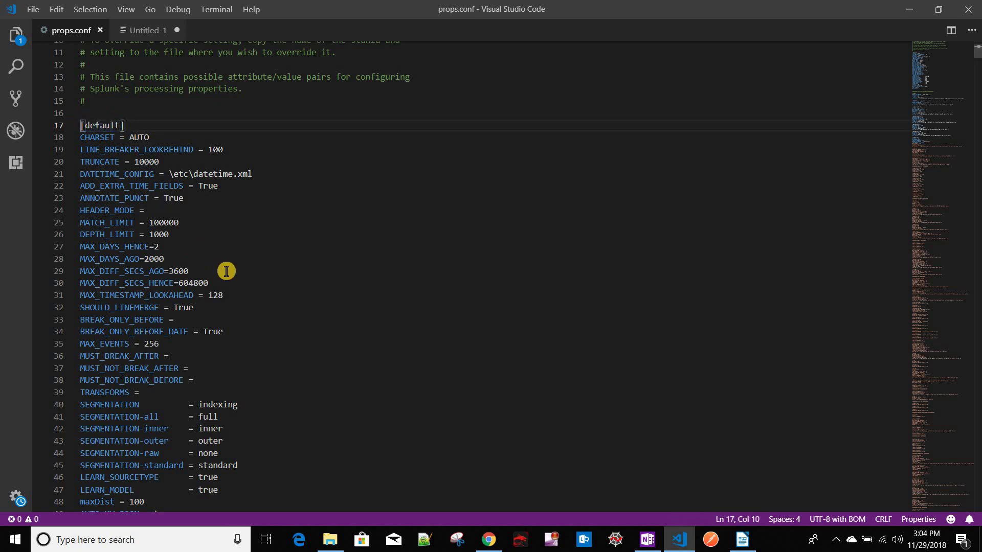
scroll(226, 271, "down", 9)
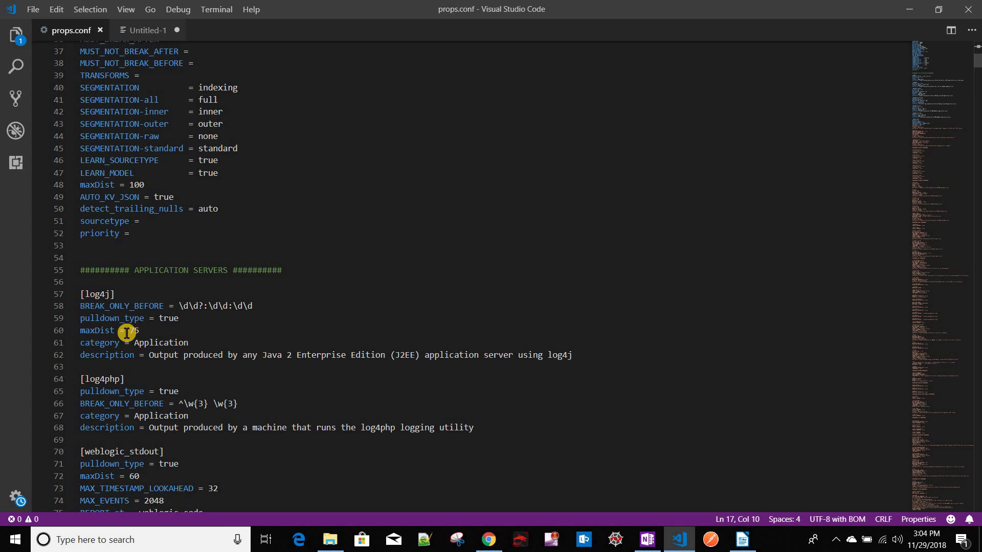
scroll(126, 333, "up", 7)
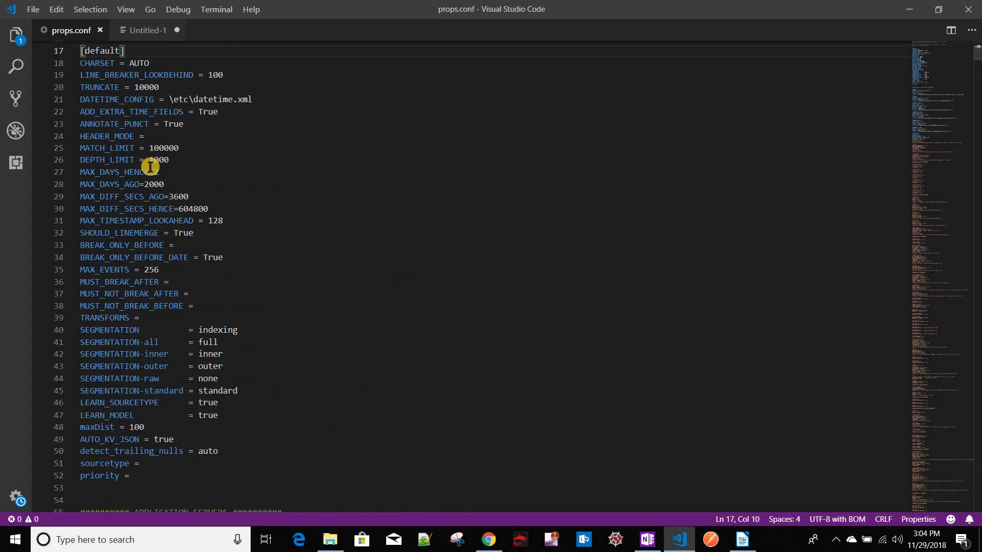
scroll(121, 154, "up", 3)
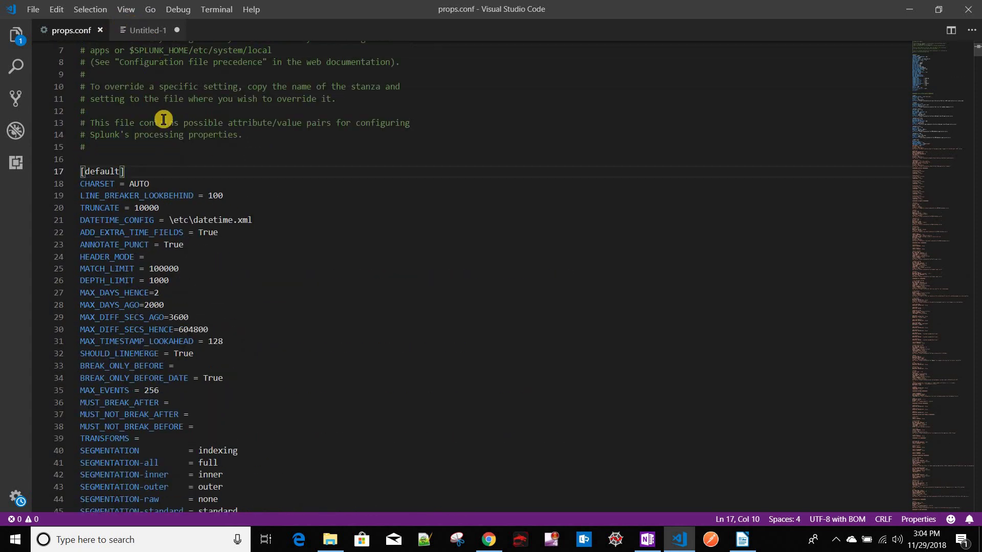
Step: In the untitled file, change the stanza name inside the brackets to default
left_click(148, 30)
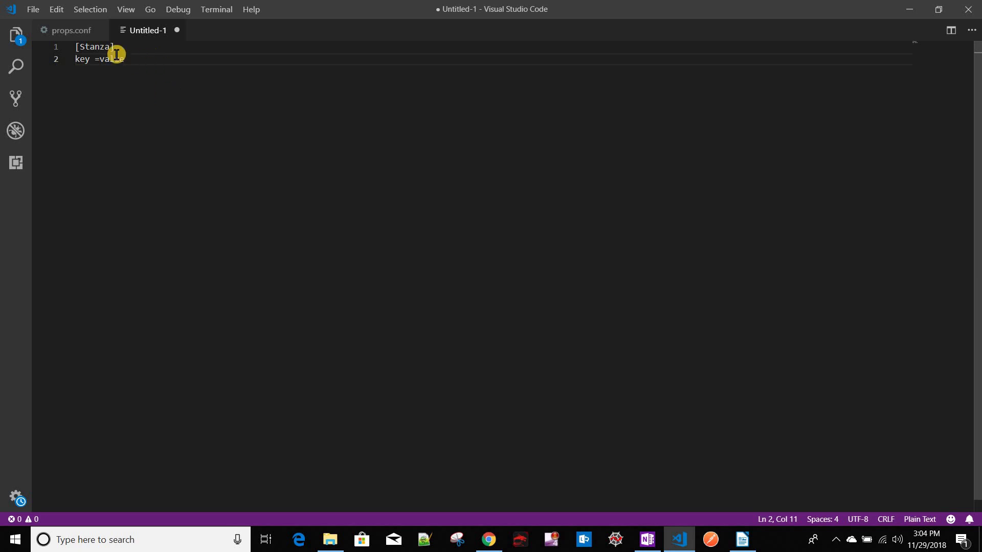
double_click(92, 47)
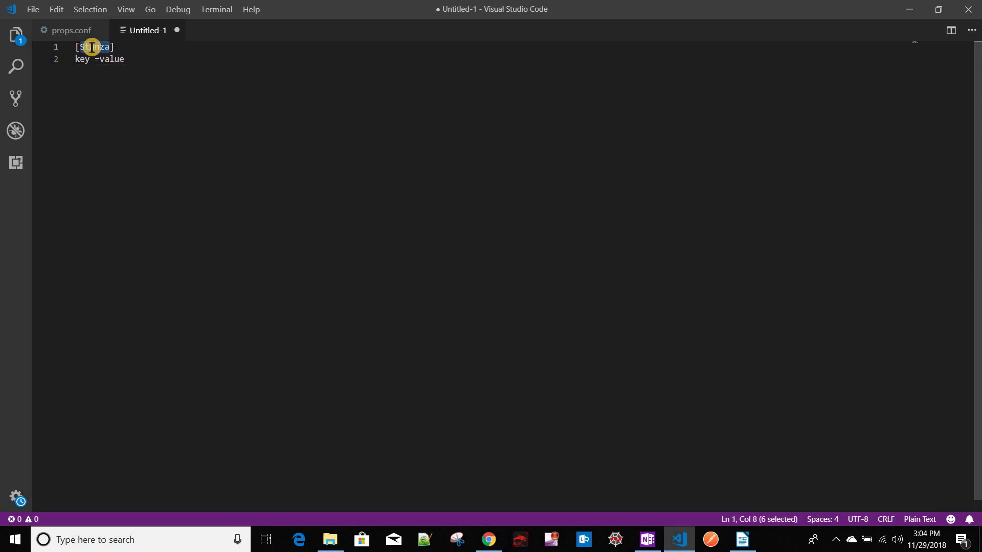
type("default")
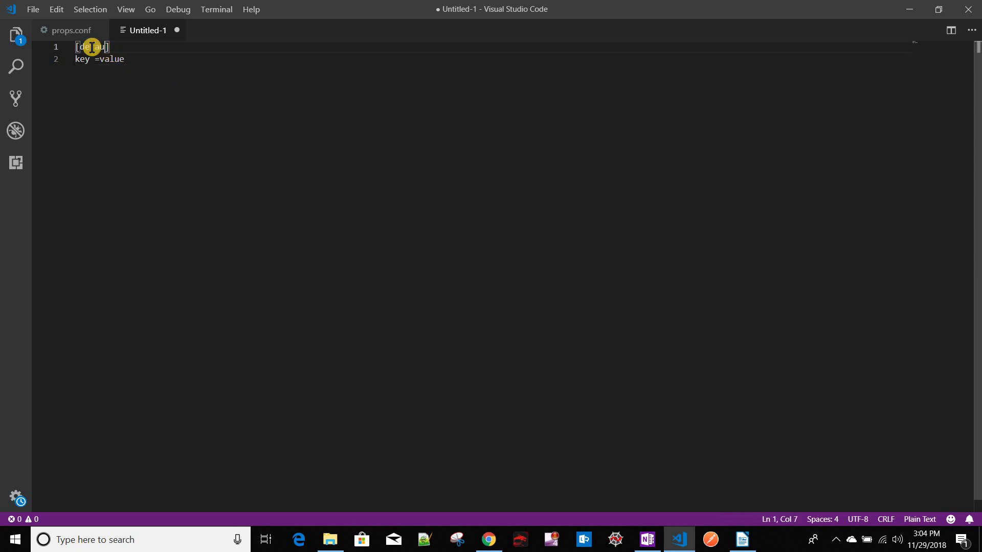
Step: Duplicate the [default] stanza with its key =value line below the original, separated by two blank lines
left_click(154, 57)
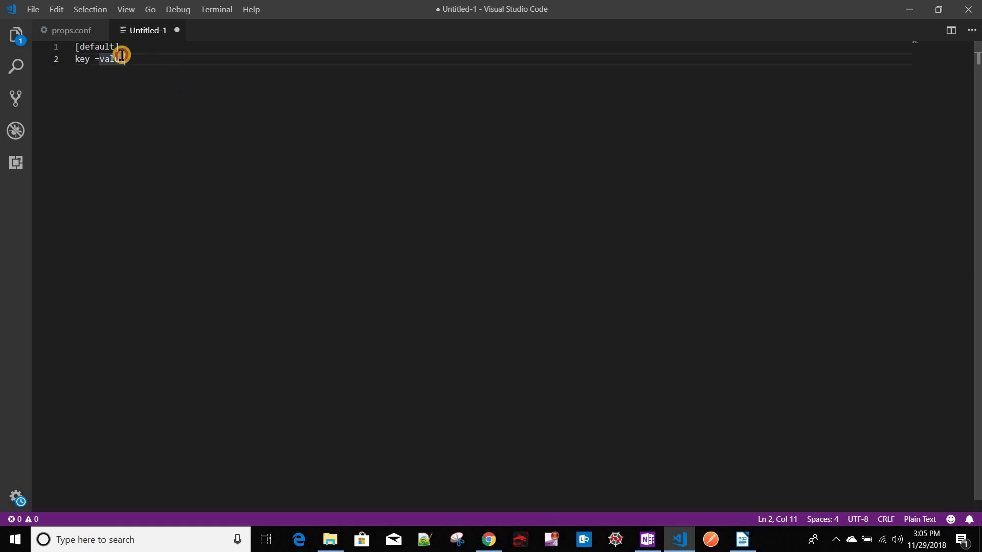
left_click(62, 44)
key("ctrl+c")
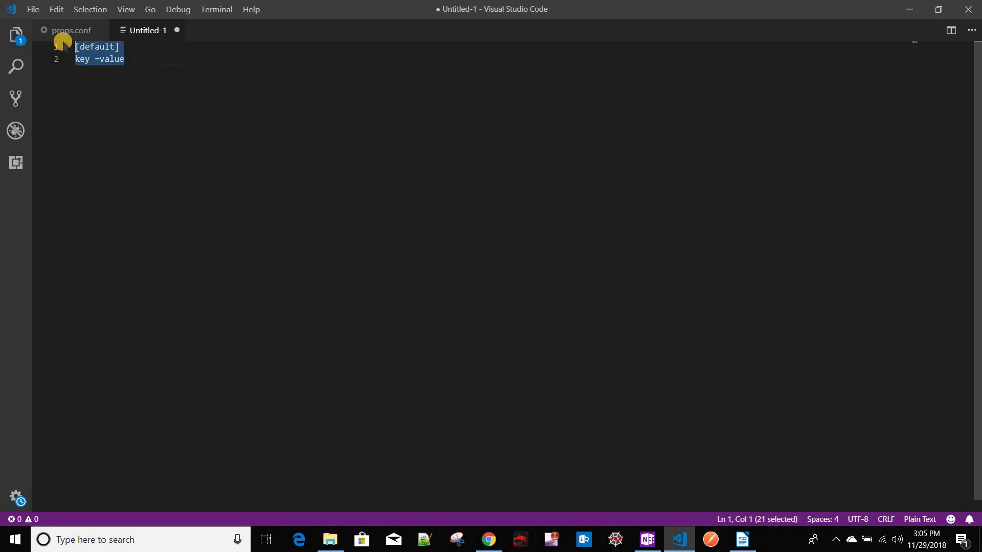
left_click(152, 59)
key("Return")
key("ctrl+v")
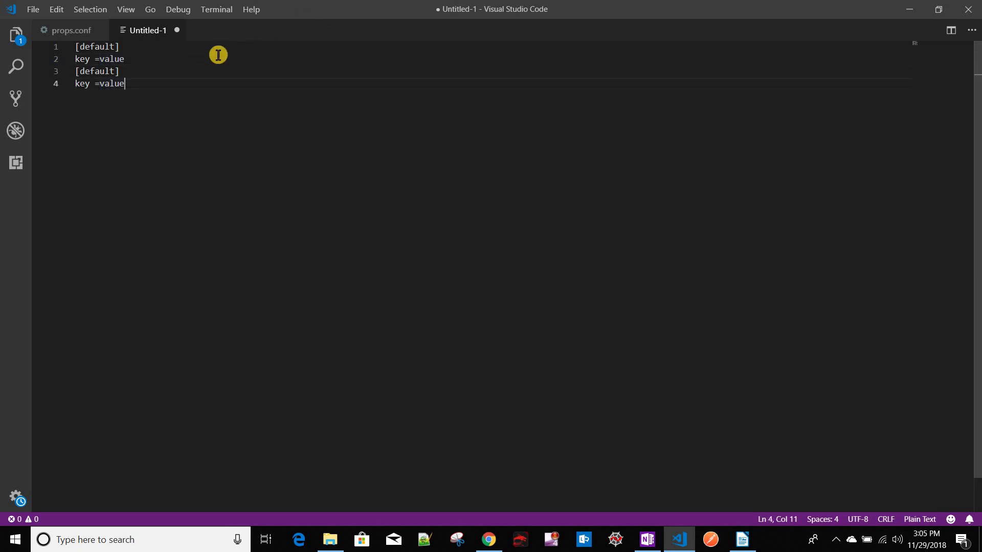
left_click(179, 61)
key("Return")
key("Return")
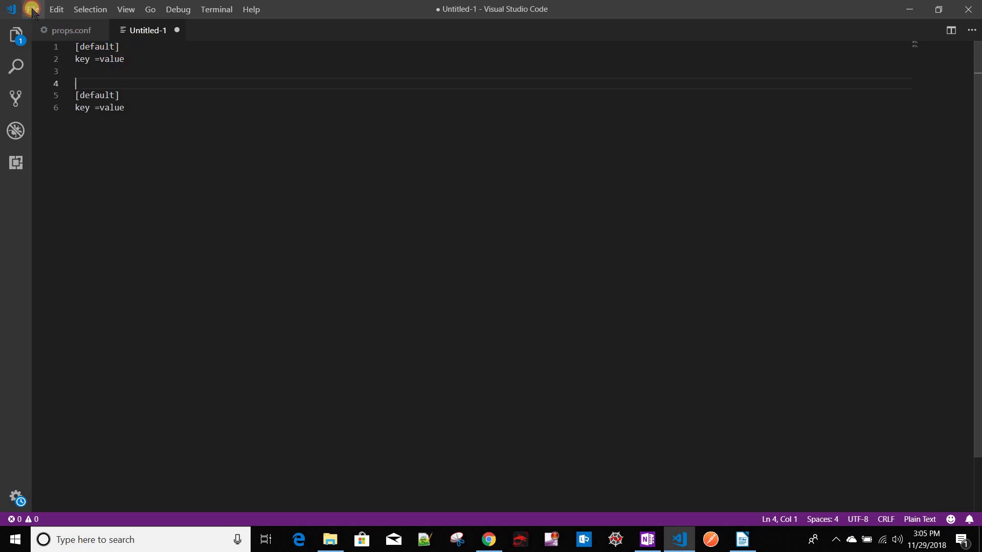
Step: Save the untitled file to the Desktop as demo.conf with the file type All Files
key("alt+f")
key("Escape")
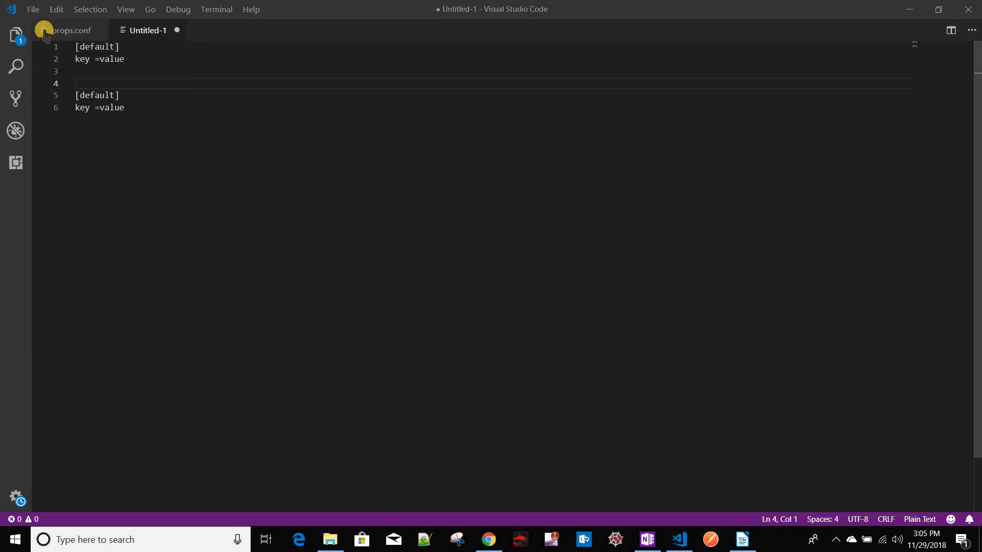
key("alt+f")
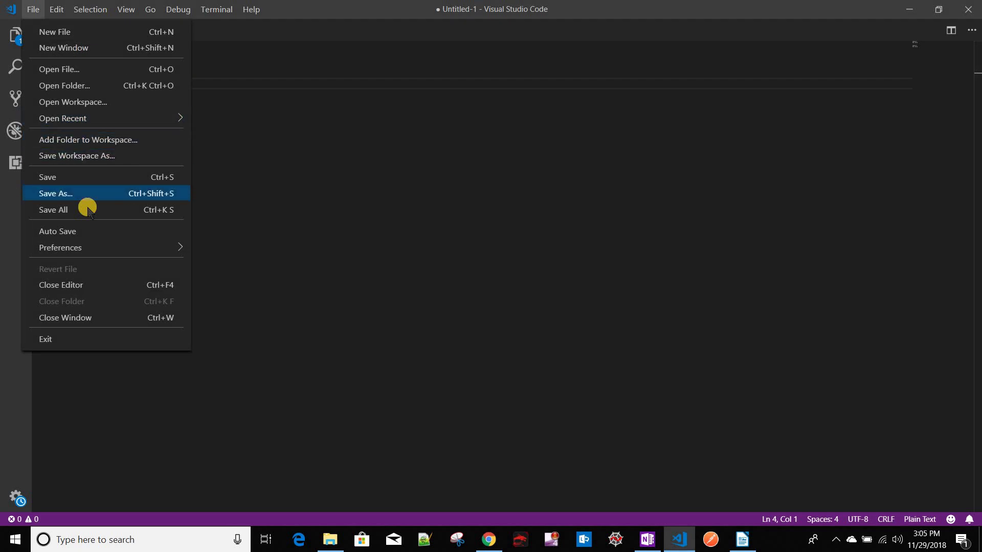
left_click(83, 182)
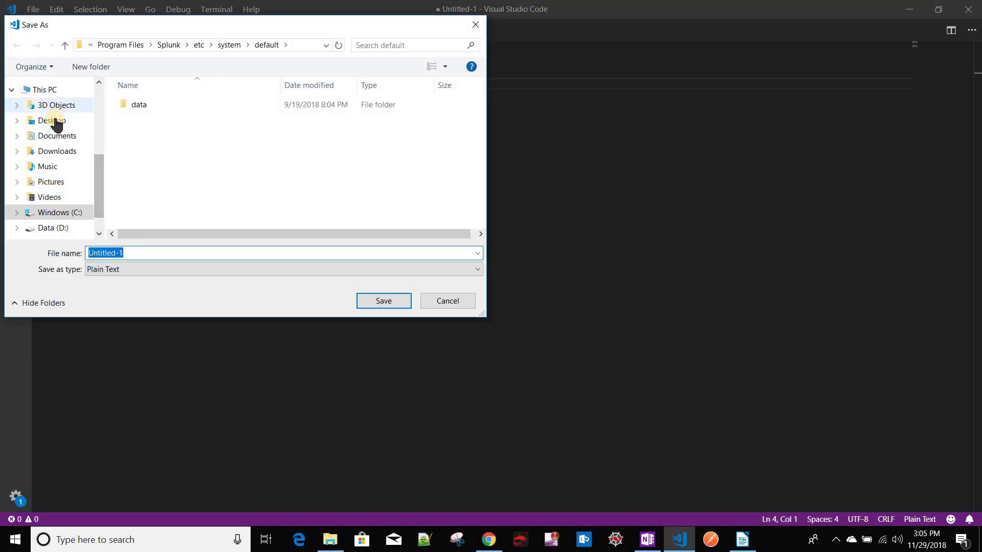
left_click(145, 269)
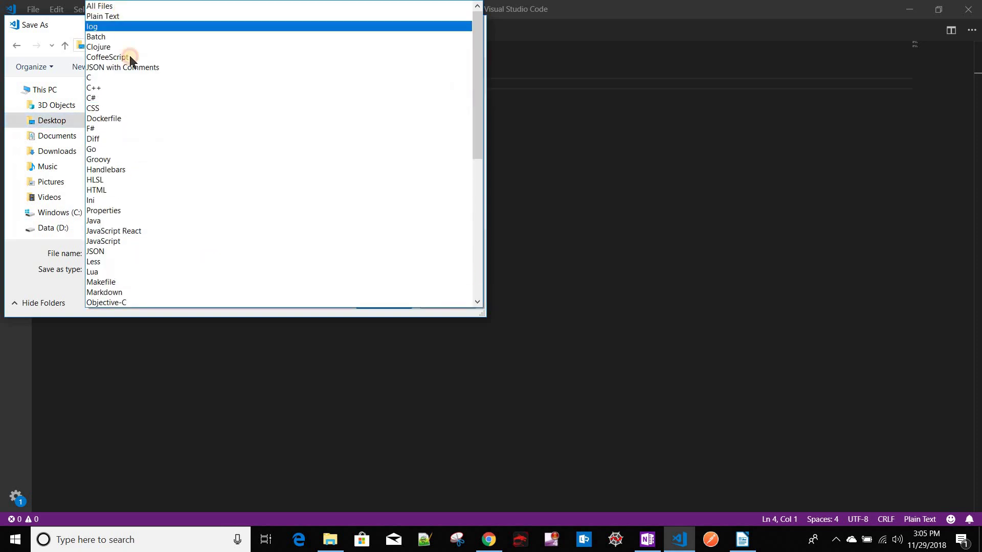
key("Return")
left_click(158, 253)
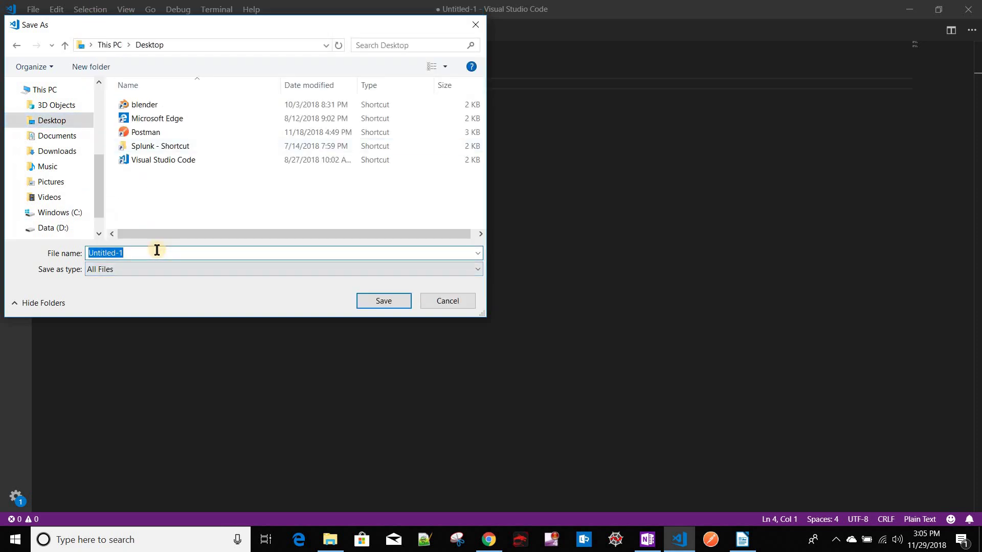
type("demo.conf")
key("Return")
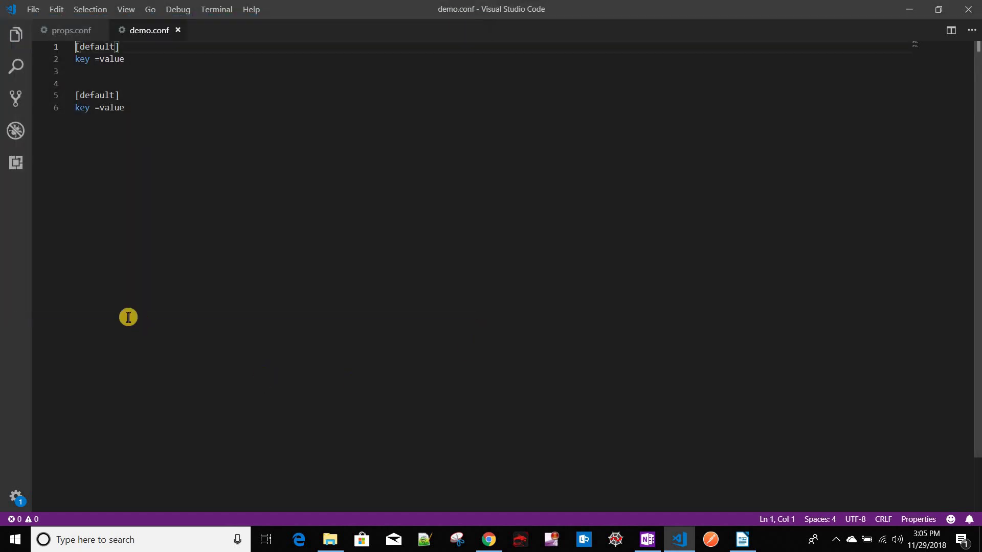
Step: Append 1 to the key and the value in both [default] stanzas so each line reads key1 =value1
left_click(89, 62)
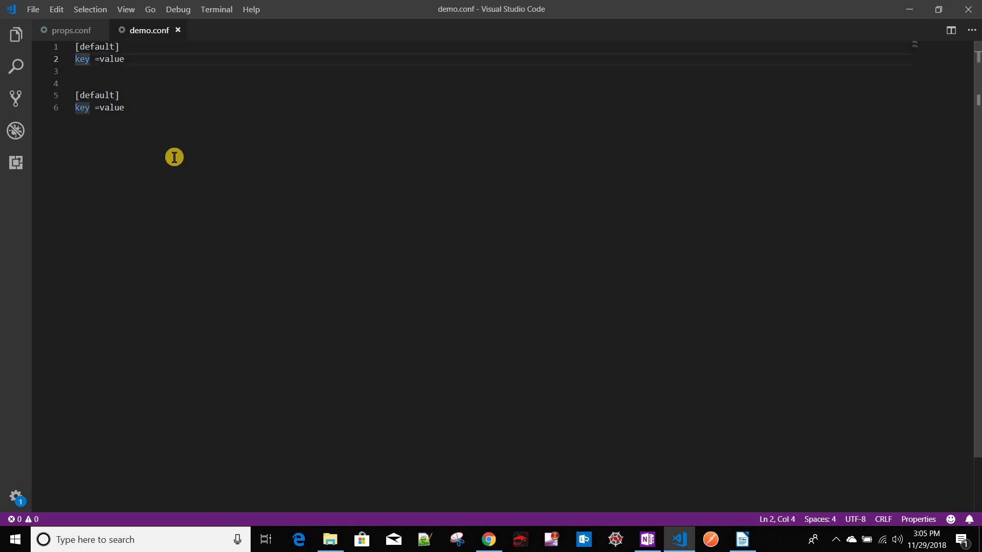
type("1")
left_click(135, 60)
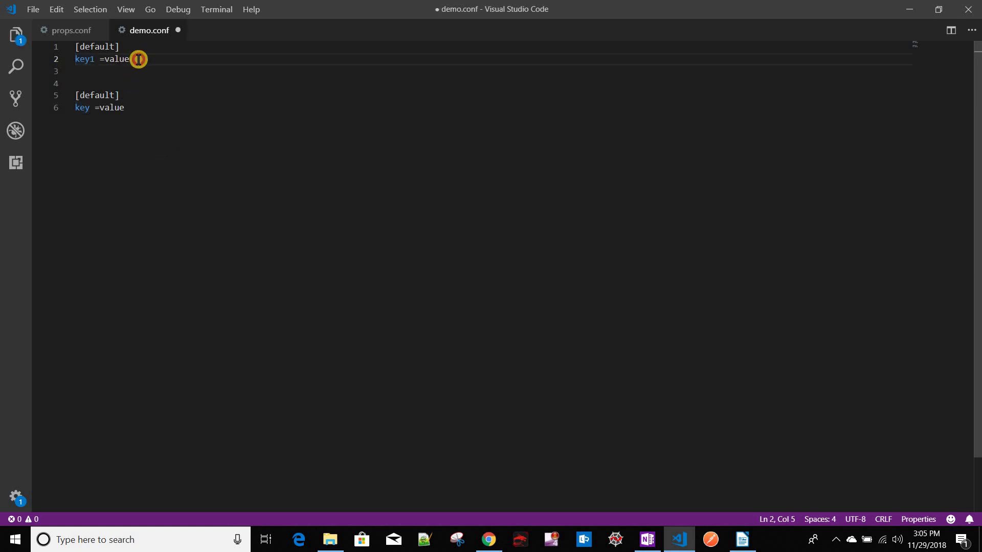
type("1")
left_click(88, 109)
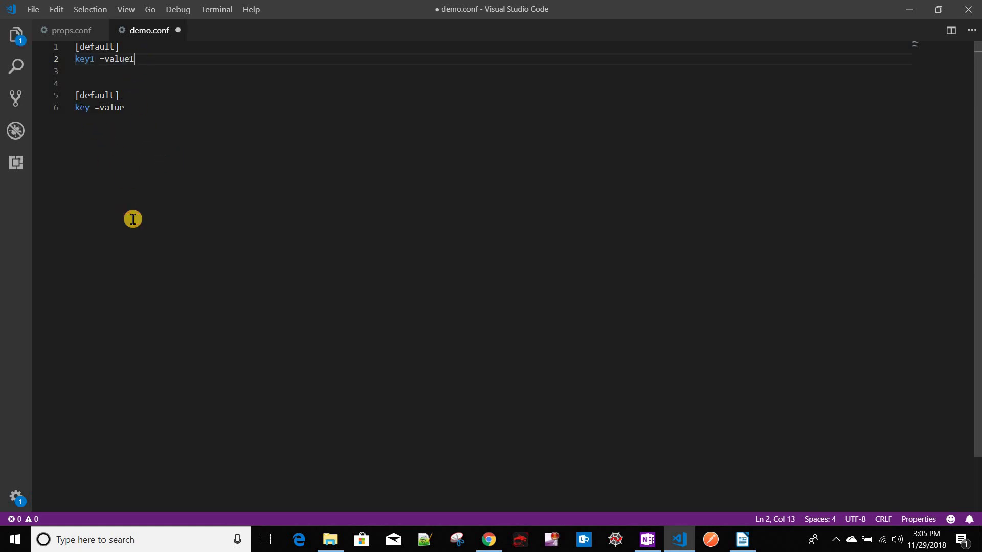
type("1")
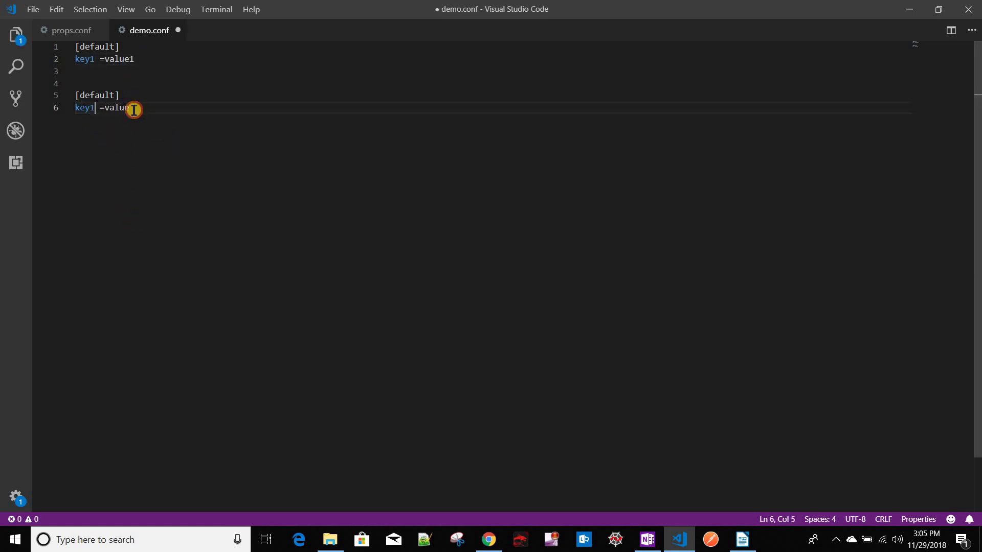
left_click(134, 108)
type("1")
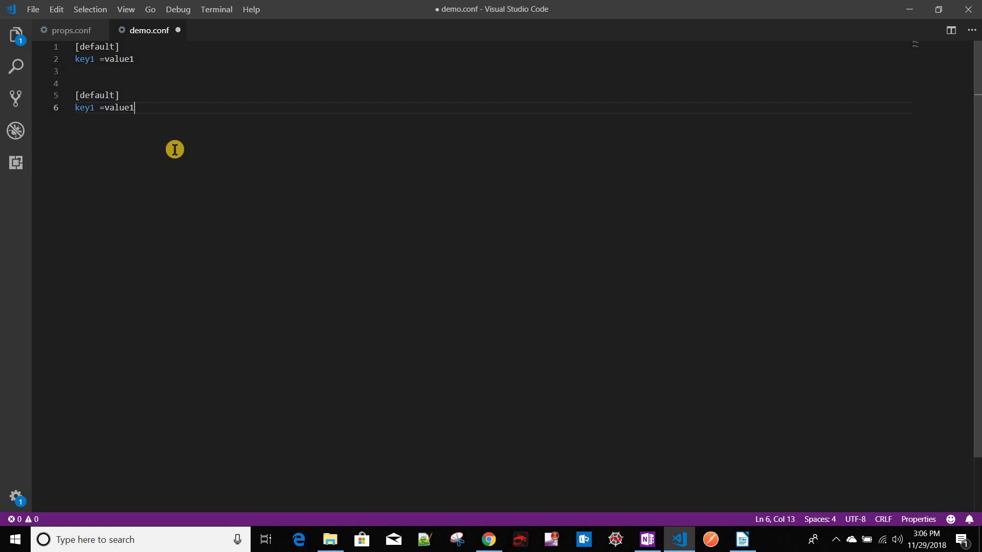
double_click(90, 94)
double_click(97, 47)
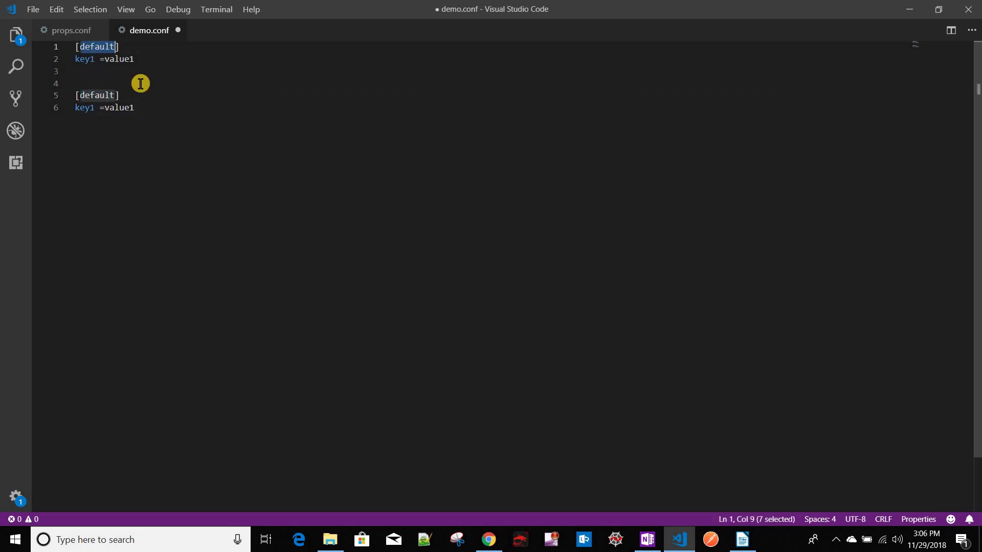
key("ctrl+End")
key("ctrl+a")
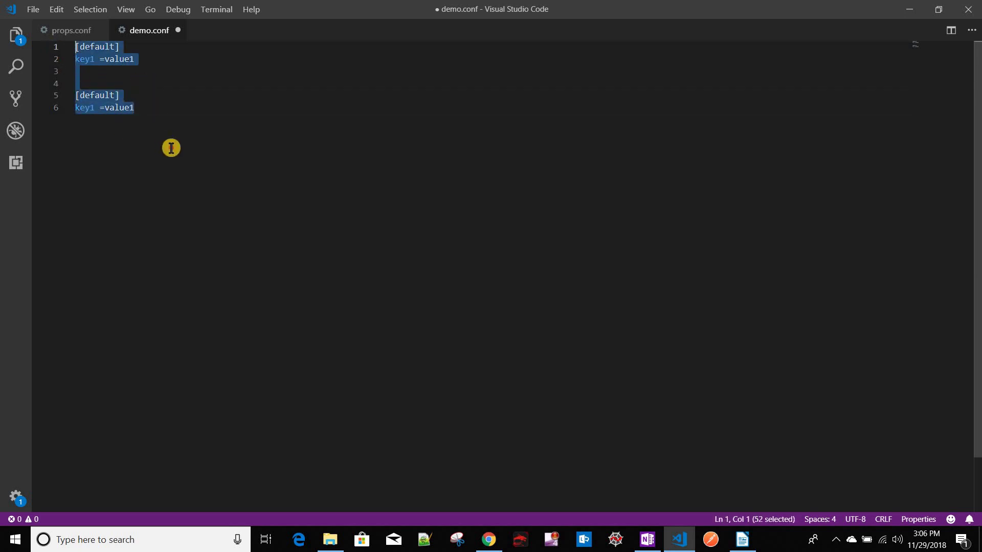
key("ctrl+End")
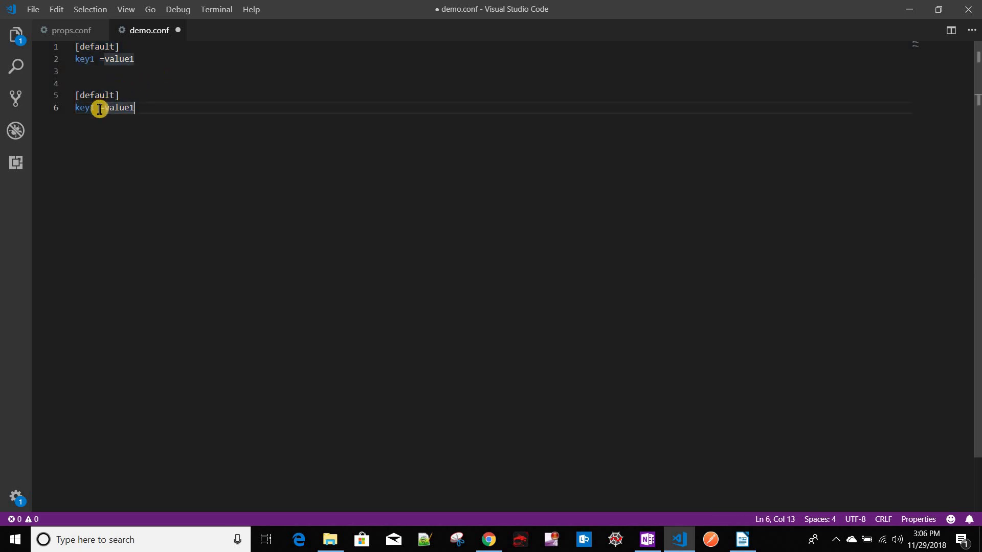
Step: Change the line in the second [default] stanza to key2 =value2
left_click(100, 109)
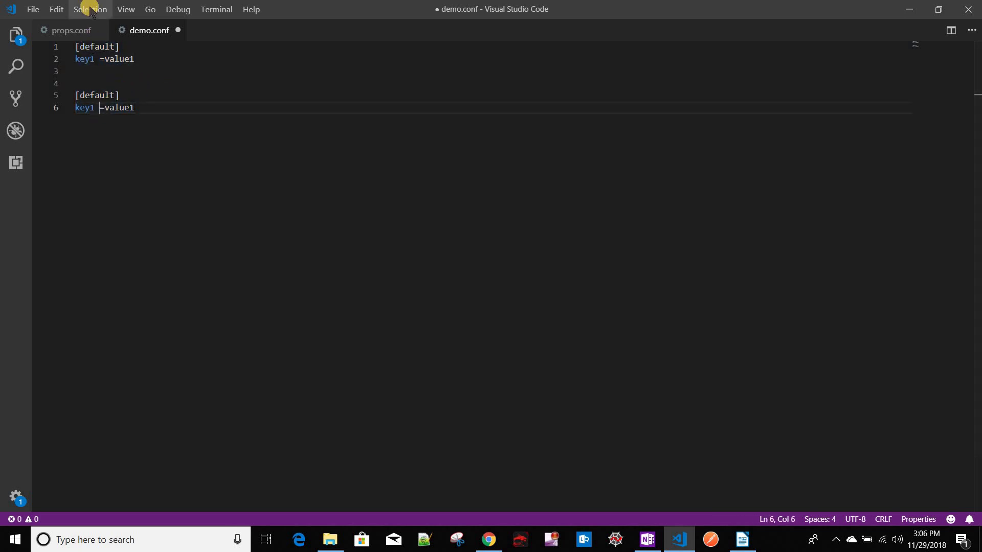
key("Left")
key("BackSpace")
type("2")
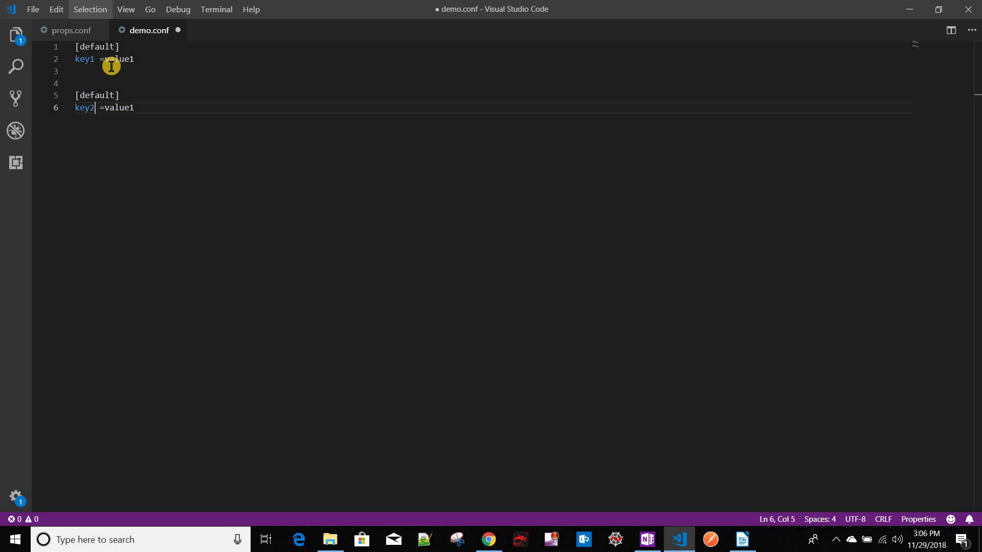
left_click(147, 111)
key("BackSpace")
type("2")
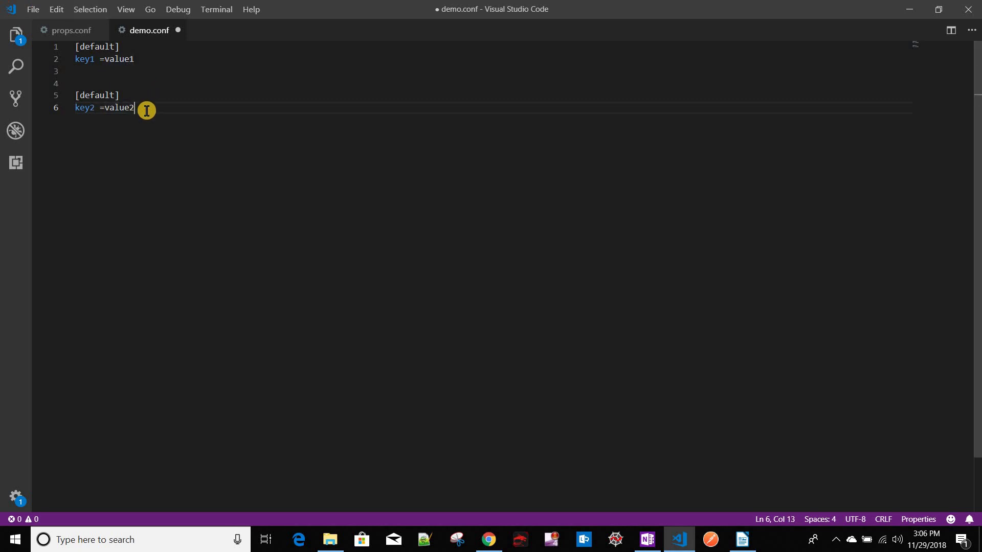
Step: Add a third [default] stanza header below the second stanza, separated by two blank lines
key("Return")
key("Return")
key("Return")
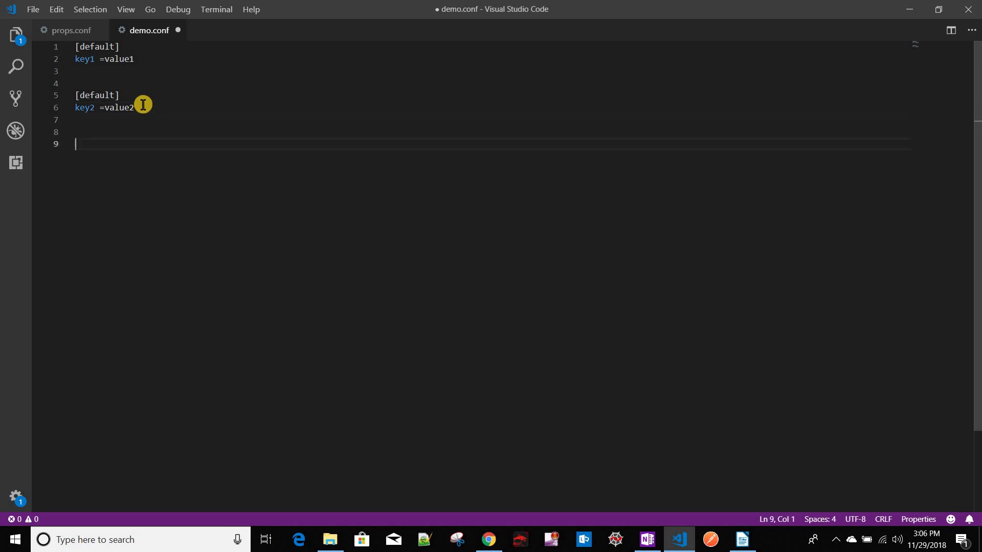
type("[default]")
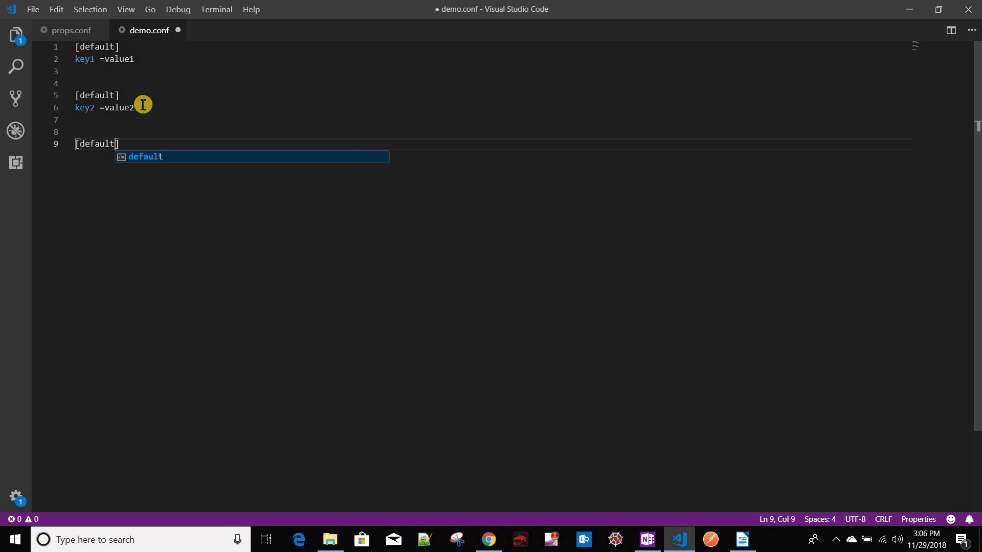
key("Return")
key("Return")
Step: Copy the key1 =value1 and key2 =value2 lines from the first two stanzas into the third [default] stanza
left_click(135, 59)
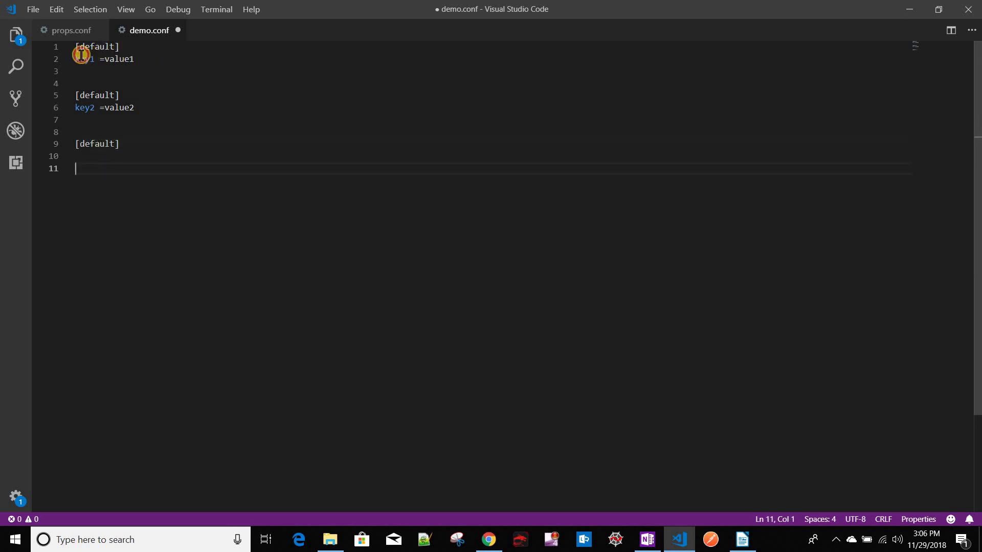
left_click(62, 56, "shift")
key("ctrl+c")
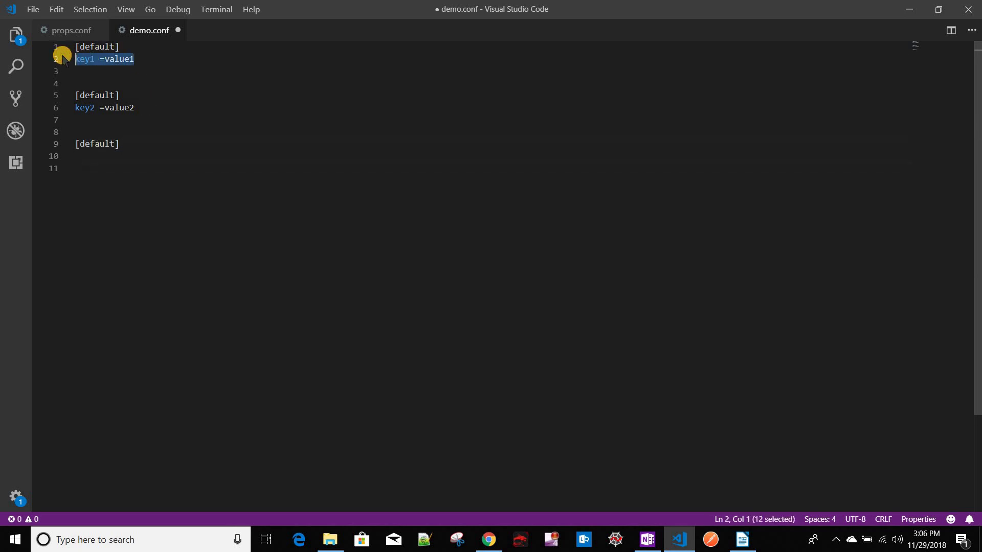
left_click(107, 160)
key("ctrl+v")
left_click(138, 106)
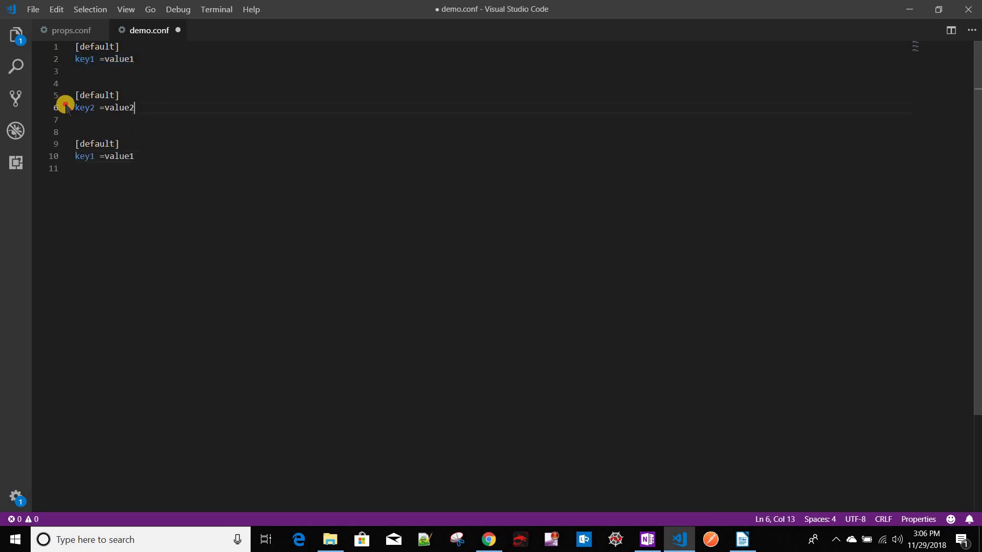
left_click(63, 105, "shift")
key("ctrl+c")
left_click(160, 153)
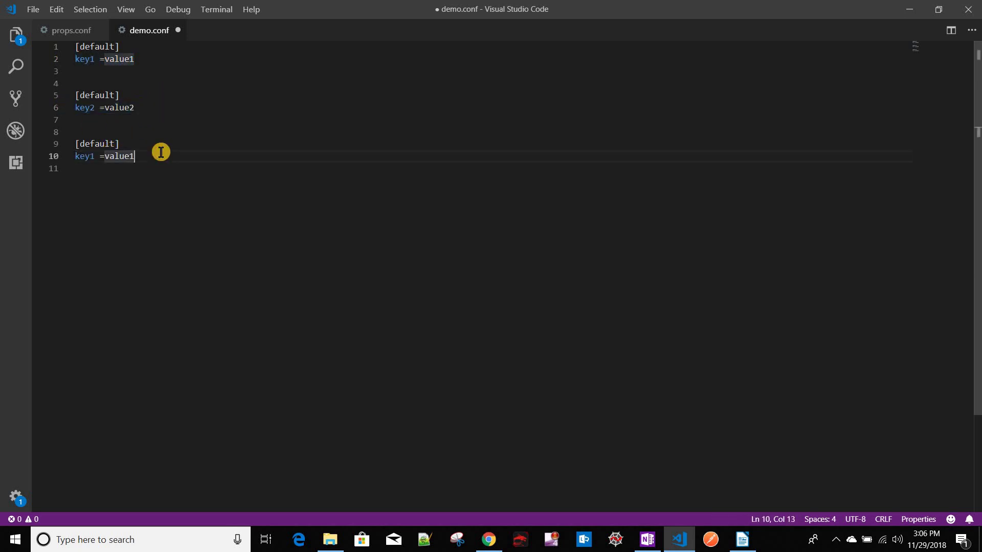
key("Return")
key("ctrl+v")
left_click(66, 134, "shift")
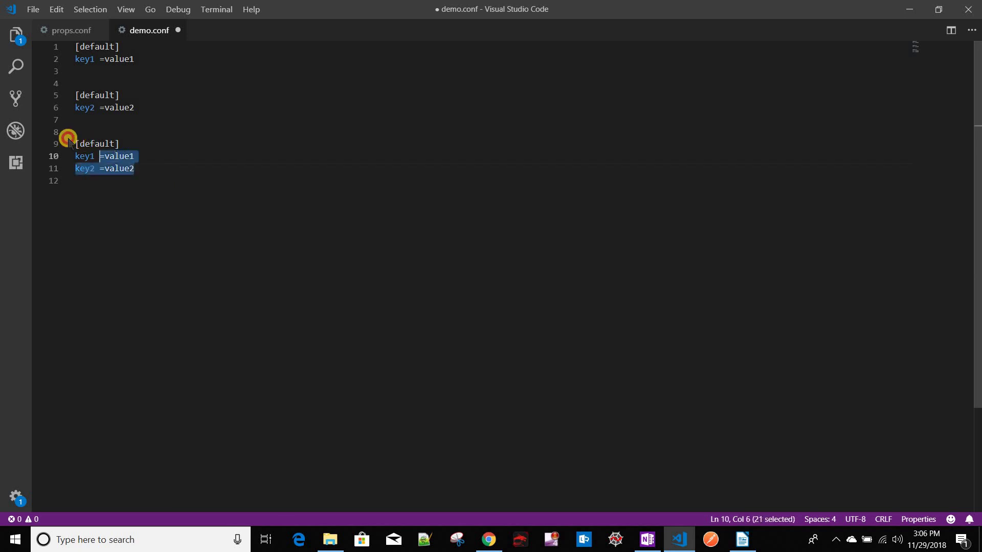
left_click(200, 200)
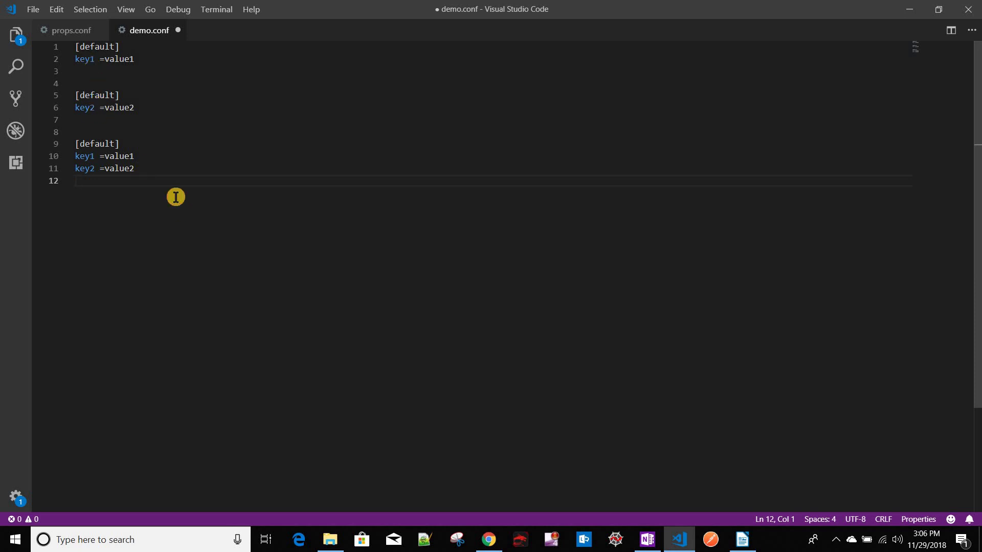
Step: Change the line in the second [default] stanza to key1 =value3
key("Up")
key("Up")
key("Up")
key("Up")
key("Up")
key("Up")
key("ctrl+Right")
key("BackSpace")
type("1")
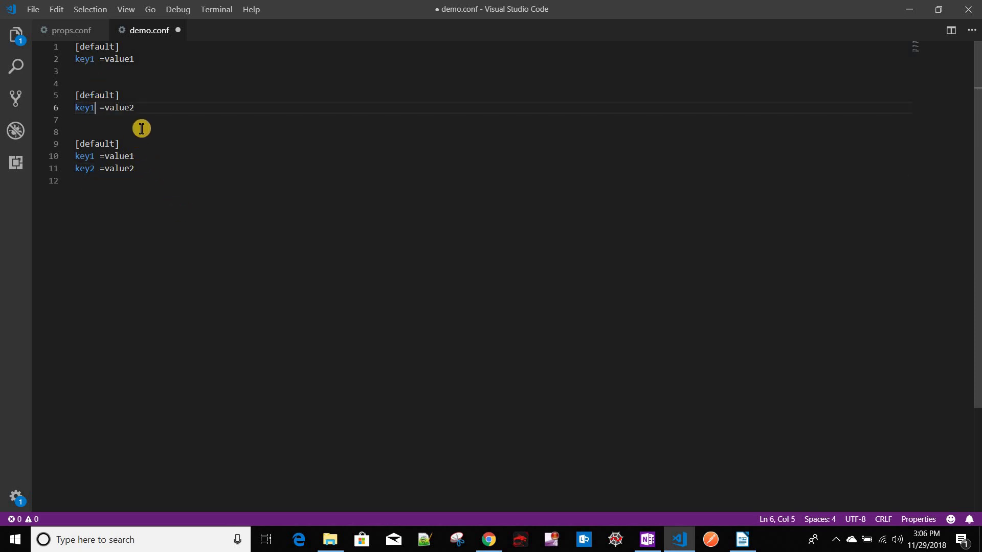
key("End")
key("BackSpace")
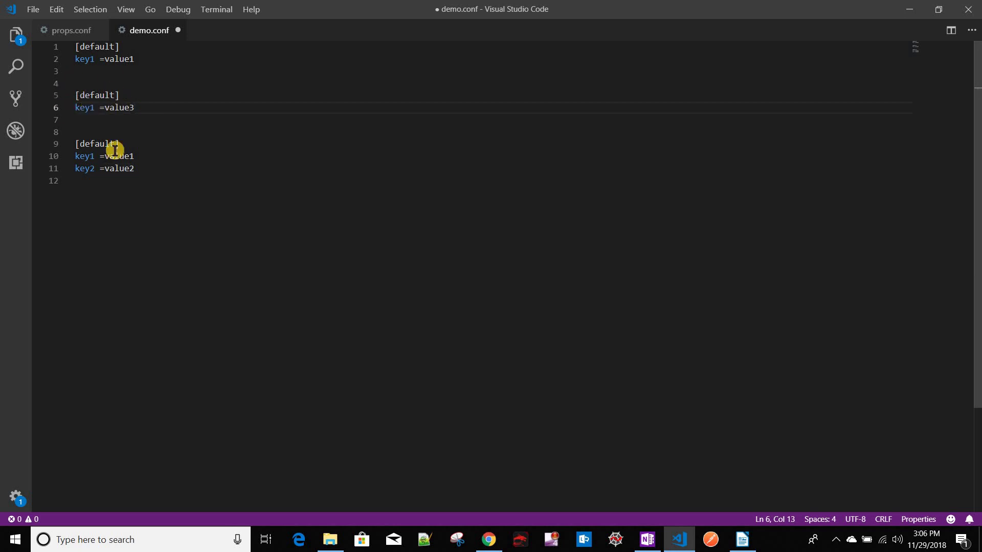
Step: Remove the key2 line from the third [default] stanza and set its key1 to value3
key("Down")
key("Down")
key("Down")
key("Down")
key("Down")
key("ctrl+shift+Left")
key("ctrl+shift+Left")
key("ctrl+shift+Left")
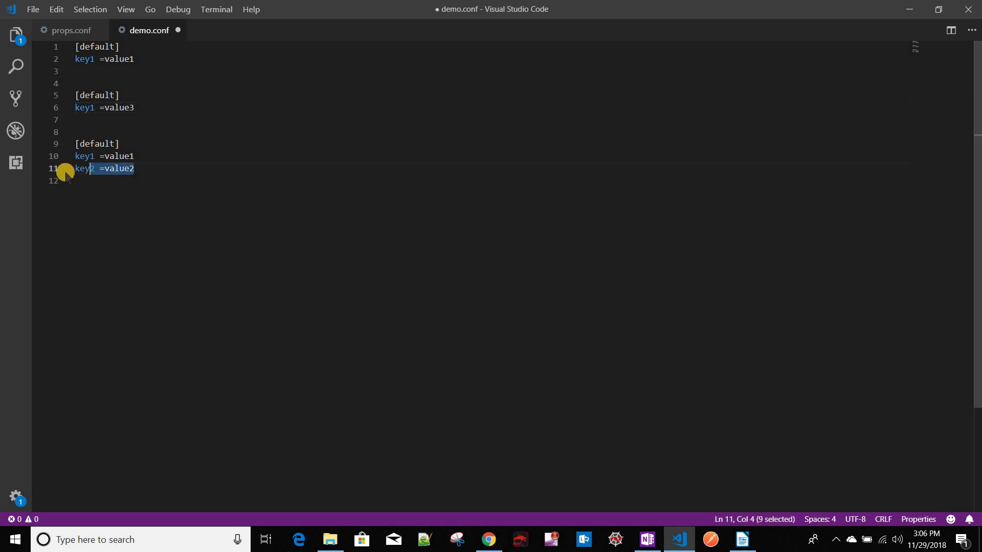
key("Delete")
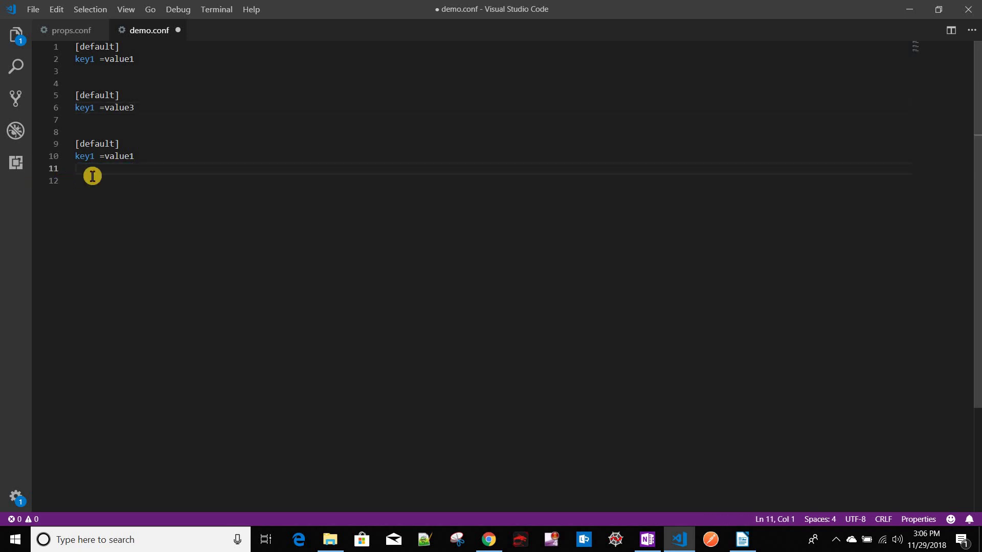
left_click(146, 160)
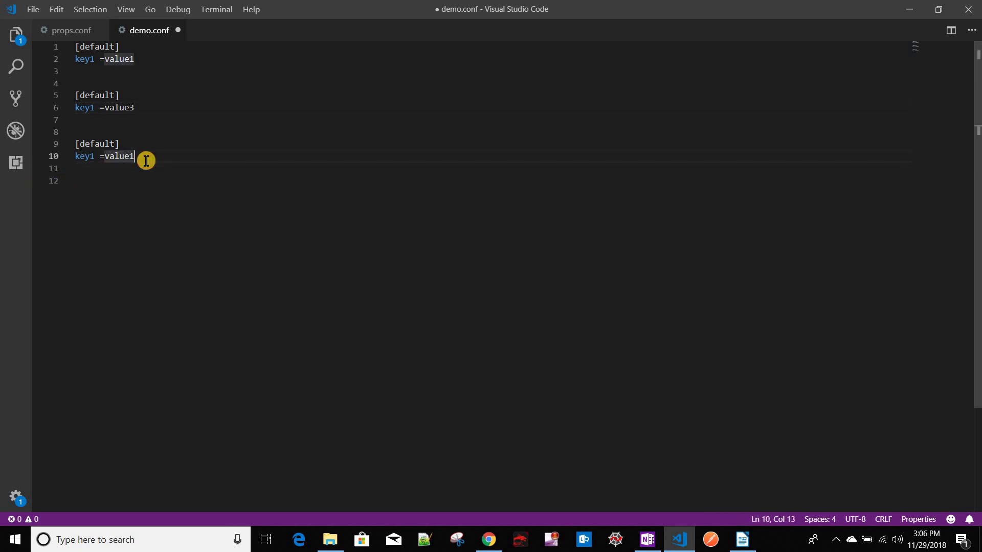
key("BackSpace")
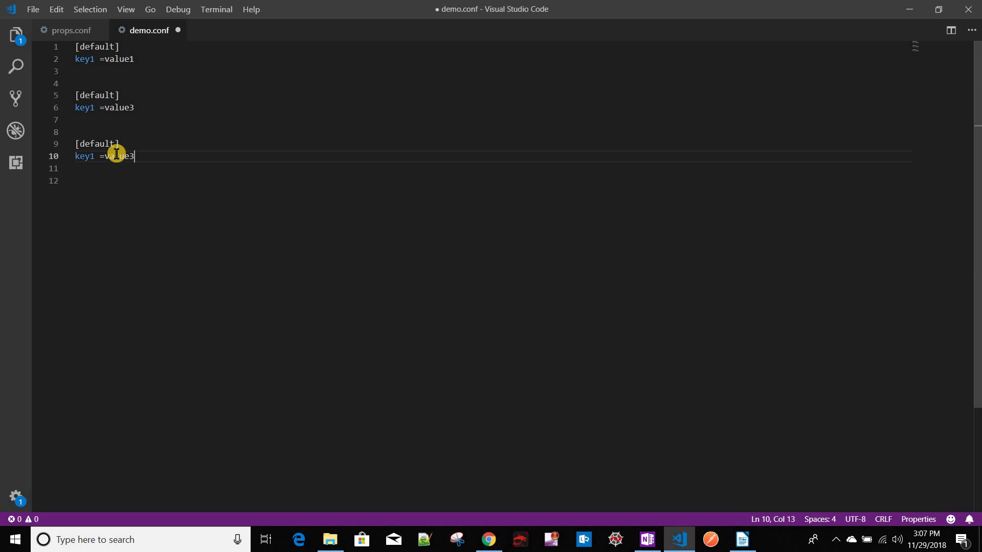
Step: Delete all three [default] stanzas and their key-value lines from demo.conf
double_click(94, 48)
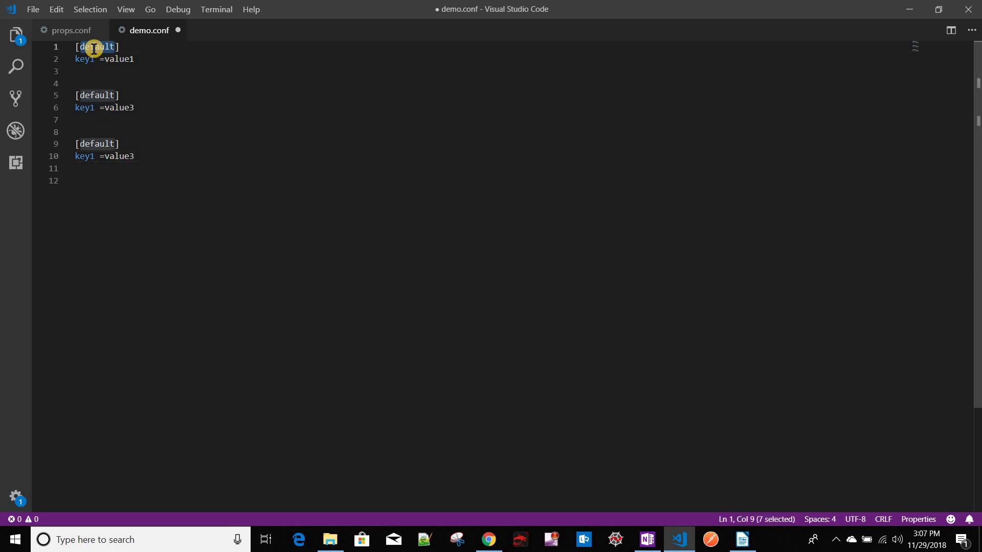
left_click(144, 156)
key("shift+Up")
key("shift+Up")
key("shift+Up")
key("shift+Up")
key("shift+Up")
key("shift+Up")
key("shift+Up")
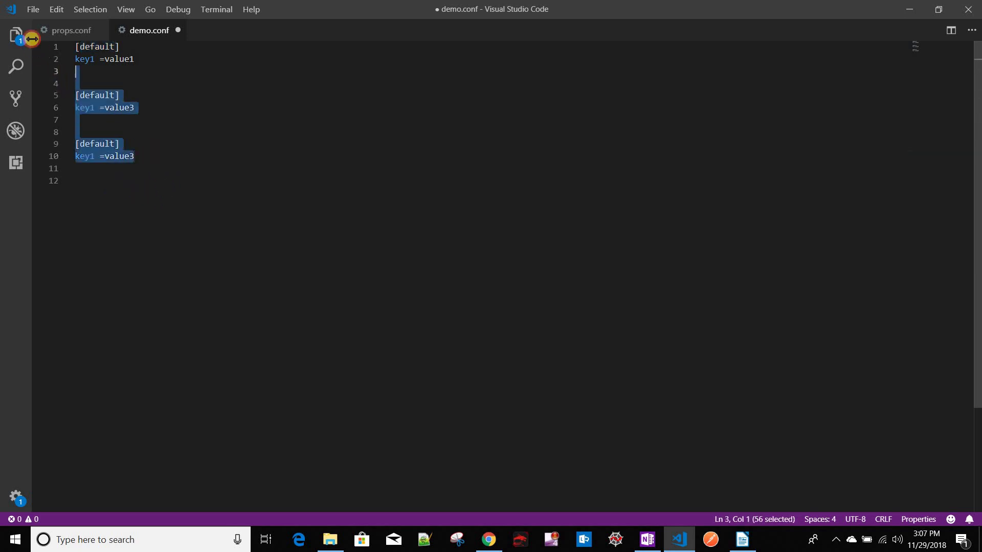
key("shift+Up")
key("shift+Up")
key("BackSpace")
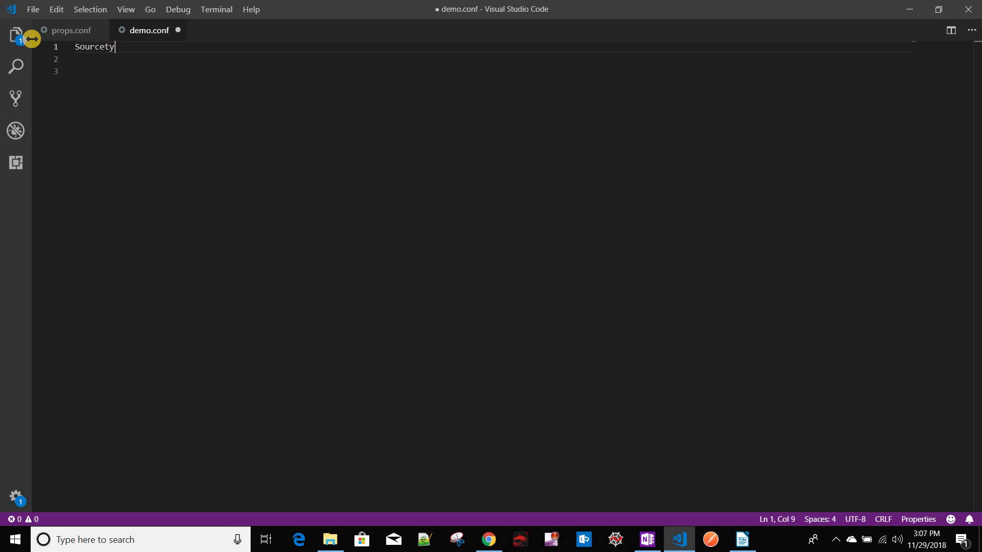
Step: Enter Sourcetype, Source and host on separate lines in demo.conf, with a blank line between them
type("pe")
key("Return")
key("Return")
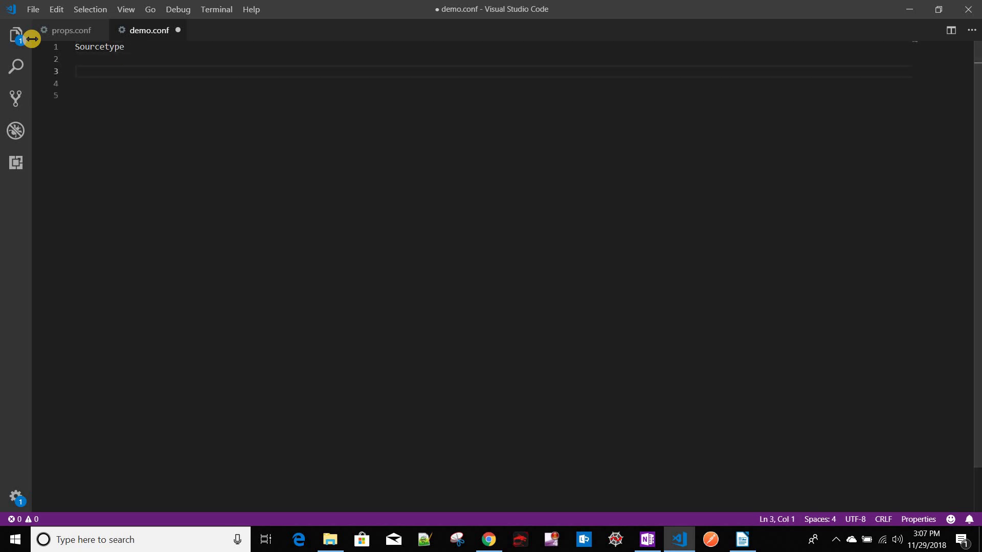
type("Sourcetype")
key("Return")
key("BackSpace")
key("BackSpace")
key("BackSpace")
key("BackSpace")
key("BackSpace")
key("Return")
key("Return")
type("ho")
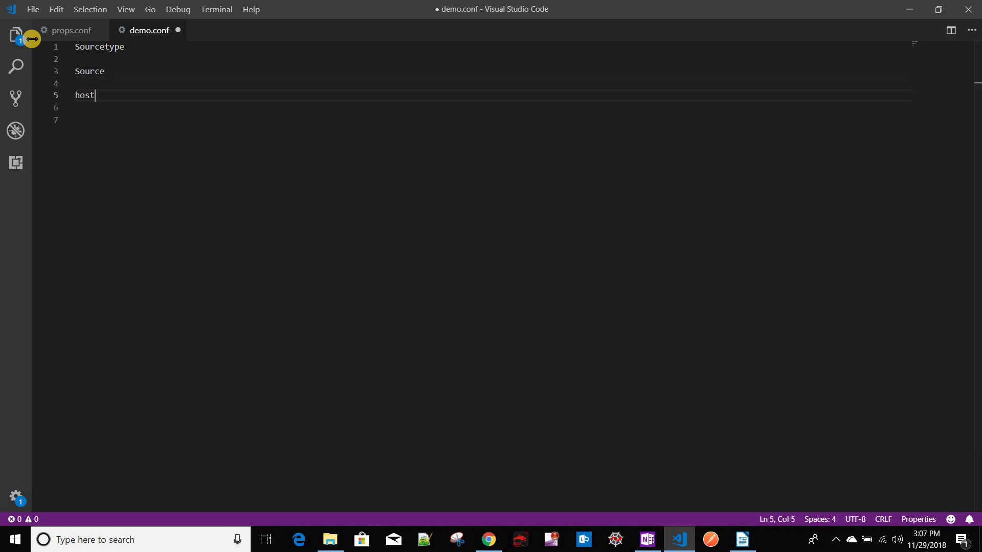
type("st")
key("Return")
key("Return")
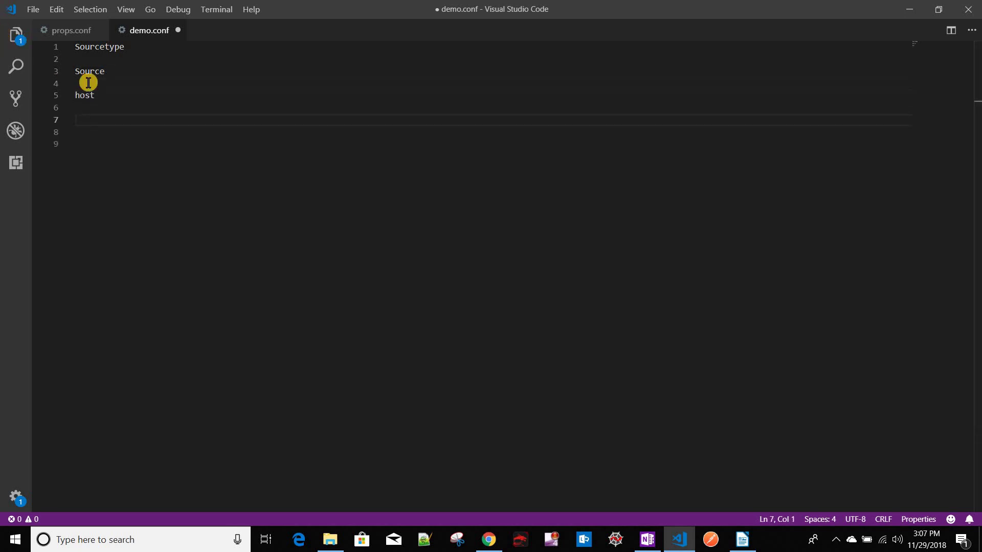
Step: Review the host, Source and Sourcetype entries, ending with host highlighted
double_click(81, 99)
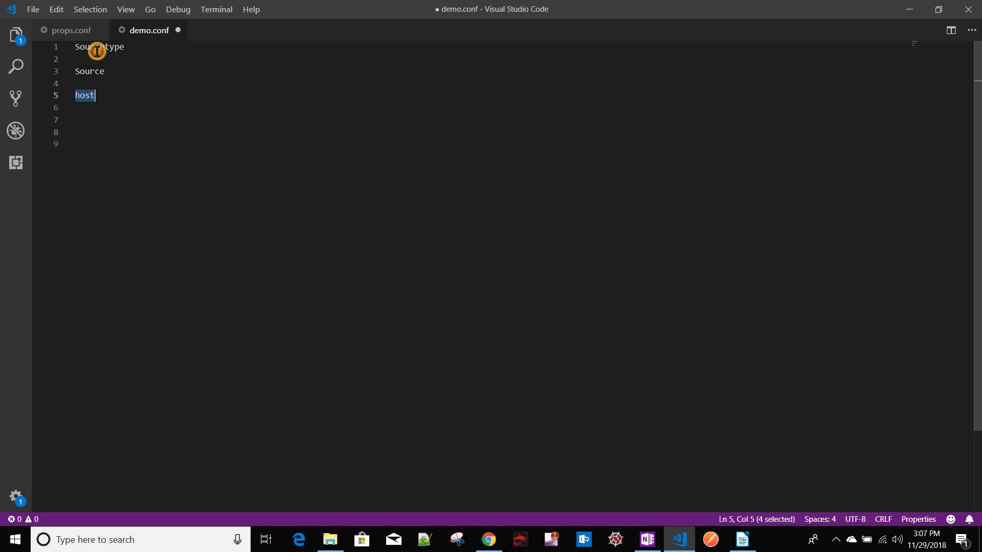
key("Up")
key("Up")
key("Up")
key("Up")
key("Down")
key("Down")
key("Down")
key("Down")
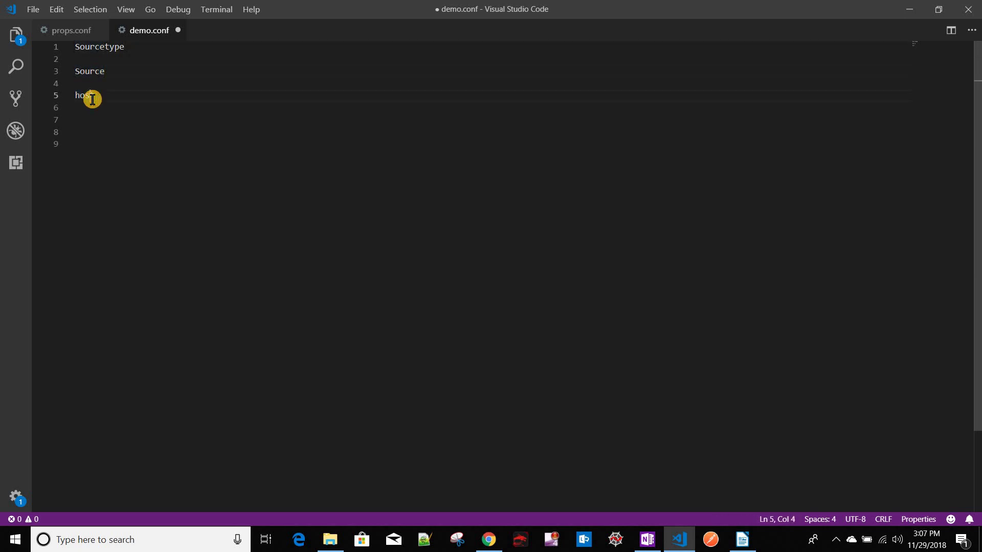
key("shift+Home")
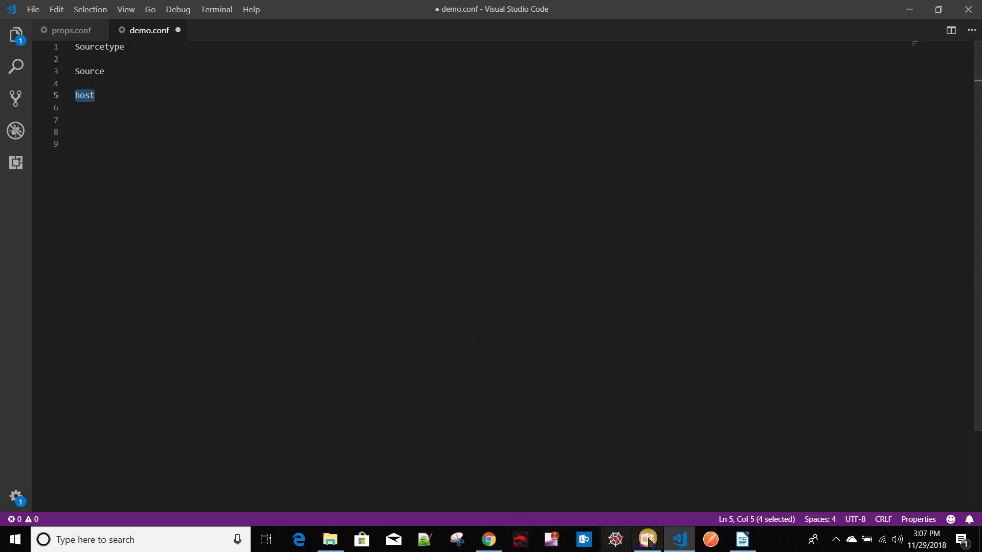
Step: Switch to the OneNote notebook and review the handwritten Source, Input, Parsing, Index and Search flow diagram
scroll(561, 366, "down", 15)
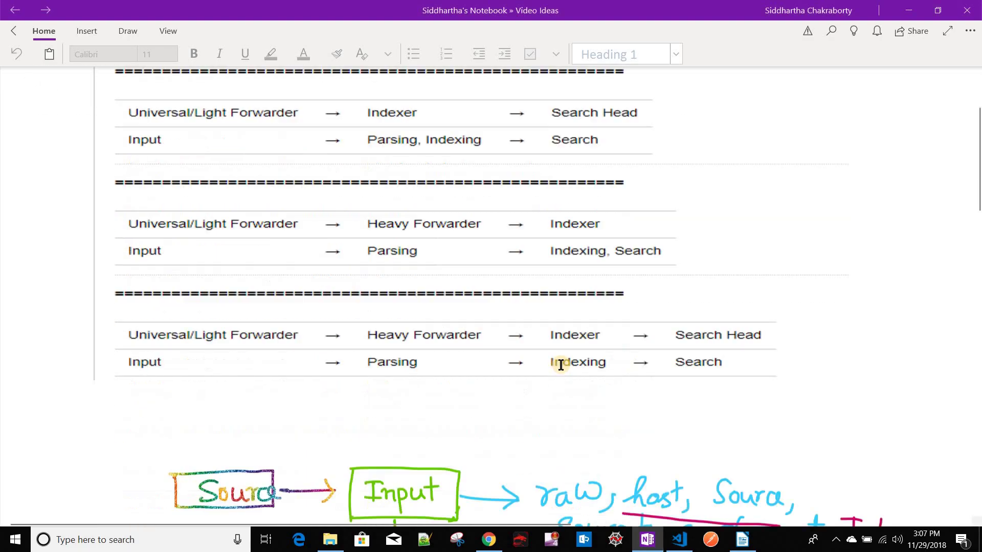
scroll(536, 187, "up", 1)
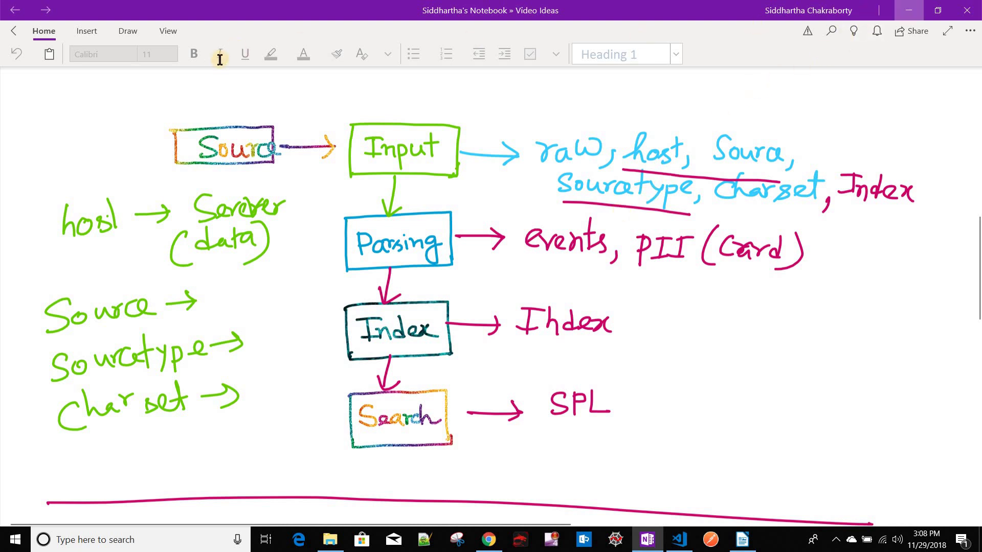
left_click(908, 10)
Step: Highlight host, Source and Sourcetype one after another in demo.conf to point out each entry
left_click(96, 99)
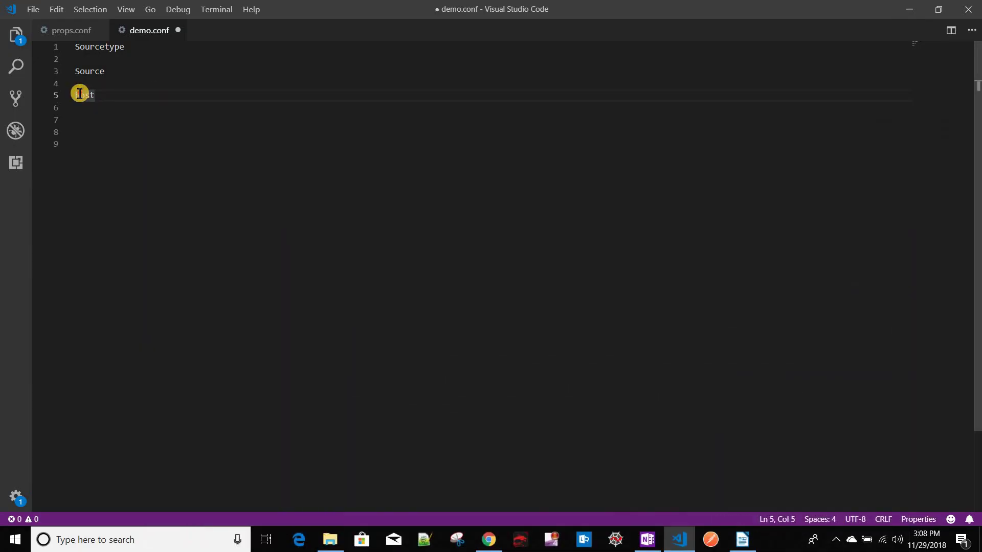
double_click(80, 95)
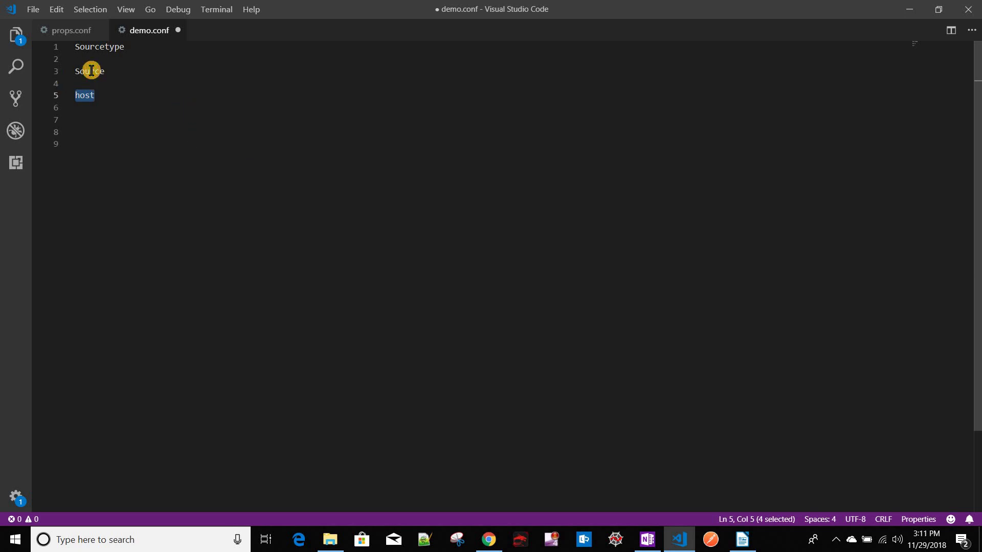
double_click(91, 70)
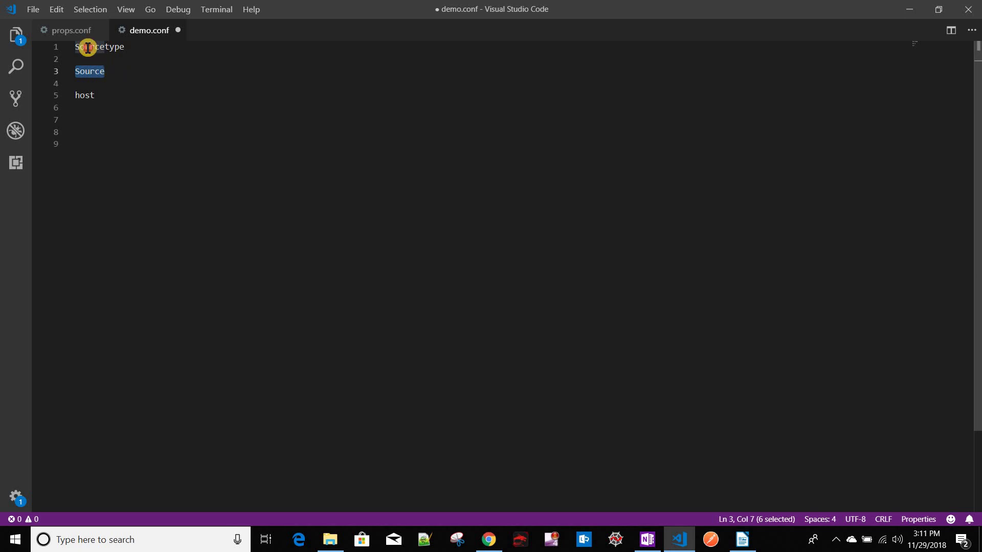
double_click(88, 47)
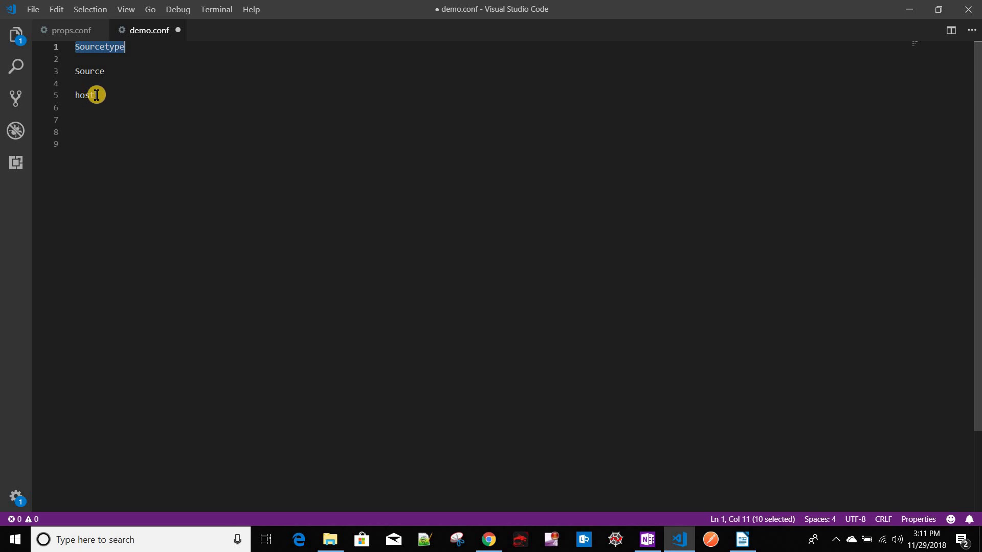
Step: Enclose Sourcetype in square brackets as a stanza header in demo.conf and add two blank lines beneath it
key("Down")
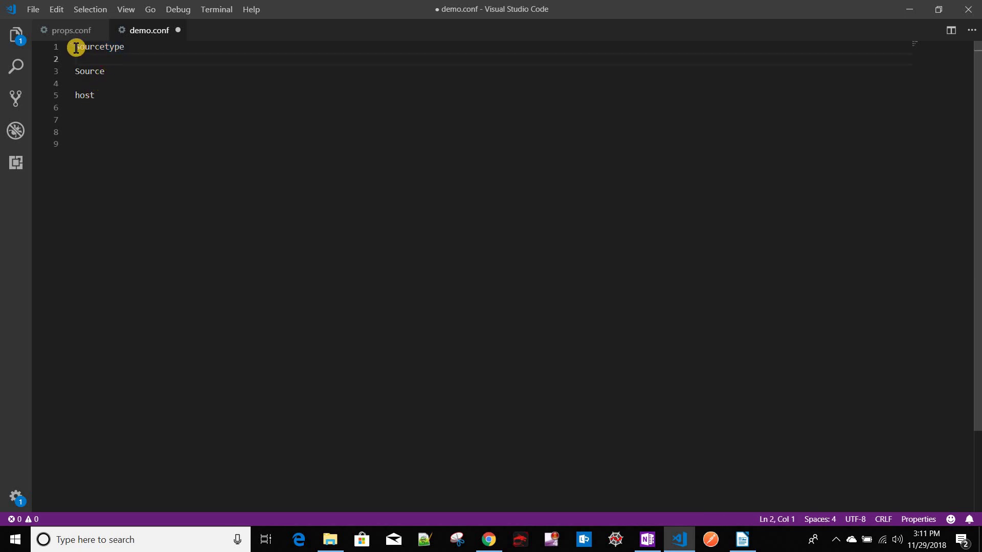
key("Up")
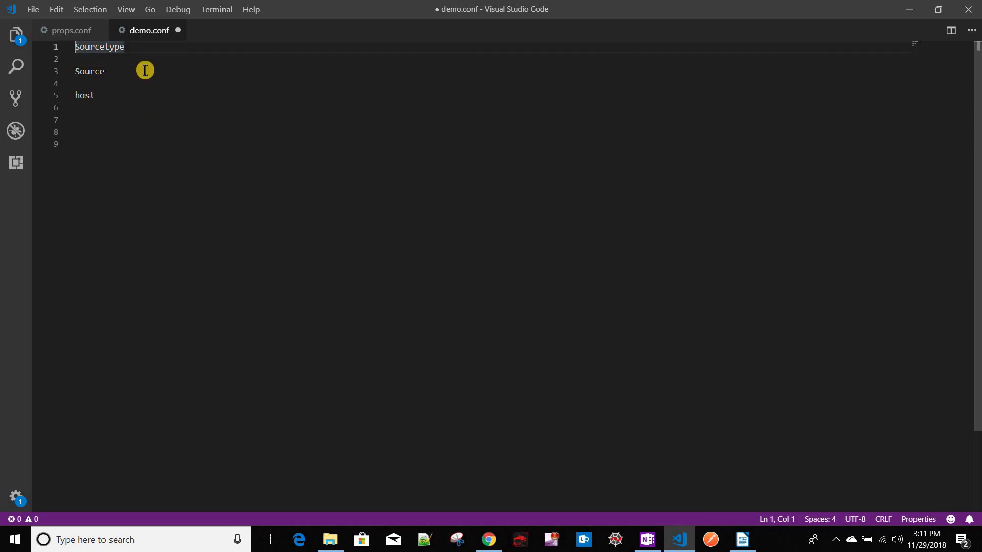
type("[")
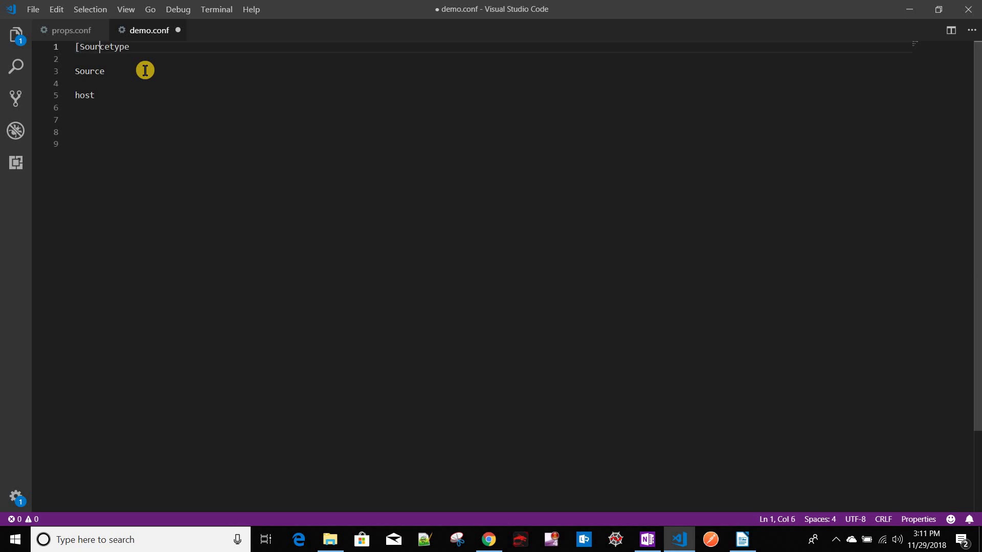
key("End")
type("]")
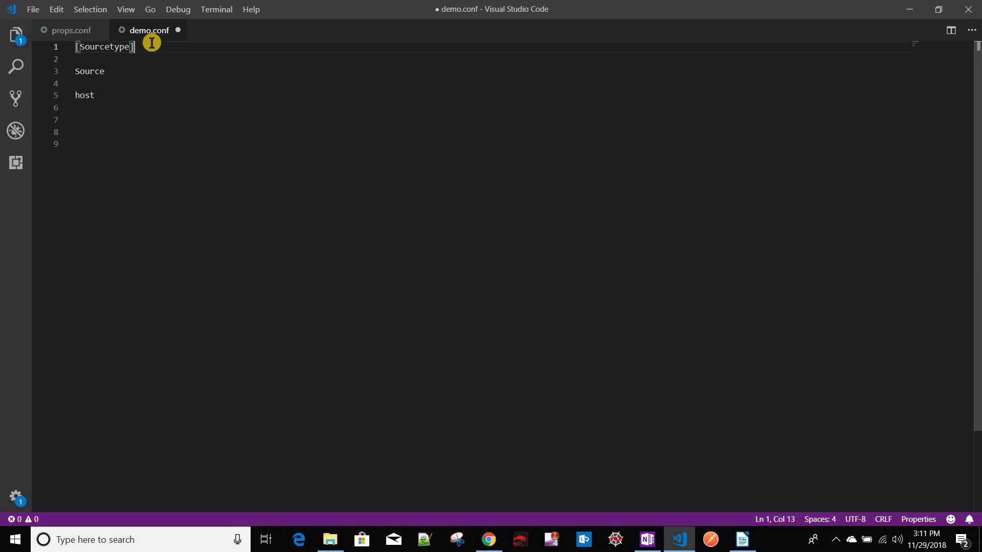
left_click(150, 48)
key("Return")
key("Return")
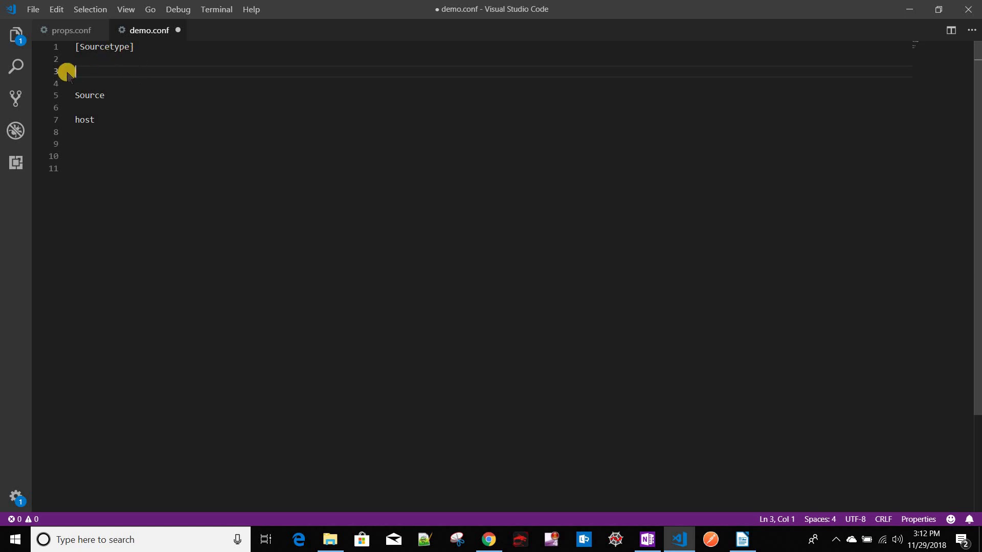
left_click_drag(77, 63, 147, 82)
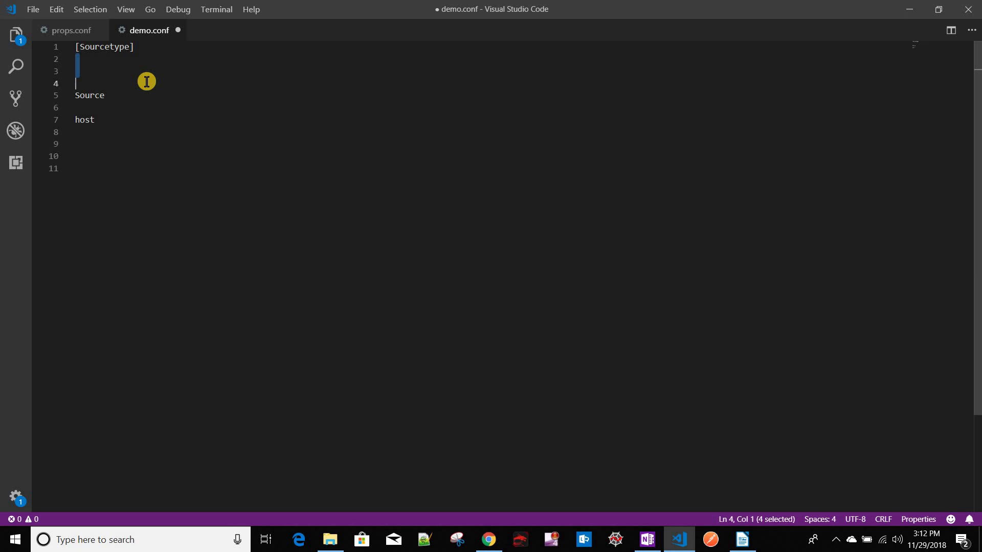
Step: Examine the [log4j] stanza and its settings under APPLICATION SERVERS in props.conf, highlighting the stanza name
left_click(61, 34)
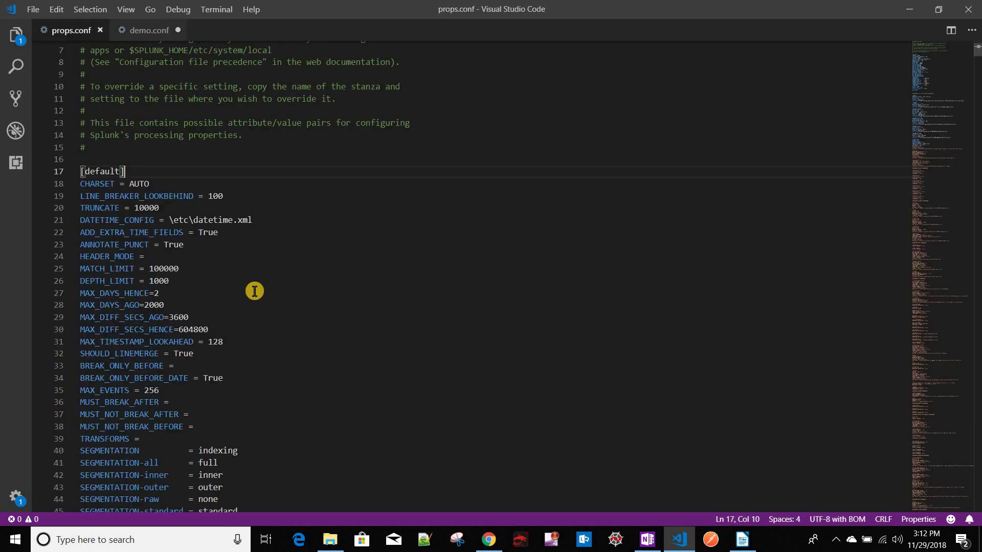
scroll(254, 289, "down", 12)
scroll(254, 291, "down", 3)
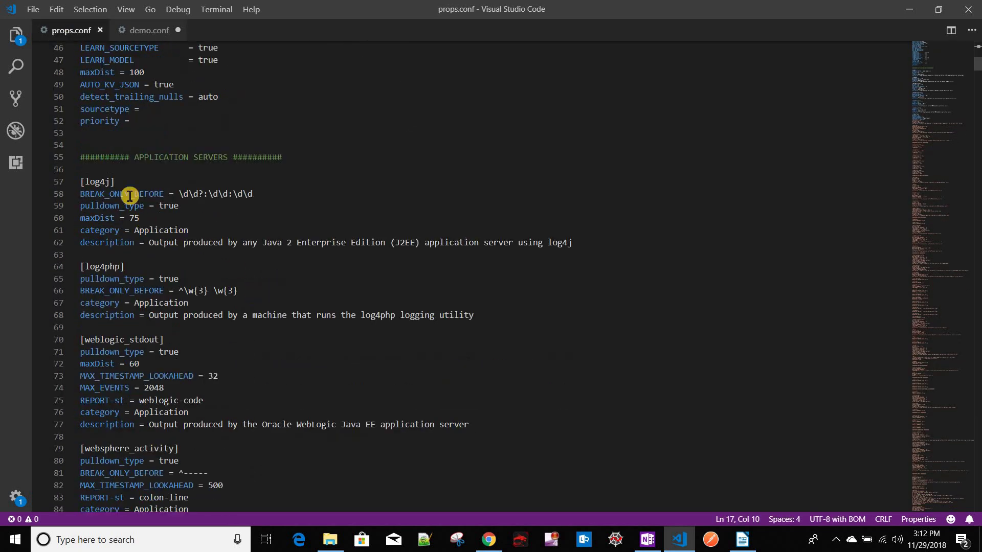
double_click(88, 185)
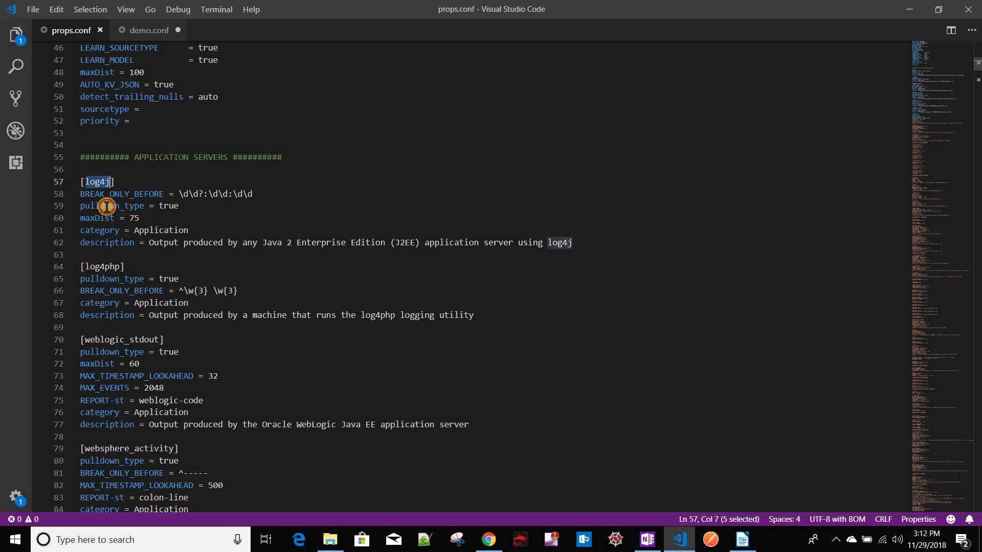
left_click_drag(81, 194, 178, 230)
left_click(288, 252, "shift")
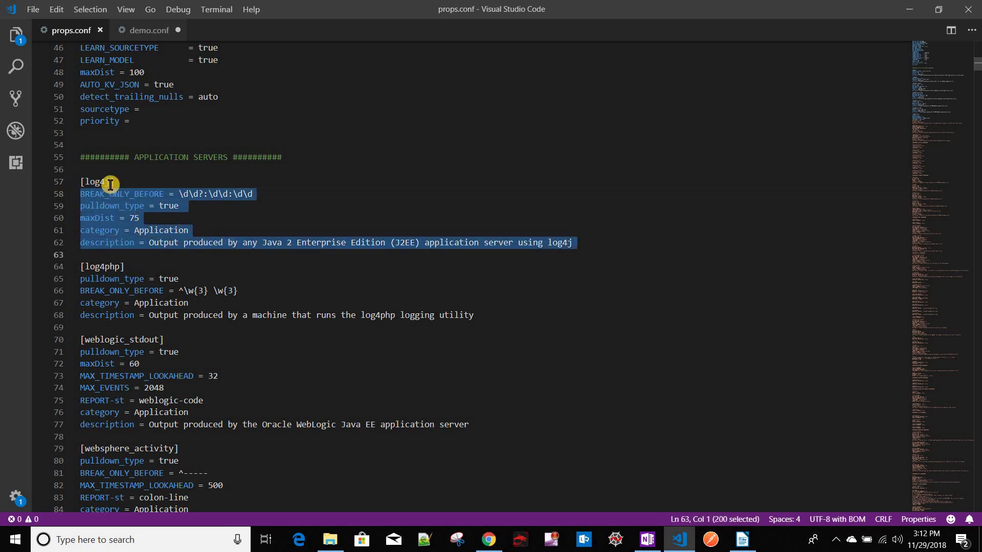
key("ctrl+u")
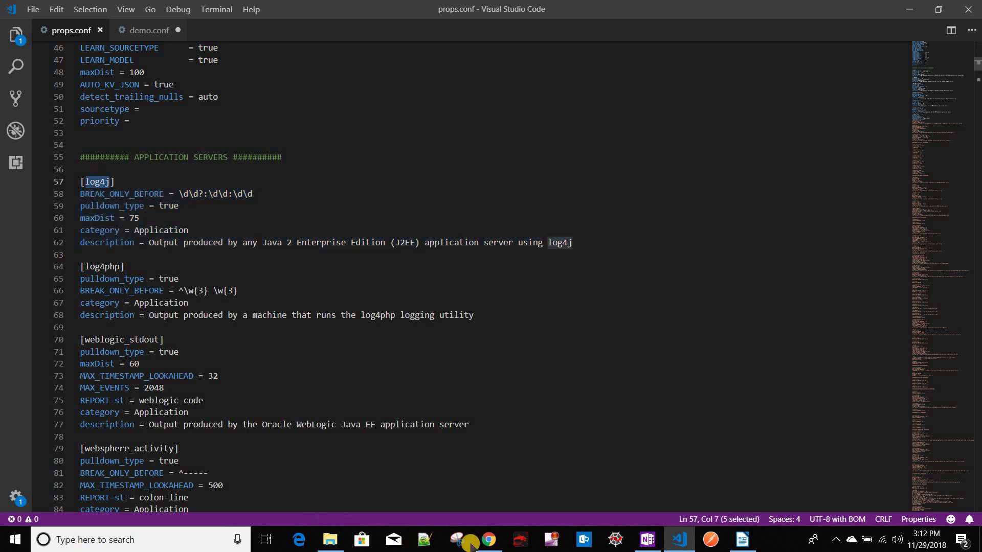
Step: Switch to Chrome, load the local Splunk home page in a new tab, and open the Add Data upload page
left_click(494, 547)
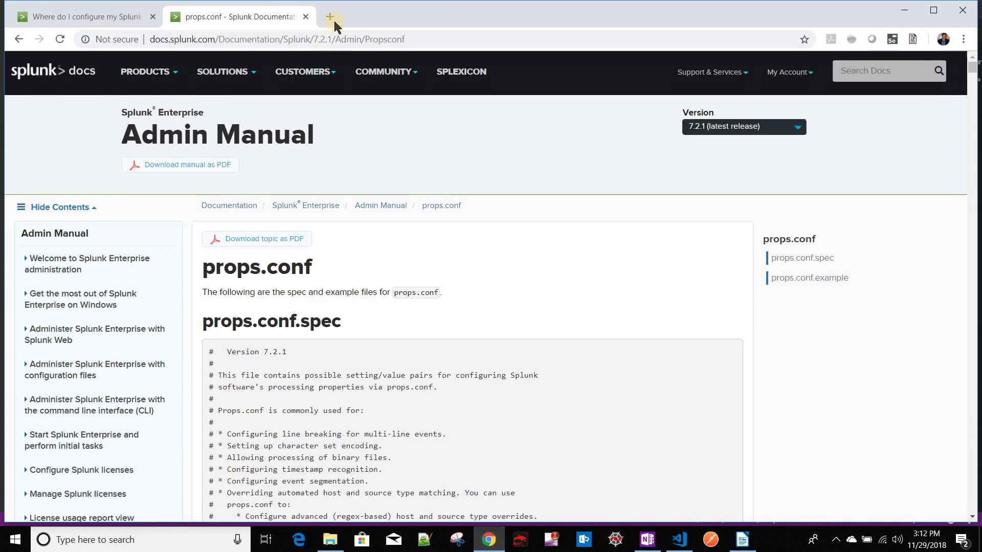
left_click(330, 18)
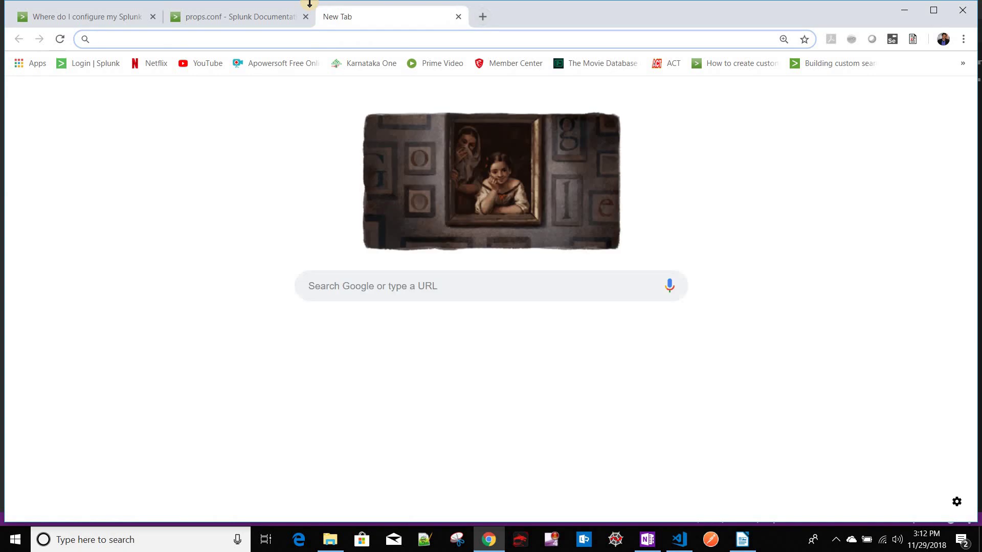
type("lo")
key("Return")
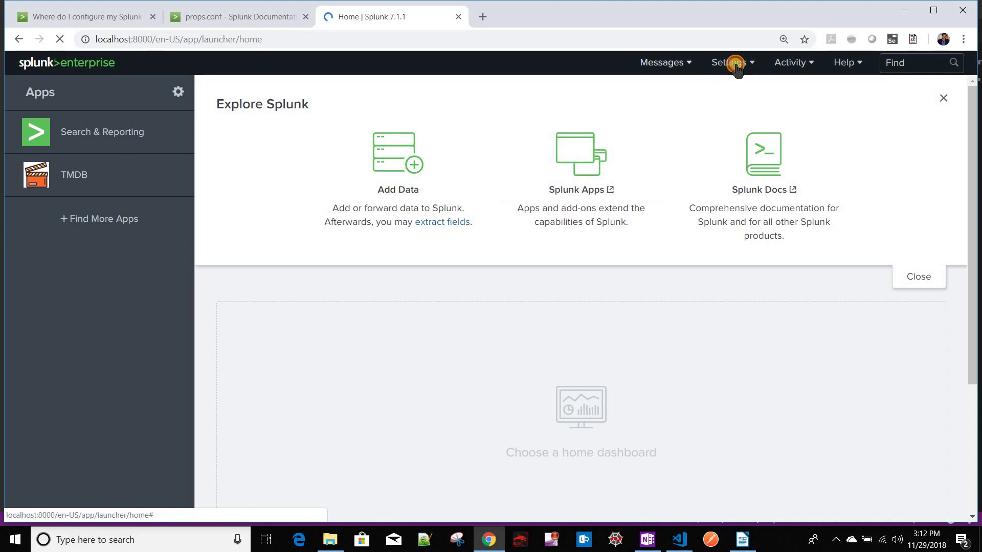
left_click(732, 62)
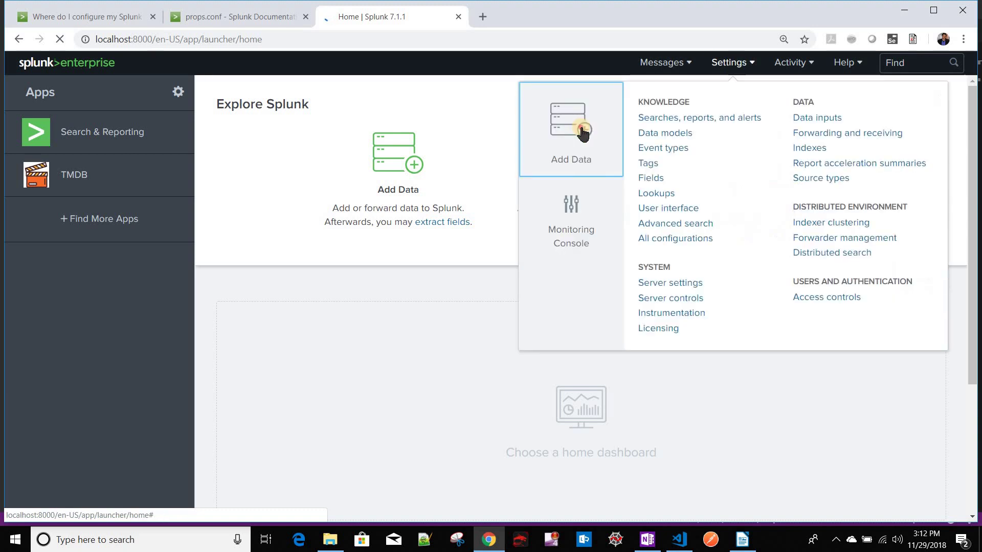
left_click(454, 178)
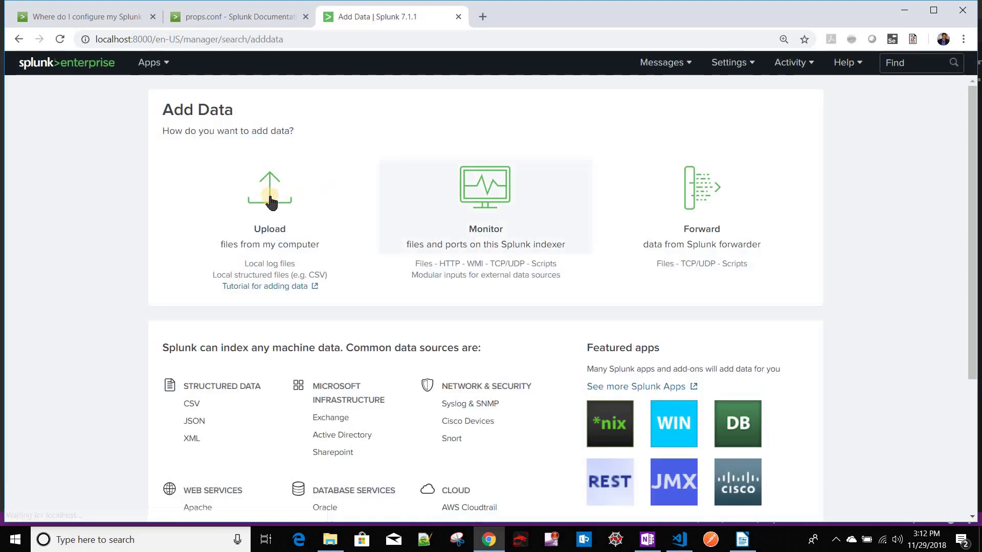
left_click(268, 196)
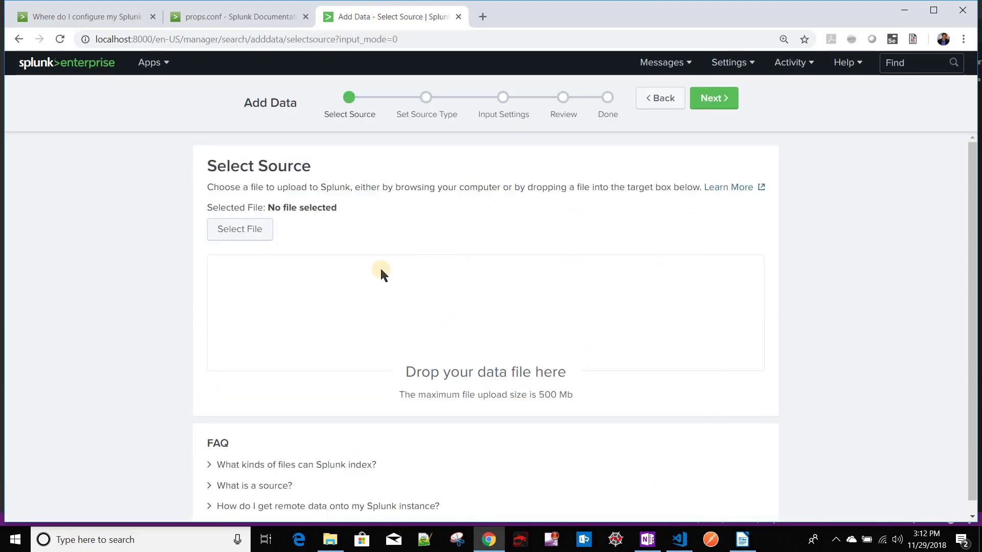
Step: Choose demo.conf from the Desktop as the upload source and set its source type to log4j
left_click(263, 228)
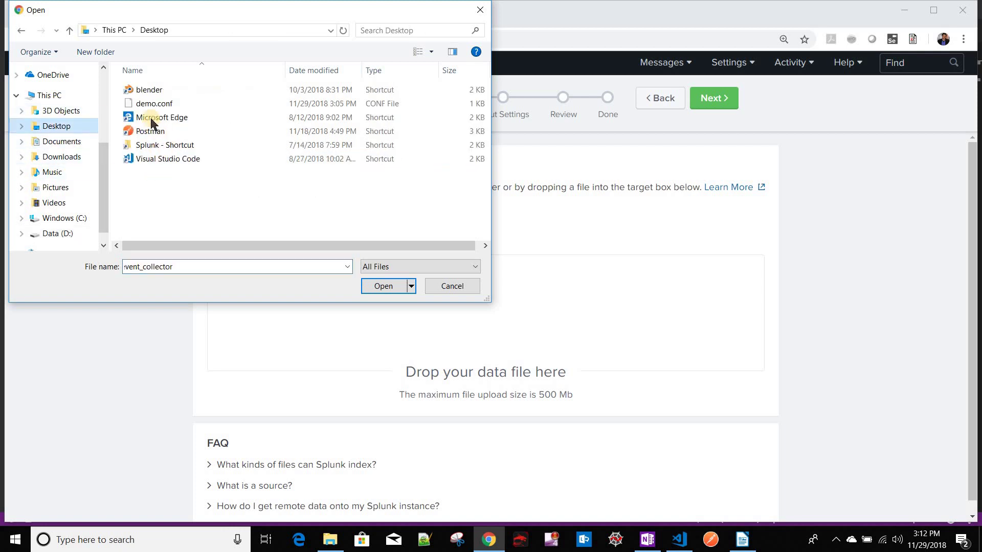
left_click(151, 105)
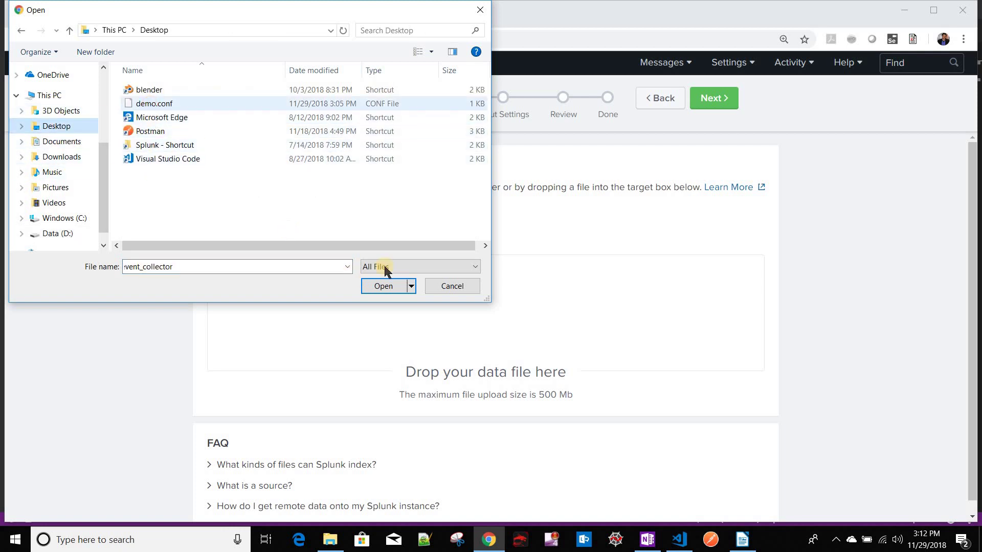
left_click(383, 286)
left_click(713, 98)
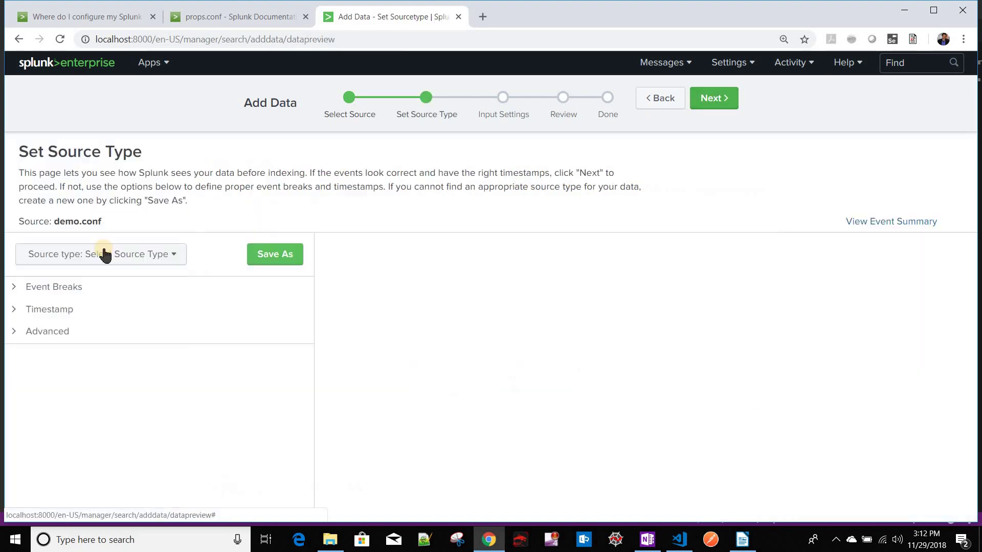
left_click(122, 255)
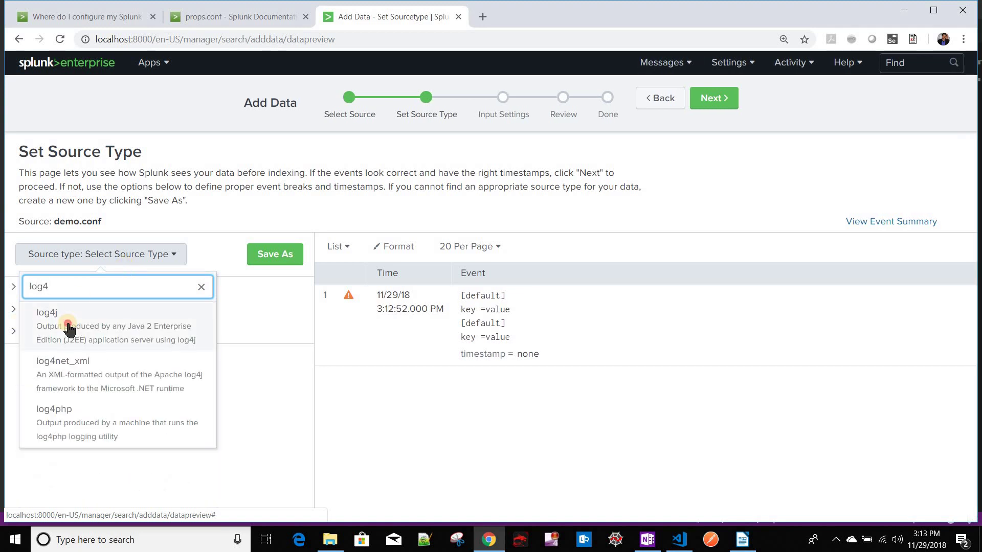
left_click(69, 330)
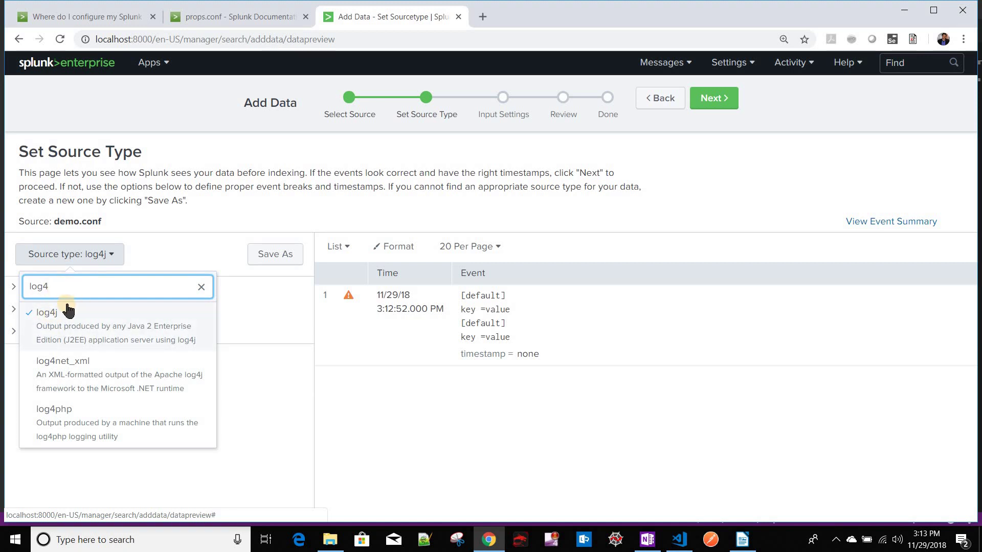
Step: Switch back to Visual Studio Code and compare the [log4j] stanza in props.conf with the [Sourcetype] header in demo.conf
left_click(675, 541)
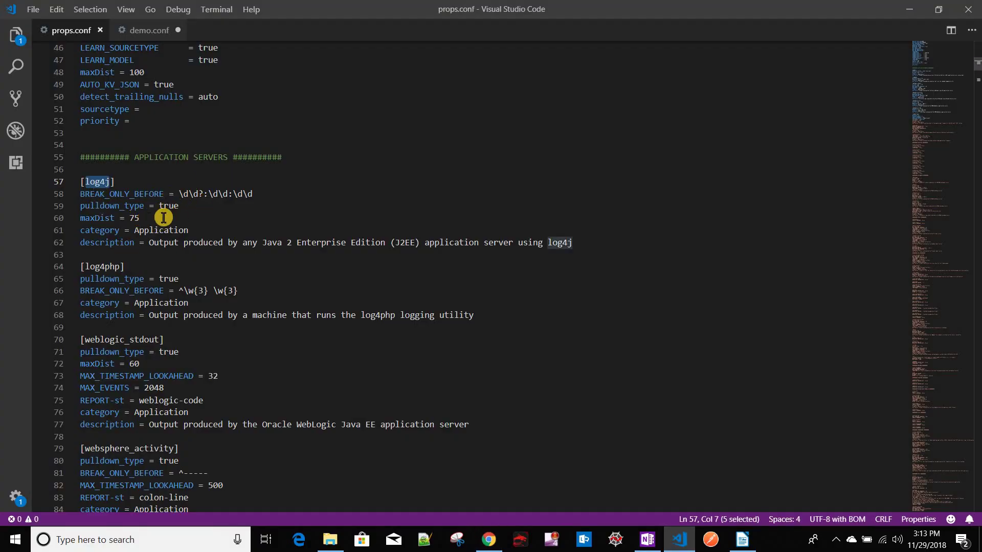
left_click(154, 35)
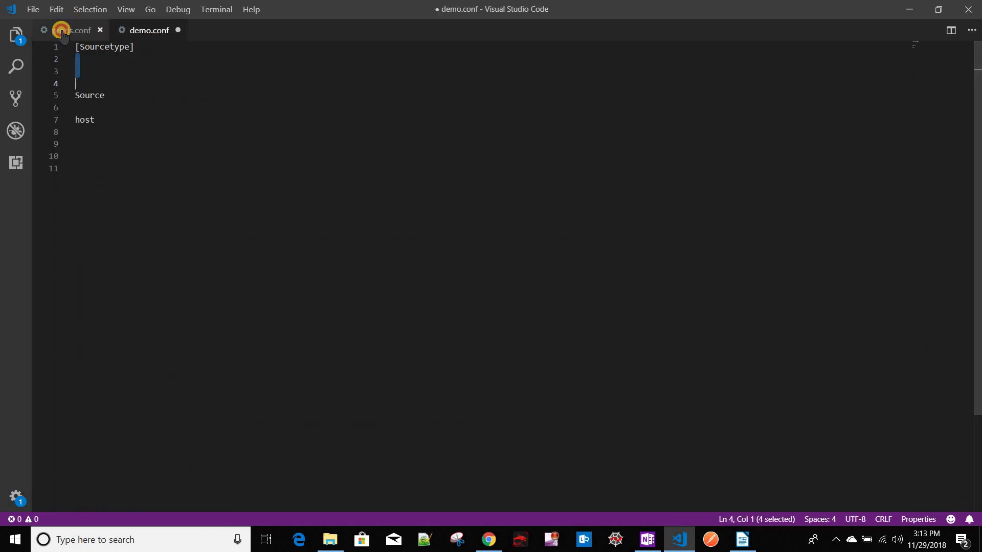
key("ctrl+Tab")
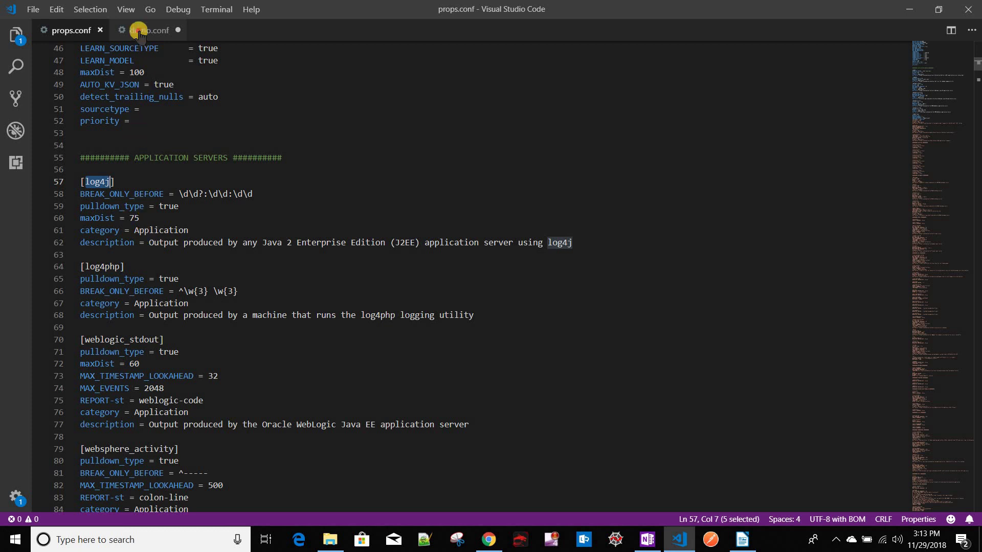
key("ctrl+Tab")
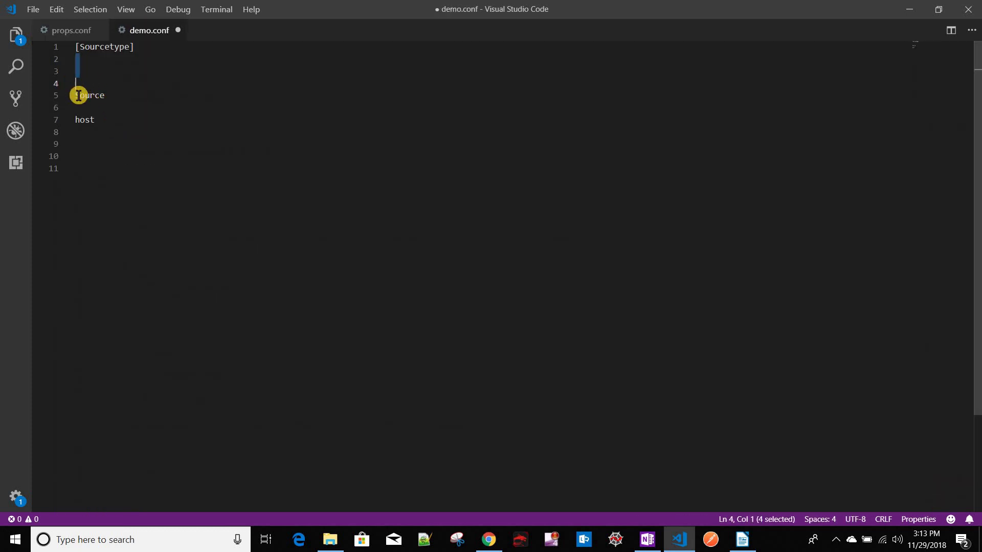
Step: Turn the Source line in demo.conf into the stanza header [Source :: <>]
key("Down")
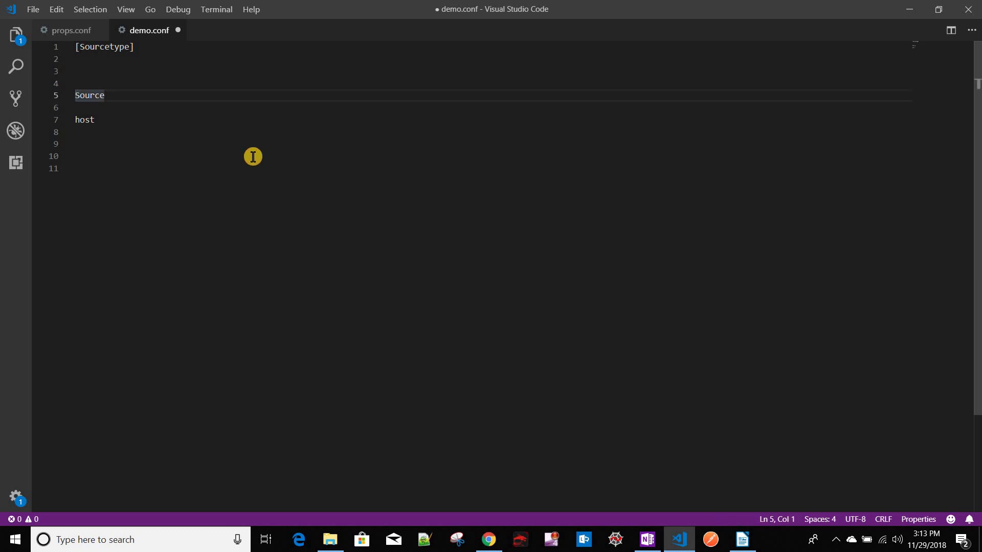
type("[")
key("End")
type("::")
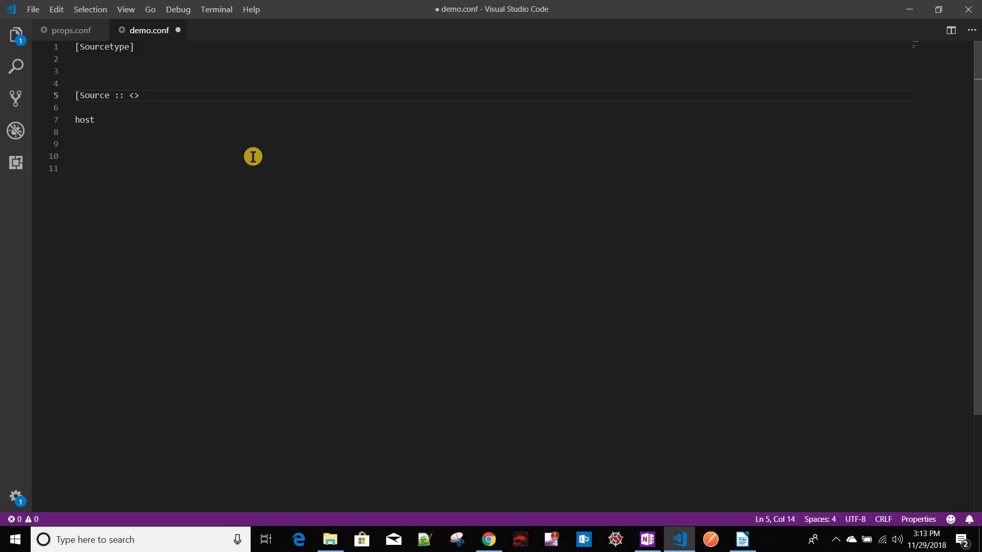
type("]")
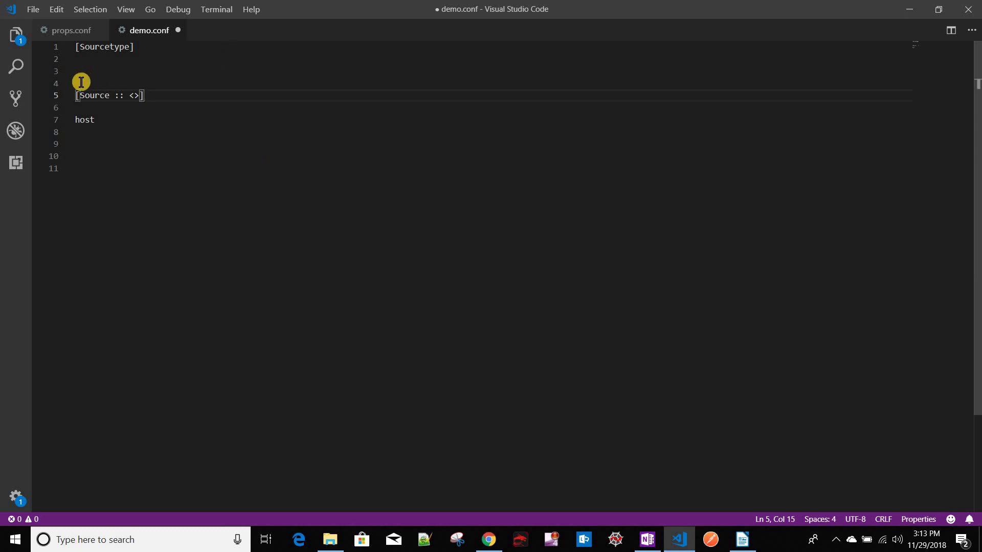
Step: Change the capital S in the [Source :: <>] stanza header to lowercase
key("Home")
key("Right")
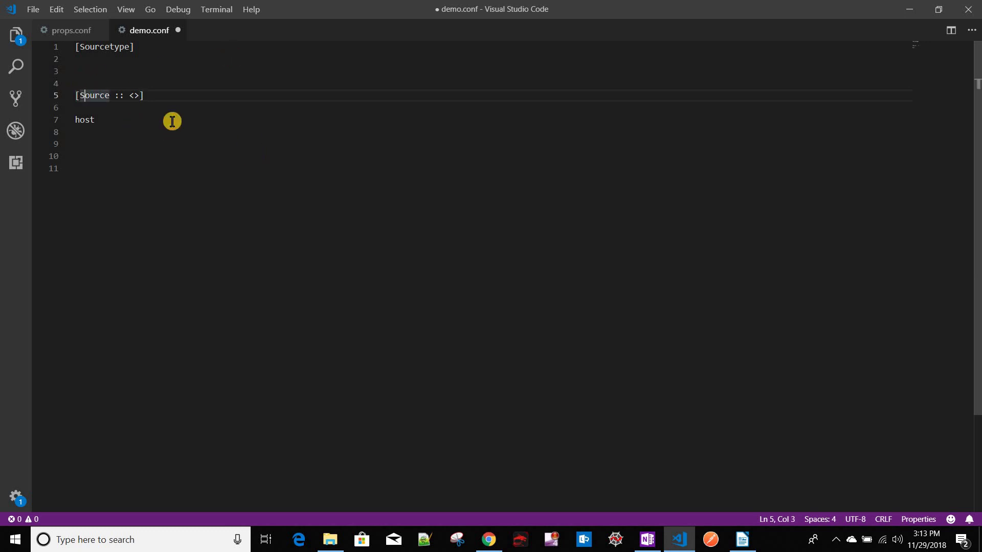
key("Delete")
type("s")
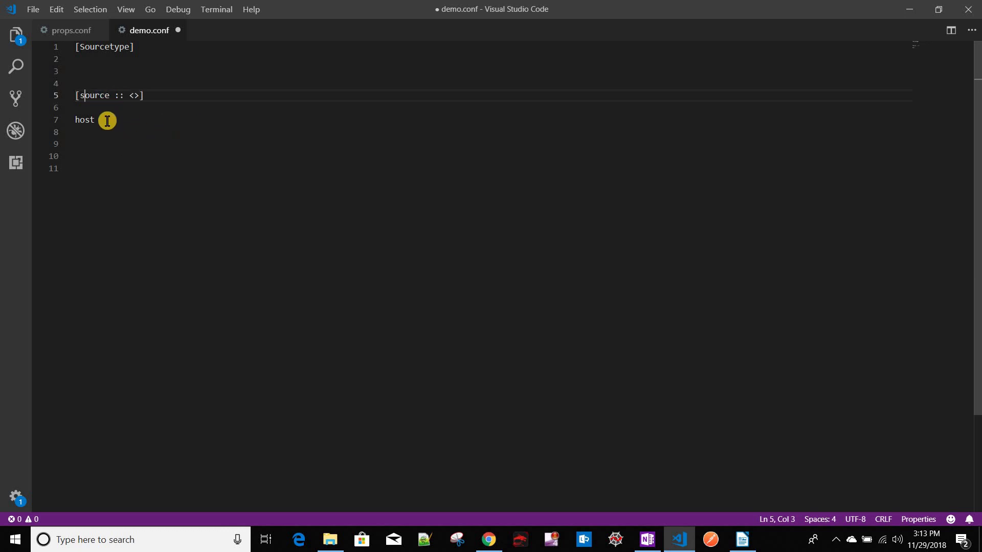
Step: Replace the plain host line with the stanza header [host :: <>], built from a copy of [source :: <>]
left_click(75, 95)
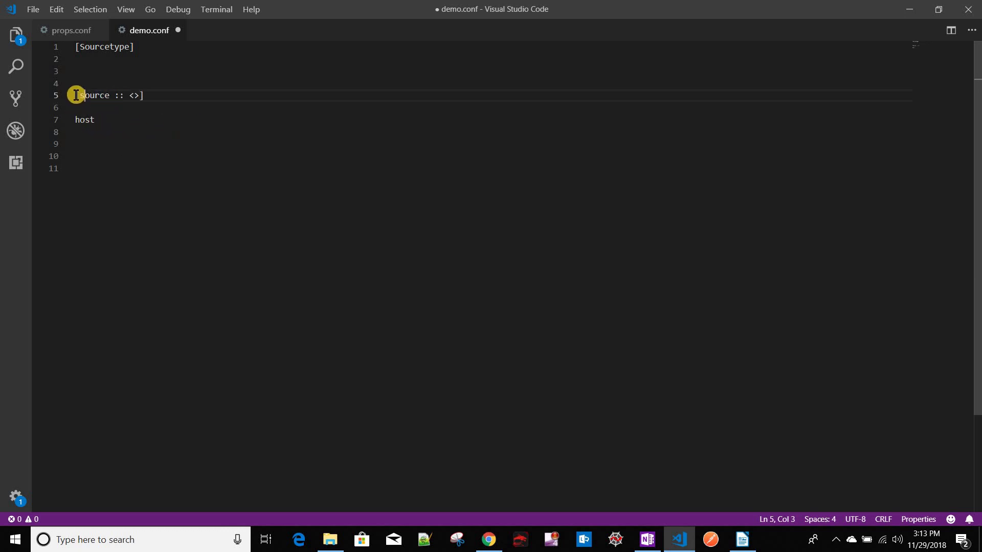
left_click(182, 97, "shift")
key("ctrl+c")
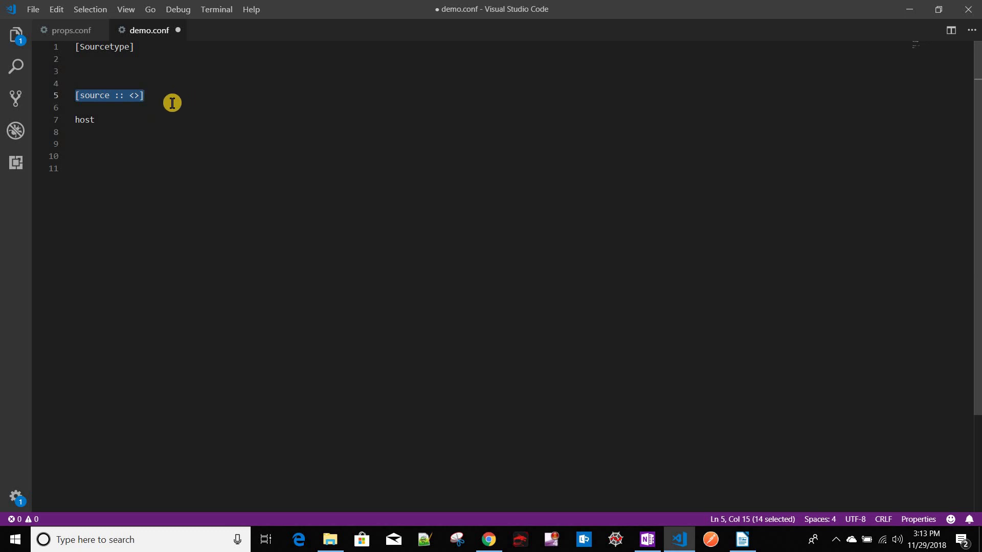
key("Down")
key("Return")
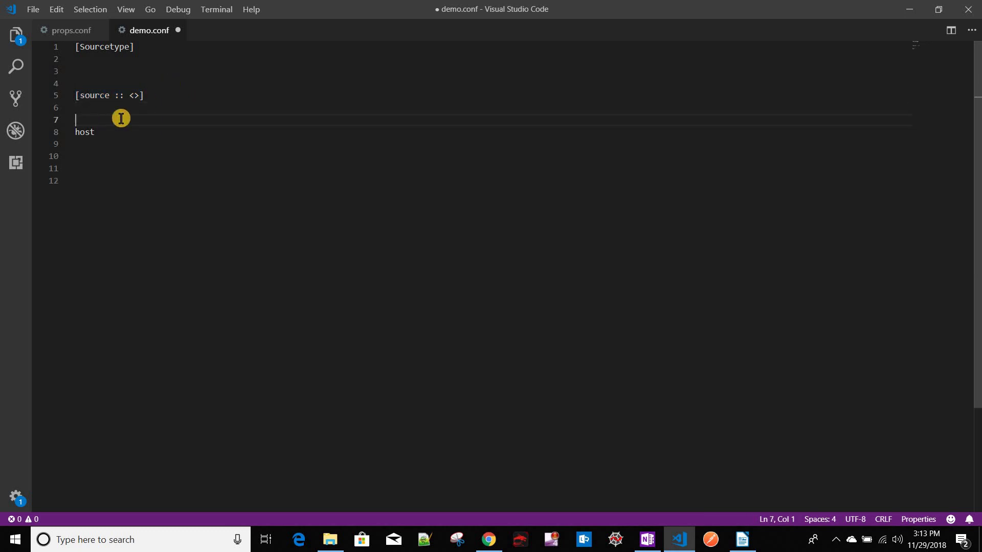
key("ctrl+v")
double_click(84, 132)
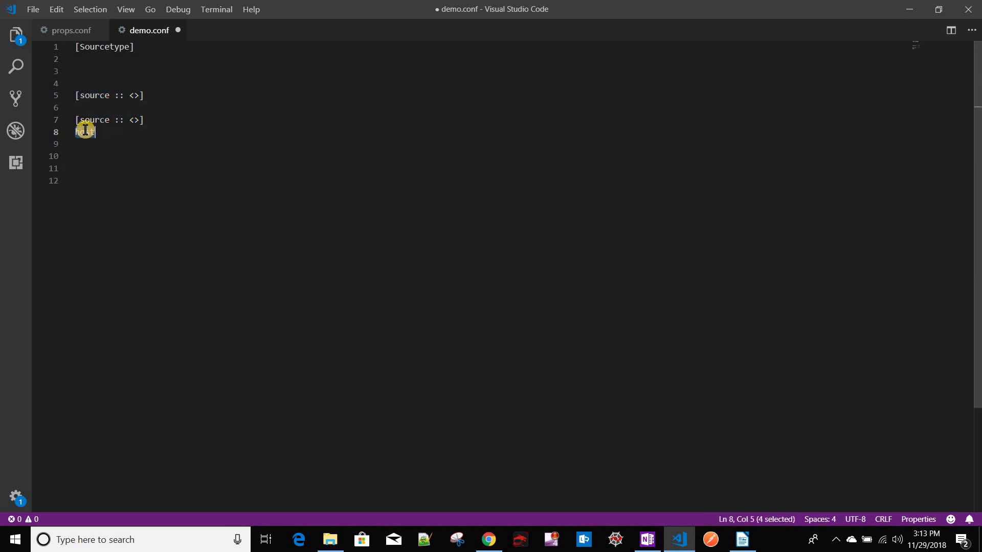
key("BackSpace")
double_click(93, 121)
type("host")
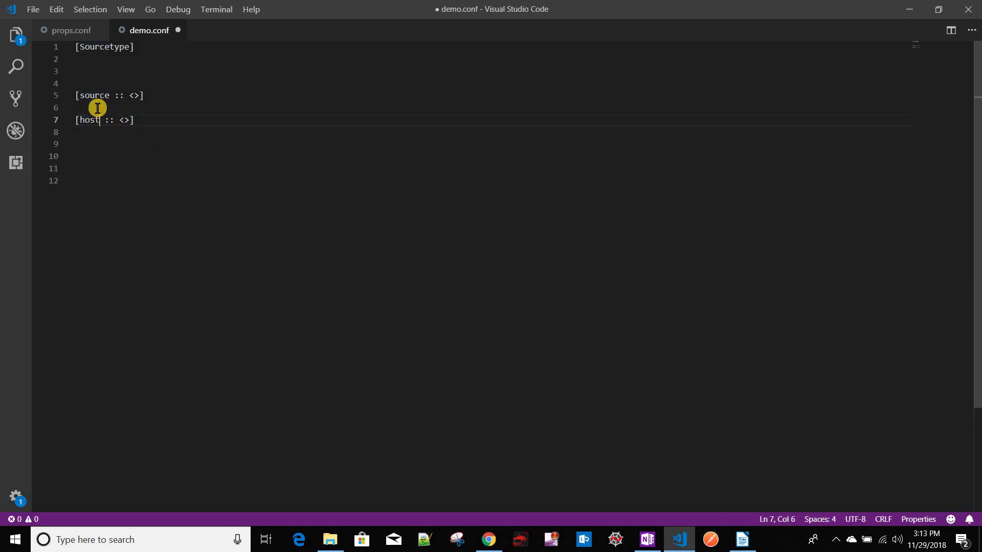
Step: Remove two of the blank lines between the [Sourcetype] and [source :: <>] headers
left_click(96, 67)
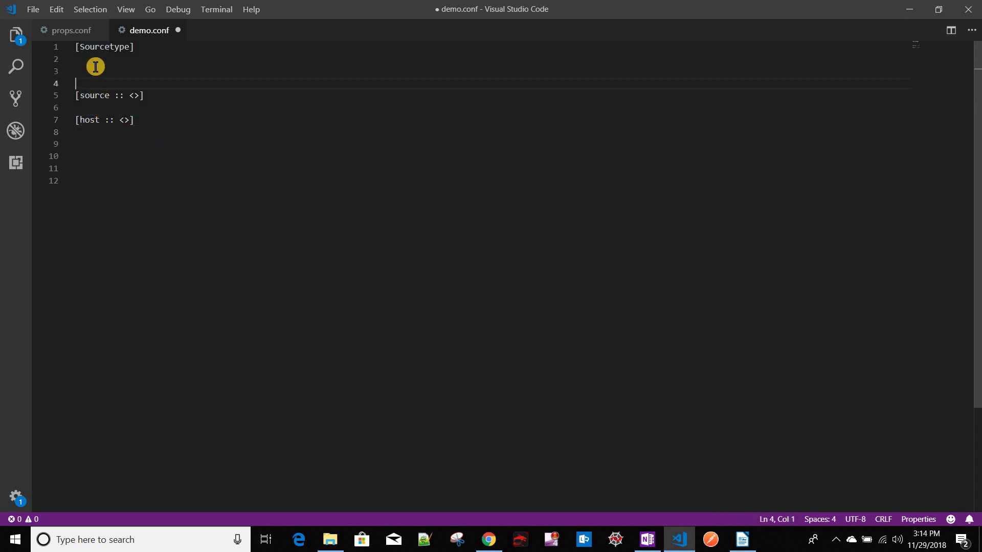
key("BackSpace")
key("BackSpace")
Step: Add the stanza header [rule :: <>] below the host header, separated by one blank line
left_click(175, 100)
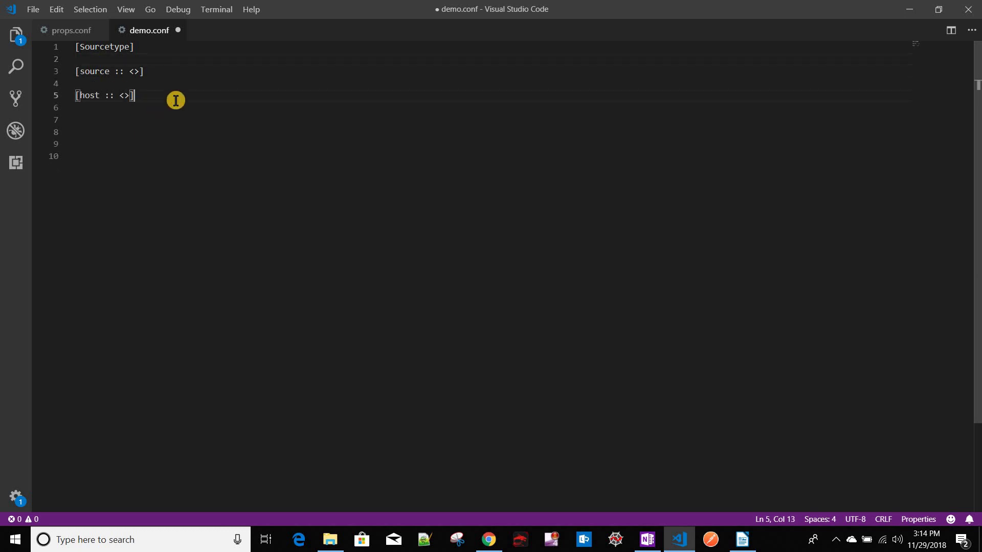
key("Return")
key("Return")
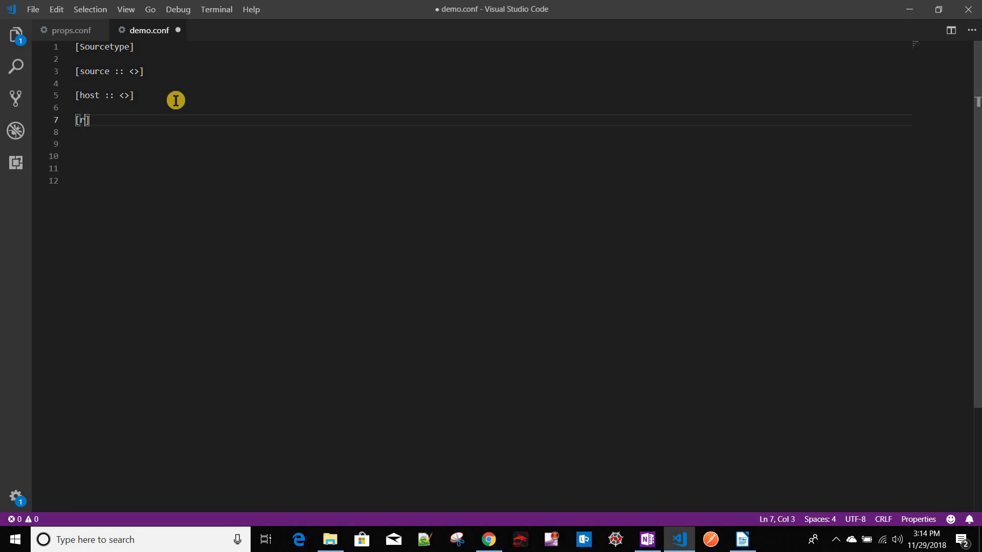
type("[rule :: <>")
left_click_drag(75, 47, 226, 138)
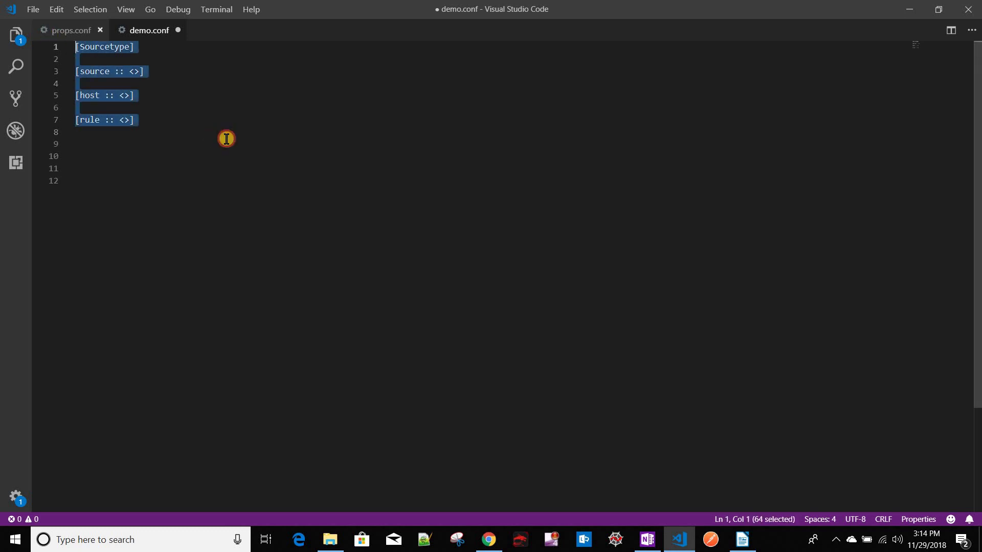
left_click(165, 127)
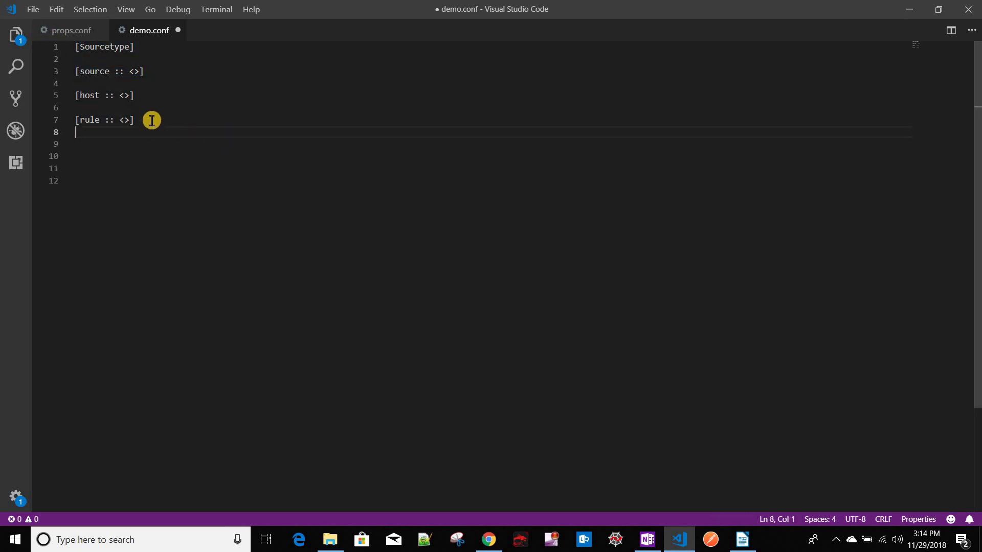
left_click_drag(151, 121, 46, 47)
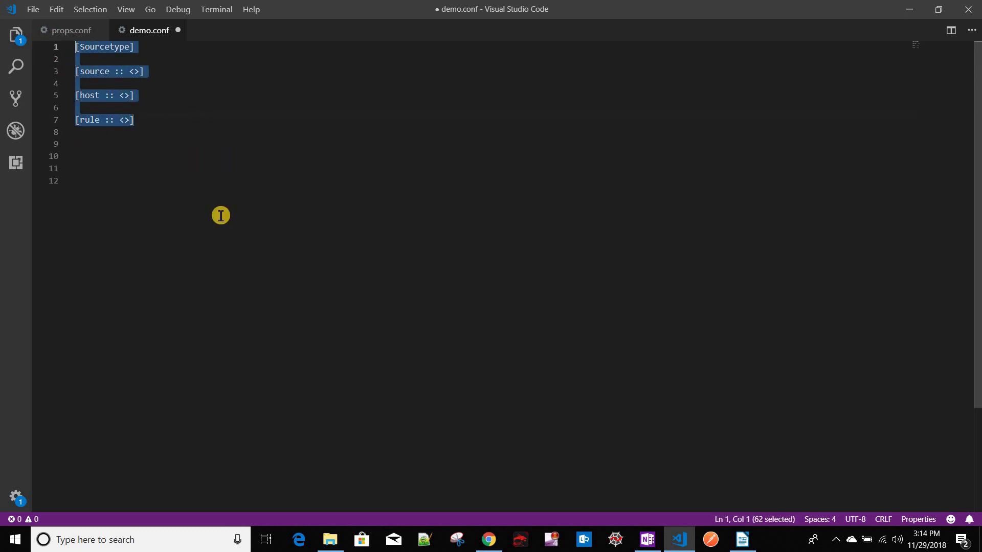
left_click(162, 143)
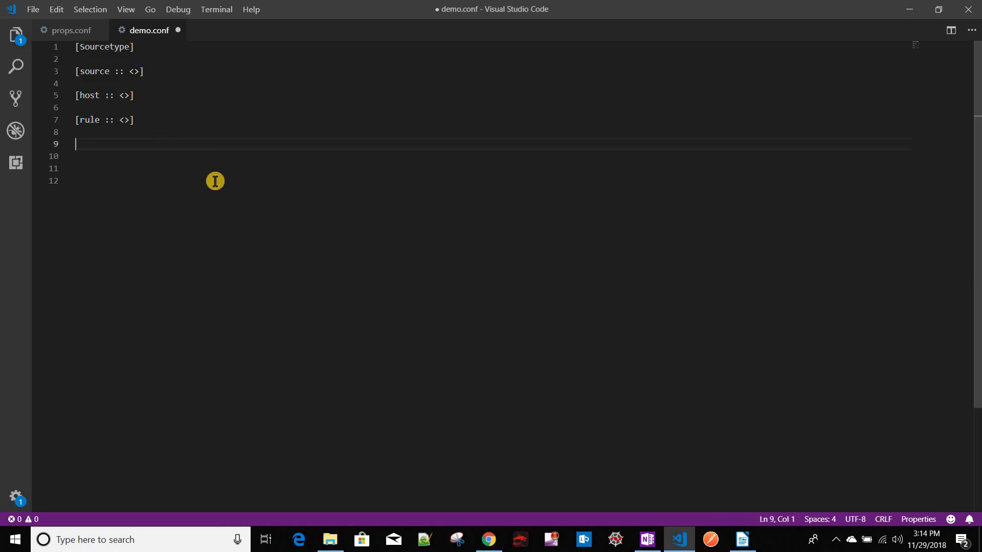
Step: Fill the angle brackets of the source stanza header with regex so it reads [source :: <regex>]
left_click(200, 77)
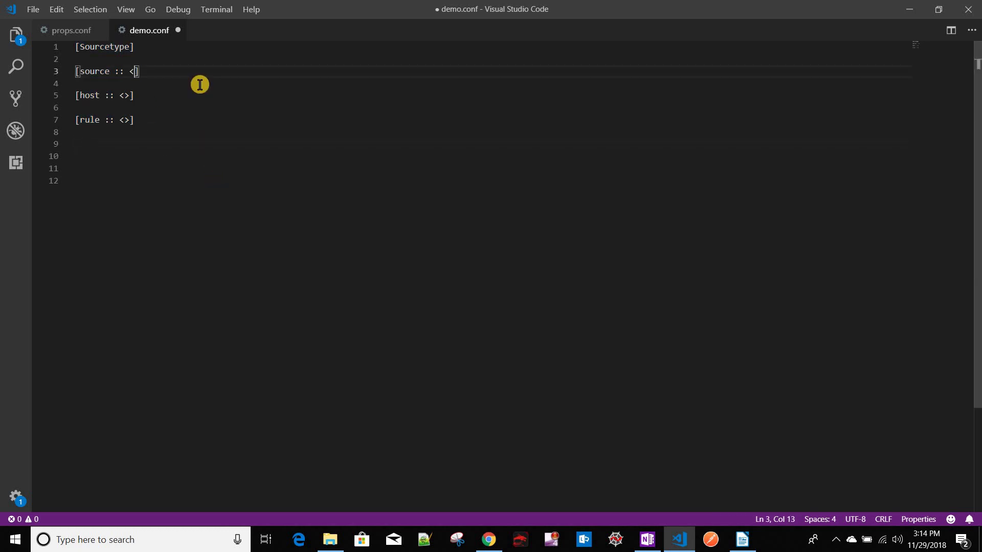
key("Up")
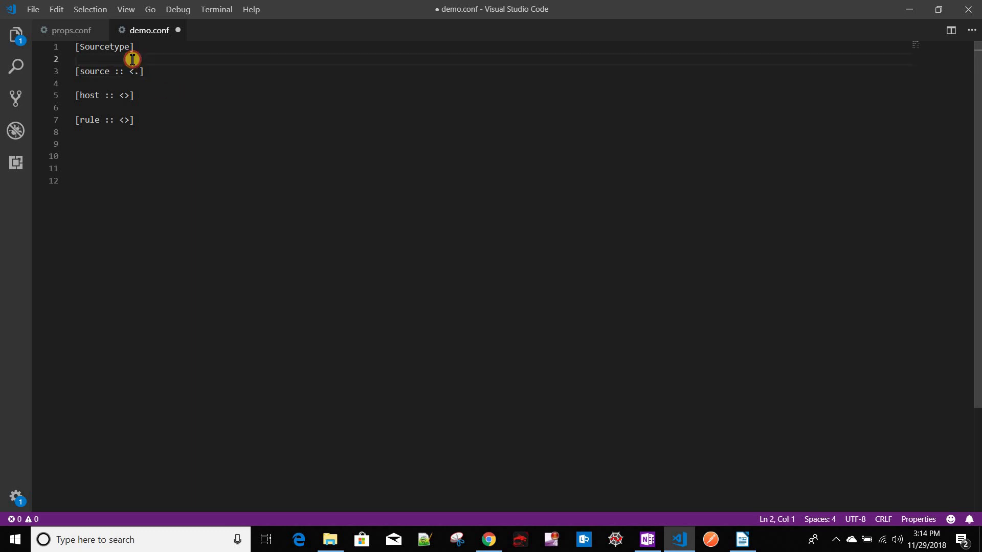
key("Down")
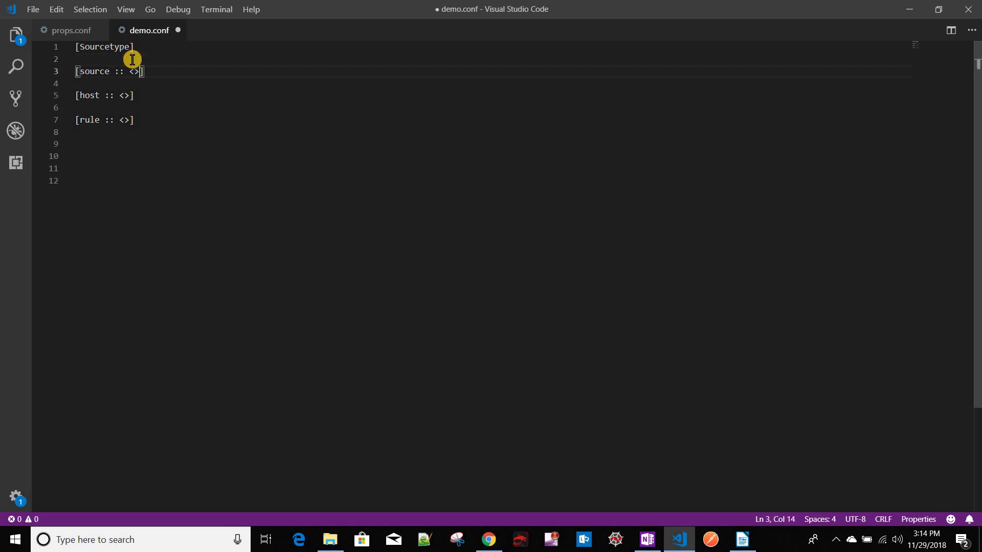
key("Left")
type("rege")
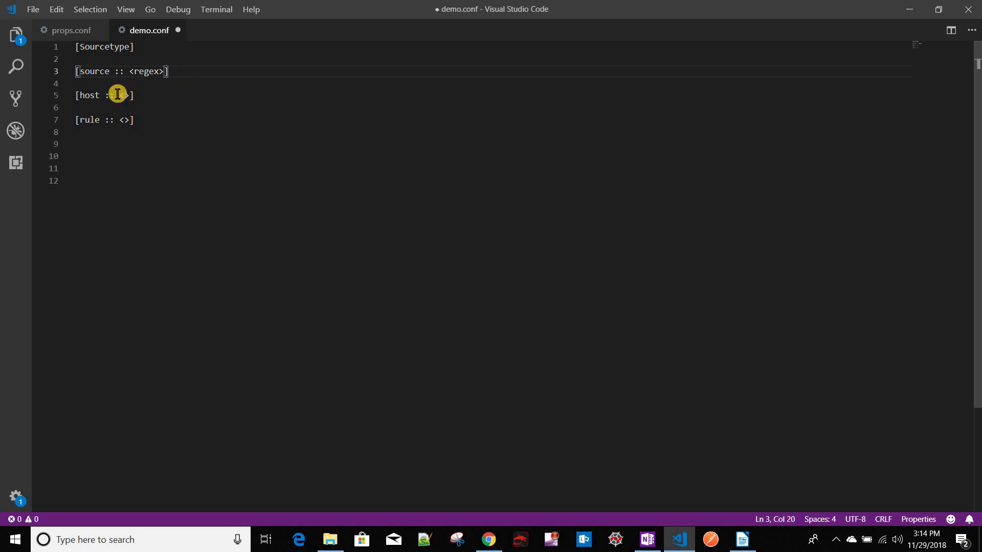
Step: Fill the angle brackets of the host stanza header with regex so it reads [host :: <regex>]
key("Down")
key("Down")
key("Left")
key("Left")
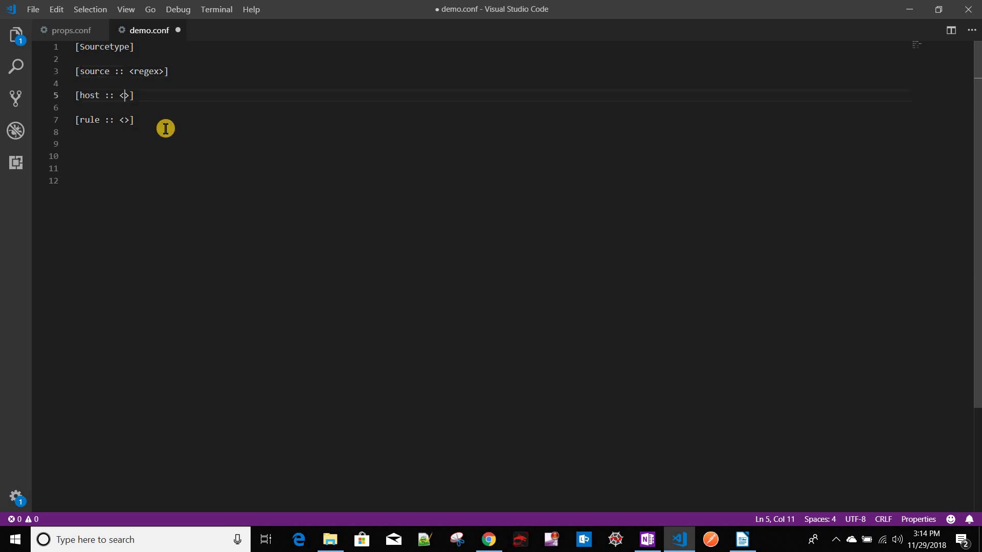
type("regex")
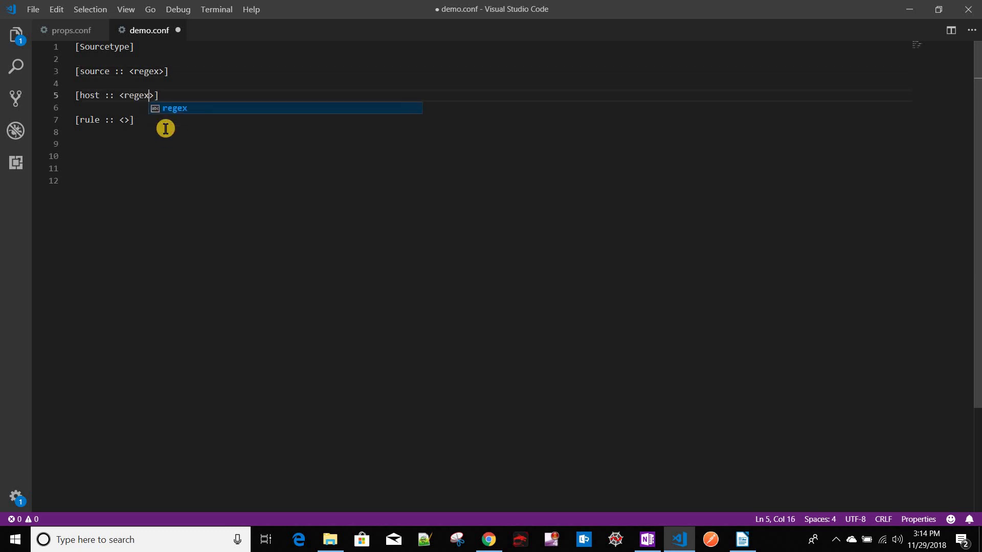
key("Right")
key("Right")
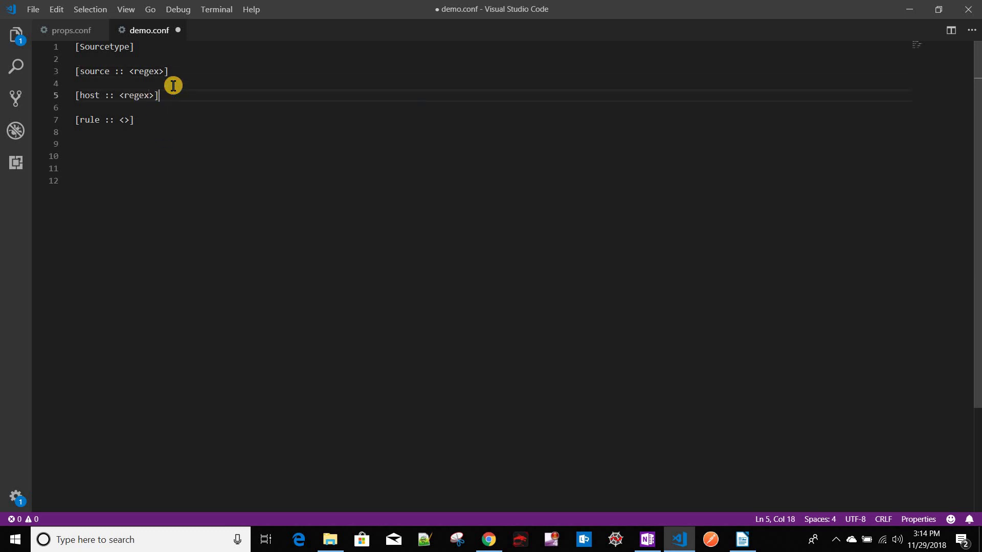
Step: Add a dashed separator line below the rule header and paste a copy of [source :: <regex>] four lines beneath it
left_click(175, 127)
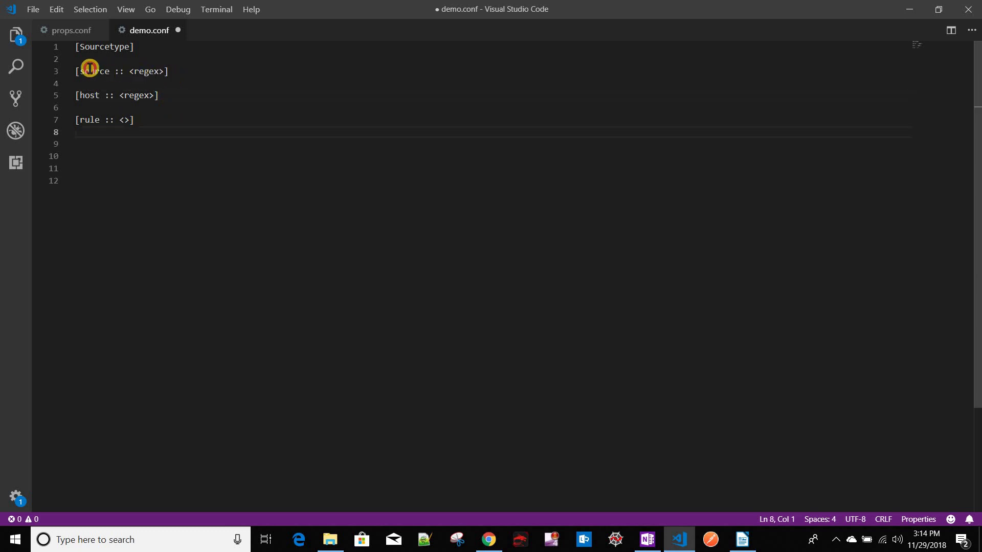
left_click_drag(169, 71, 76, 71)
key("ctrl+c")
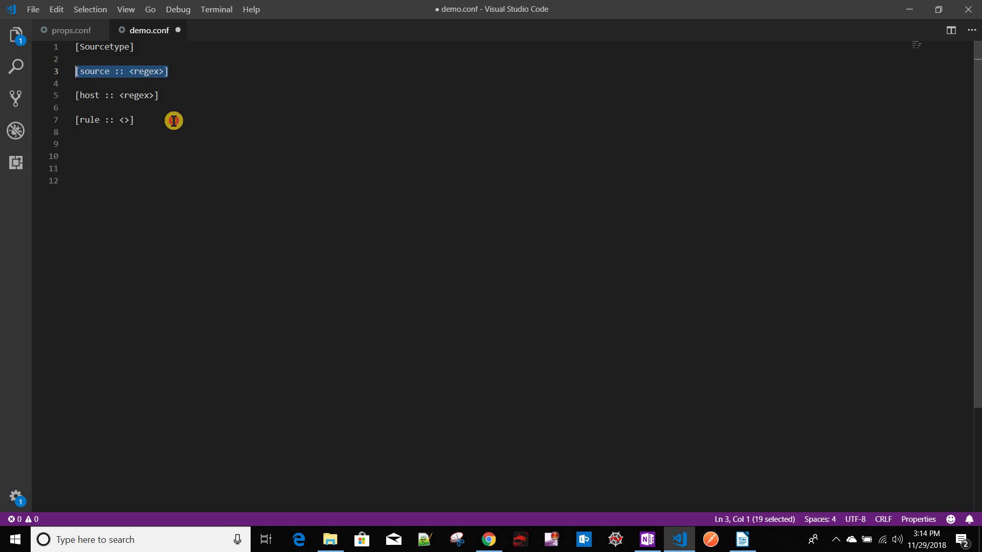
left_click(174, 120)
key("Return")
key("Return")
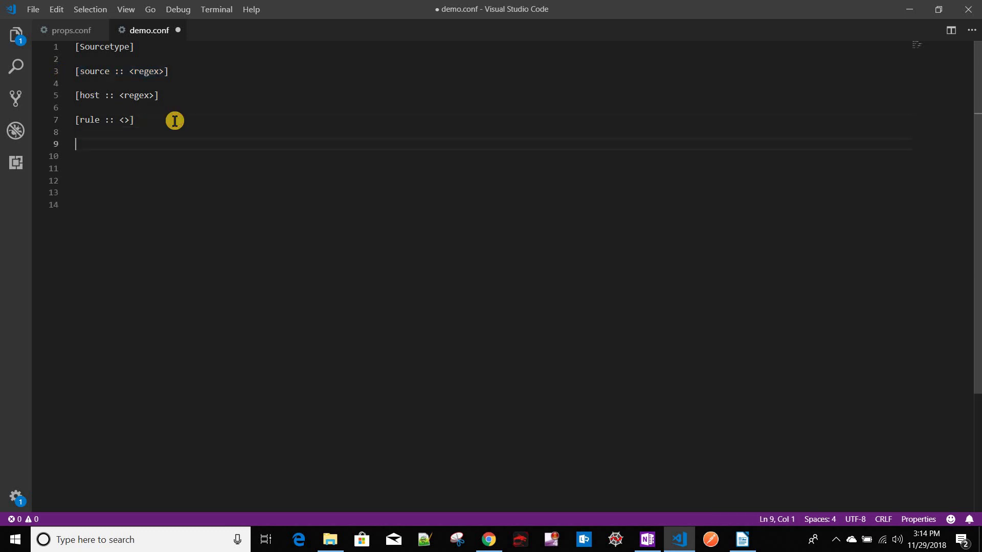
type("-----------------")
key("Return")
key("Return")
key("Return")
key("Return")
key("ctrl+v")
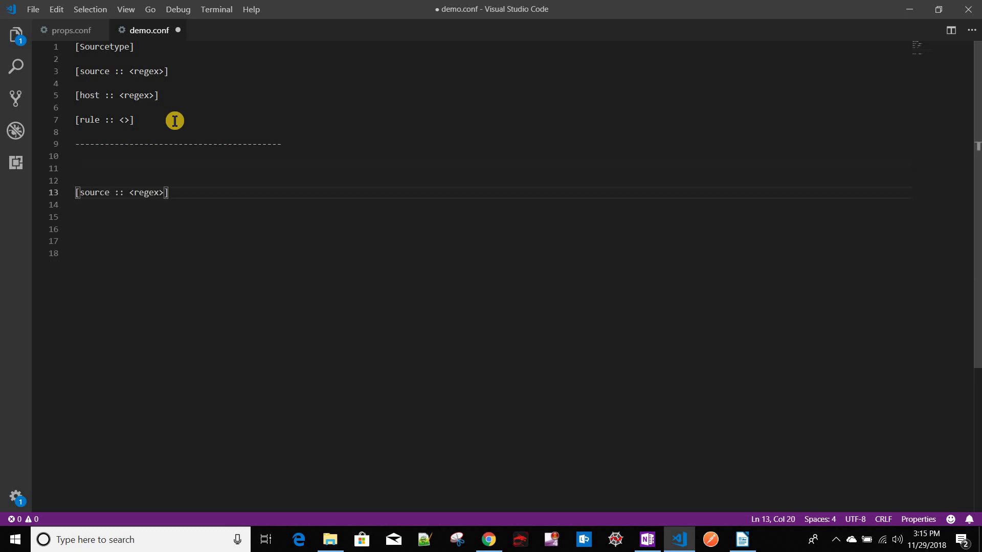
Step: Paste a second copy of [source :: <regex>] three lines below the first copy
key("Return")
key("Return")
key("Return")
key("ctrl+v")
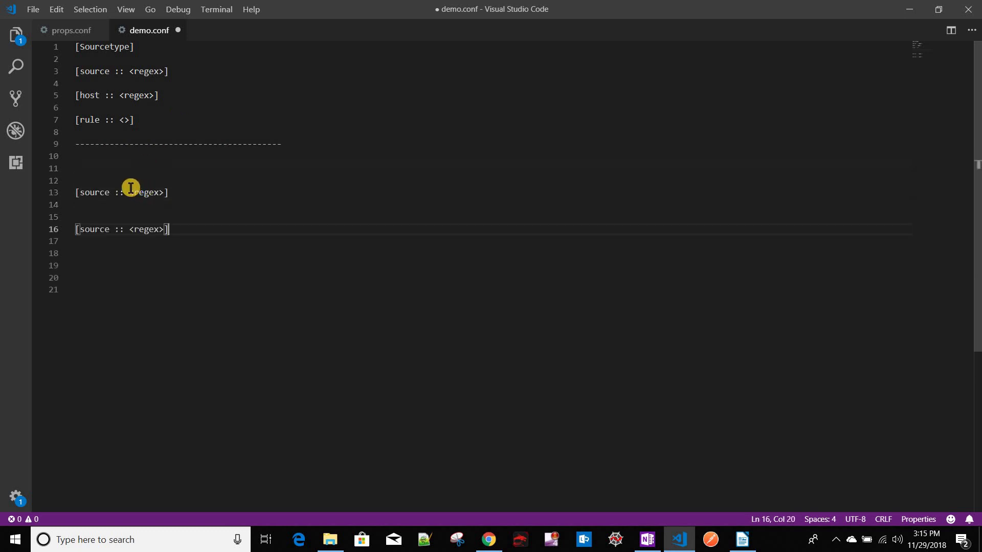
Step: Replace <regex> with ....a..... in the first copied source header and with ......z.... in the second
double_click(161, 193)
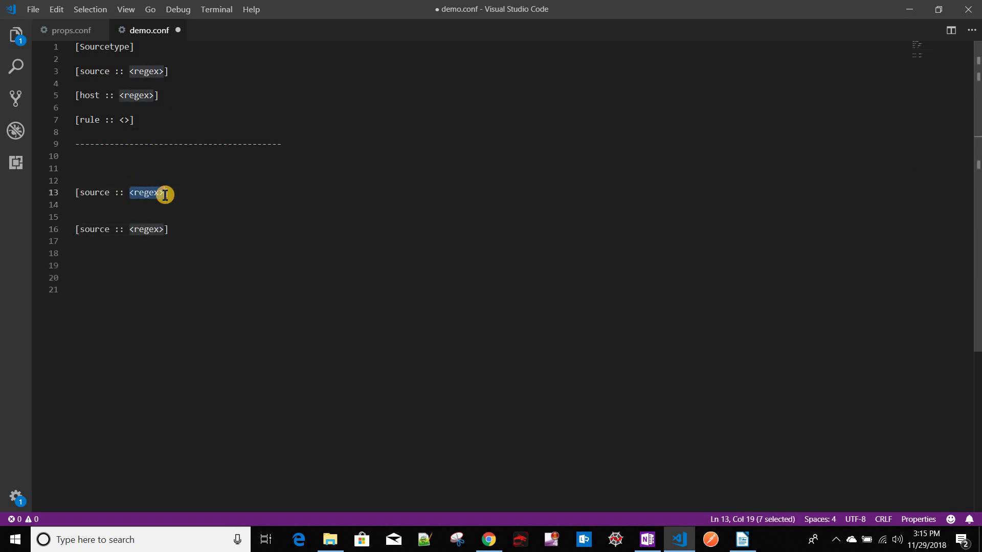
type("....a.....")
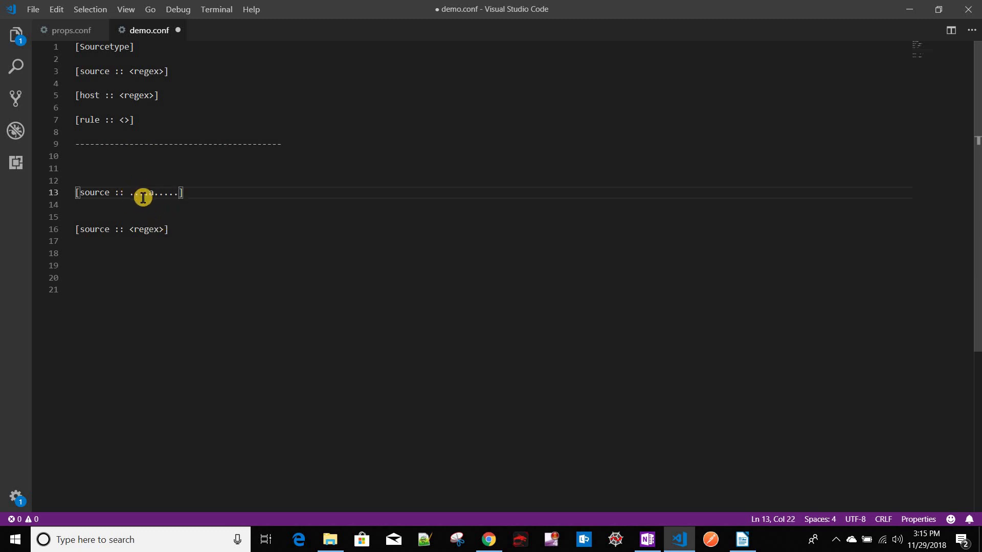
left_click_drag(129, 229, 171, 241)
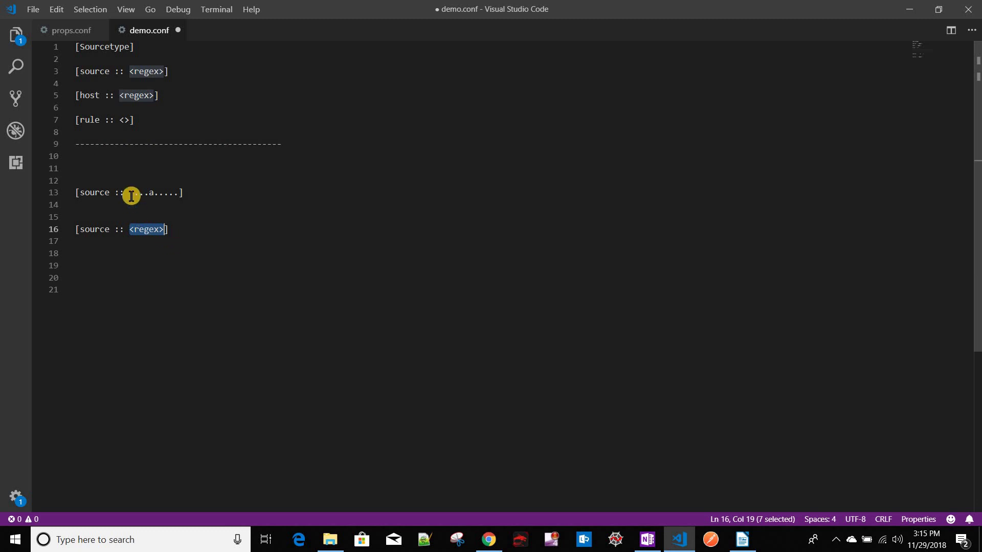
left_click_drag(130, 193, 174, 193)
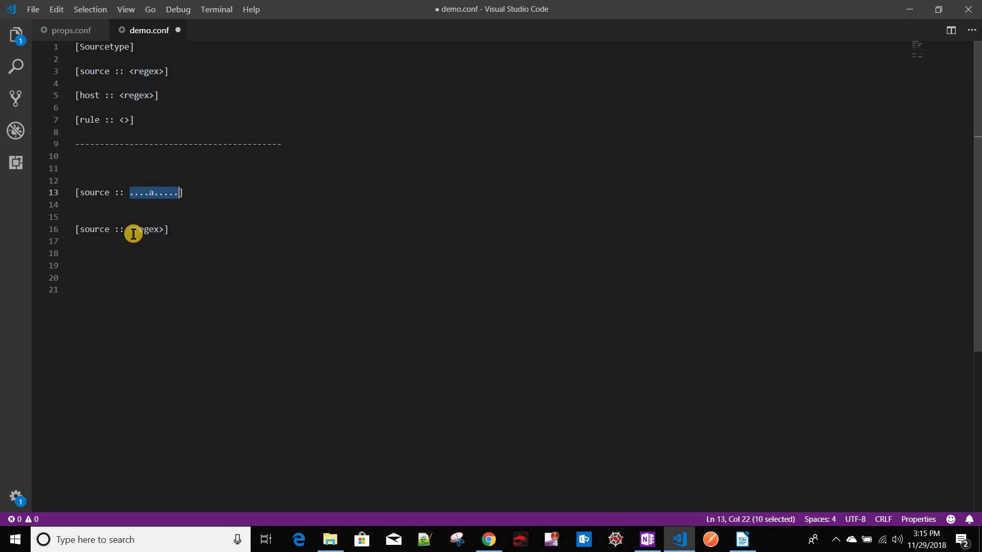
key("shift+Right")
left_click_drag(130, 230, 165, 230)
type("....")
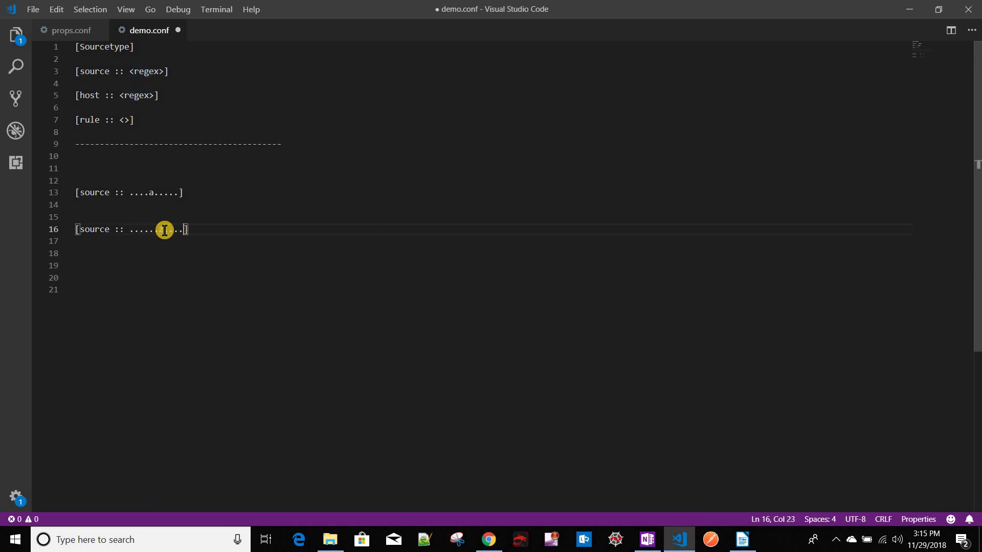
Step: Add key1 = val1 beneath the ....a..... source header and key1 = val2 beneath the ......z.... source header
left_click(215, 186)
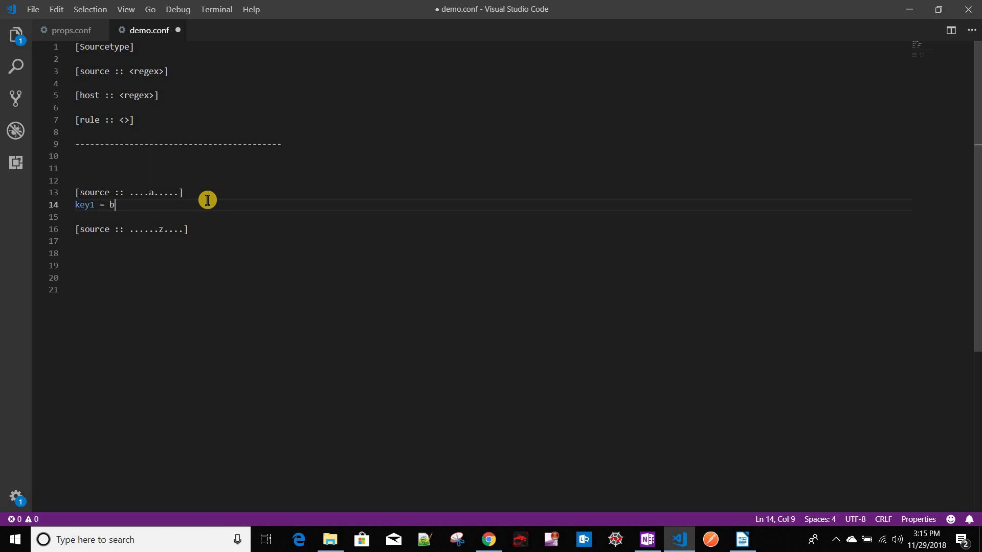
type("al1")
left_click(200, 233)
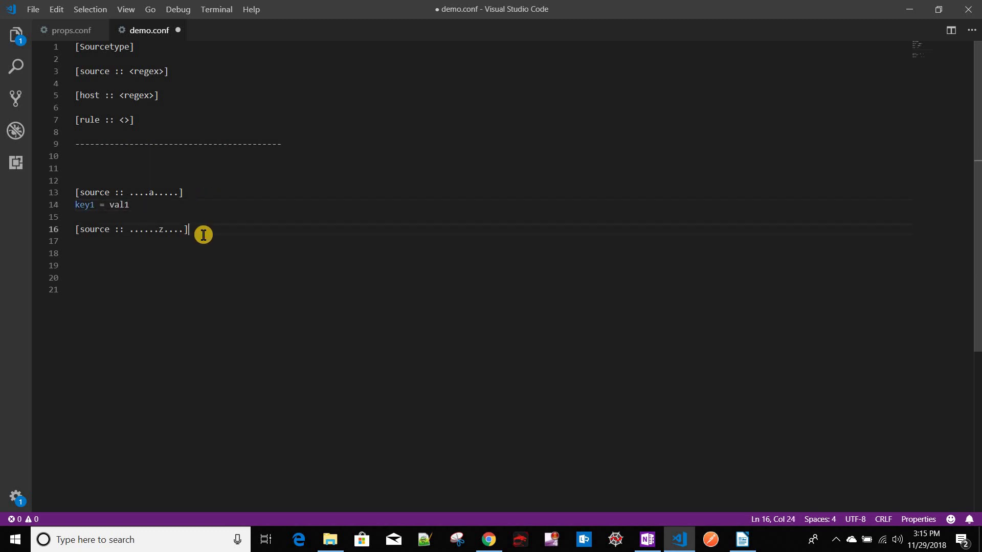
key("Return")
type("k")
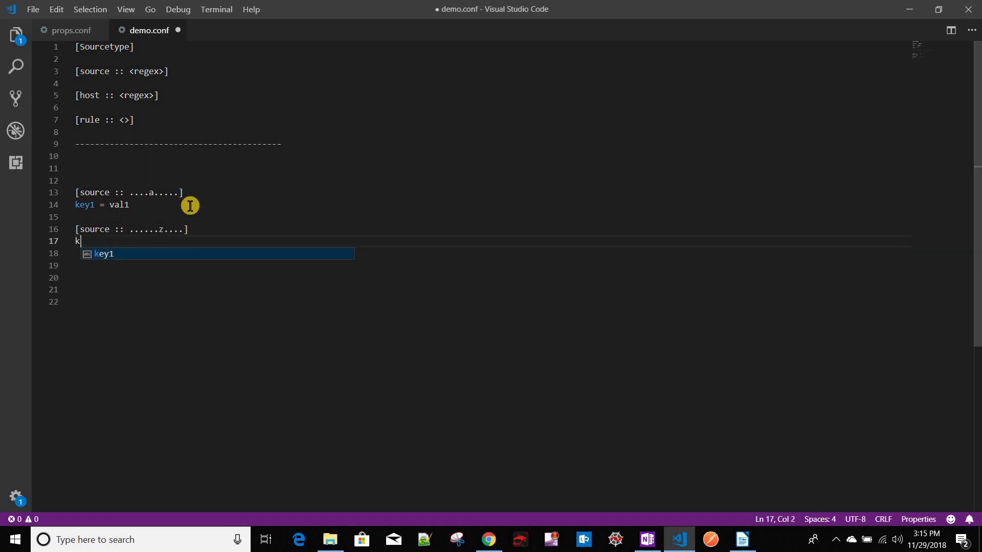
type("ey1 =")
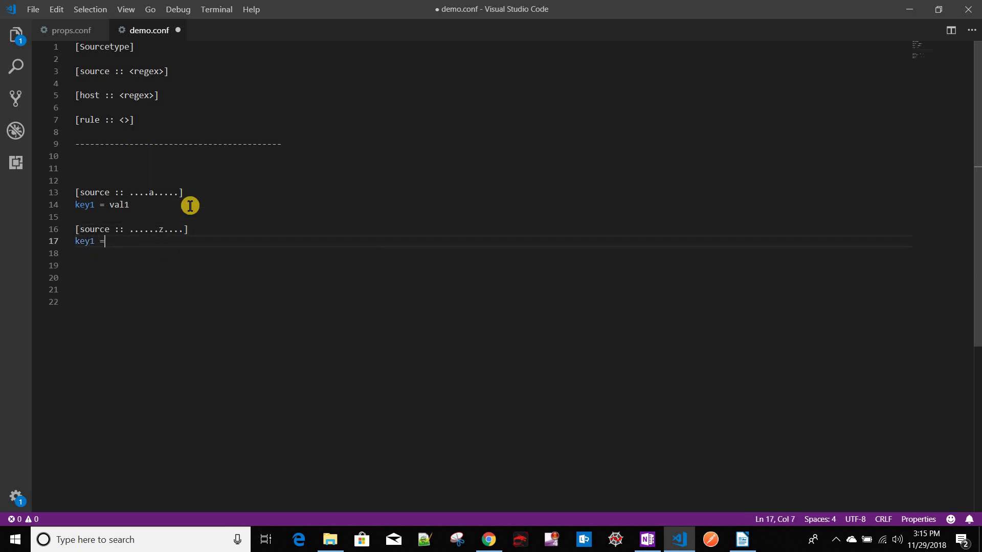
type(" val2")
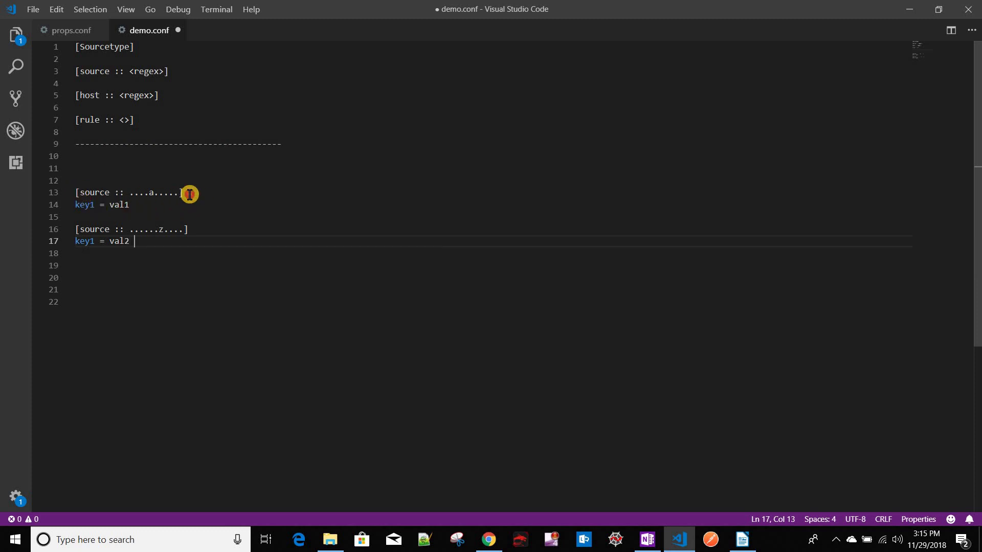
Step: Compare the key1 entries of the two source stanzas, along with the first stanza's source pattern and value
key("Up")
key("Up")
key("Up")
key("Up")
key("End")
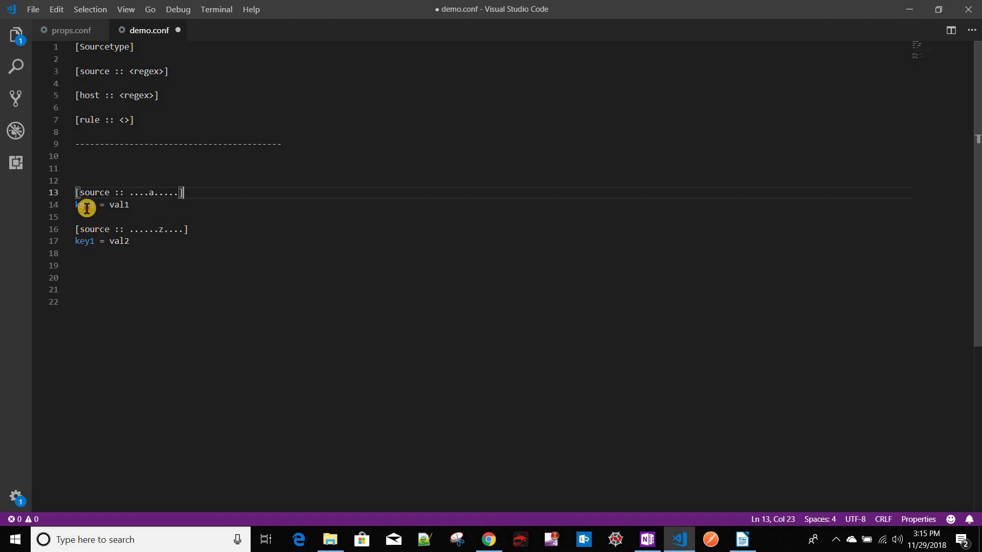
key("Down")
key("Home")
key("ctrl+shift+Right")
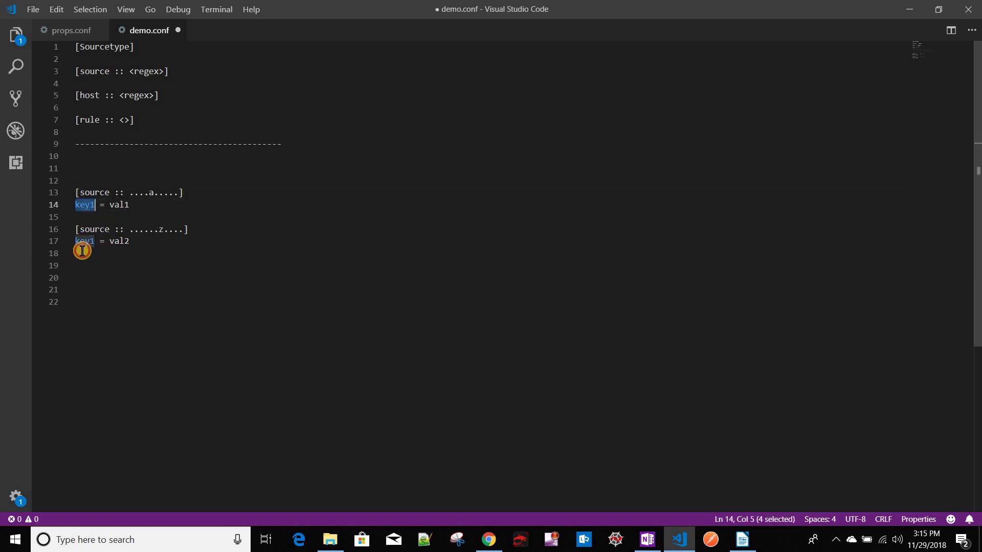
left_click(82, 250)
double_click(91, 240)
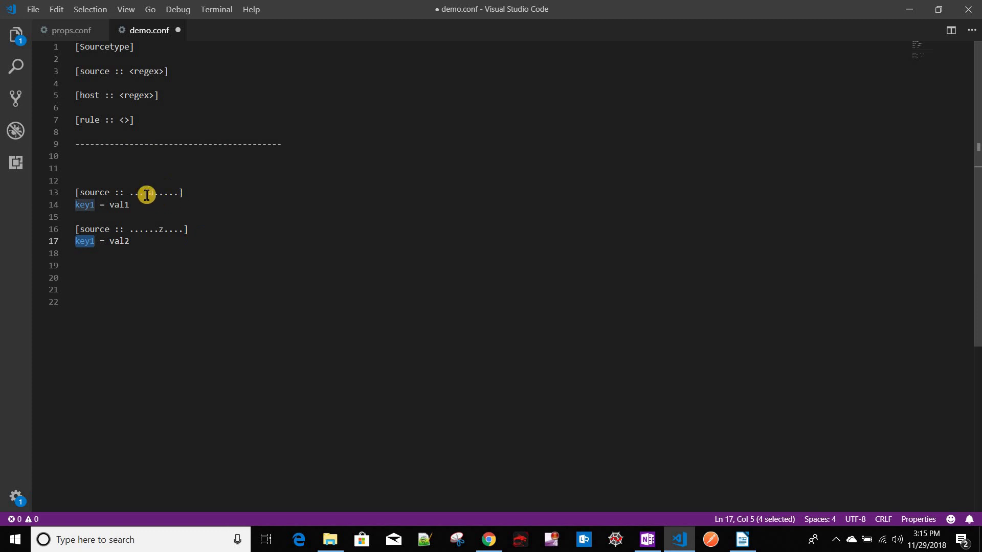
left_click_drag(132, 194, 176, 195)
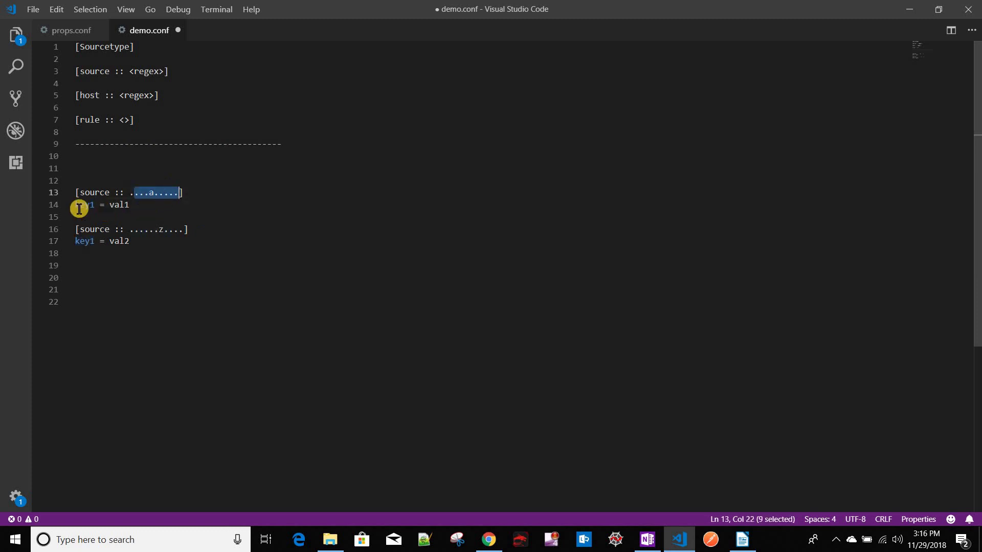
double_click(121, 204)
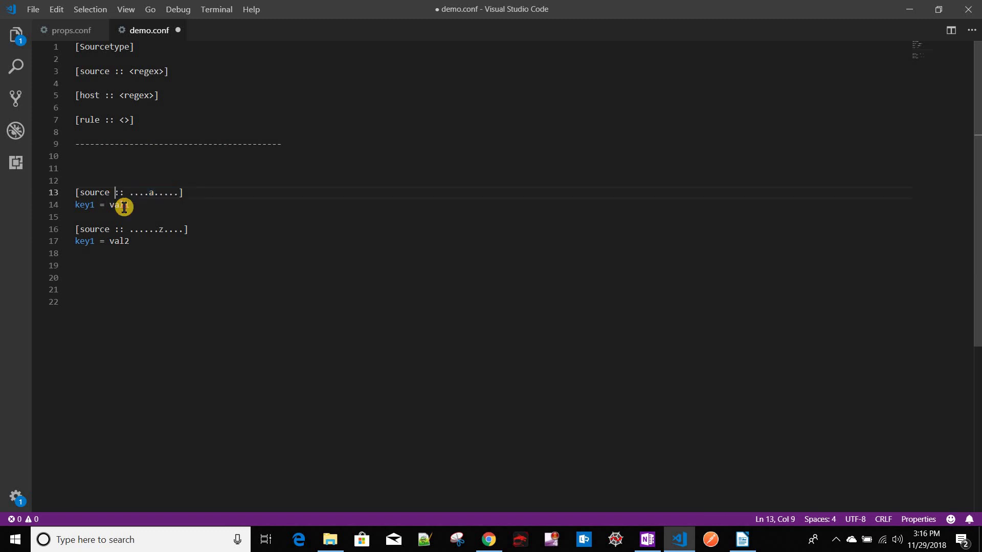
Step: Add the line priority = 3 below key1 = val1 in the first source stanza
left_click(160, 207)
key("Return")
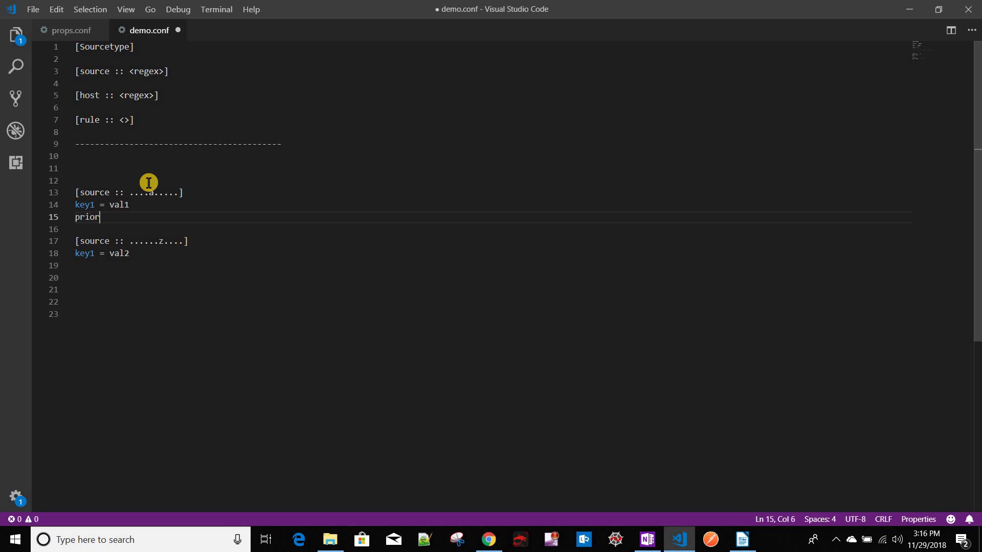
type("priority = 3")
Step: Copy the priority line below key1 = val2 in the second source stanza and set its value to 5
left_click(60, 219, "shift")
key("ctrl+c")
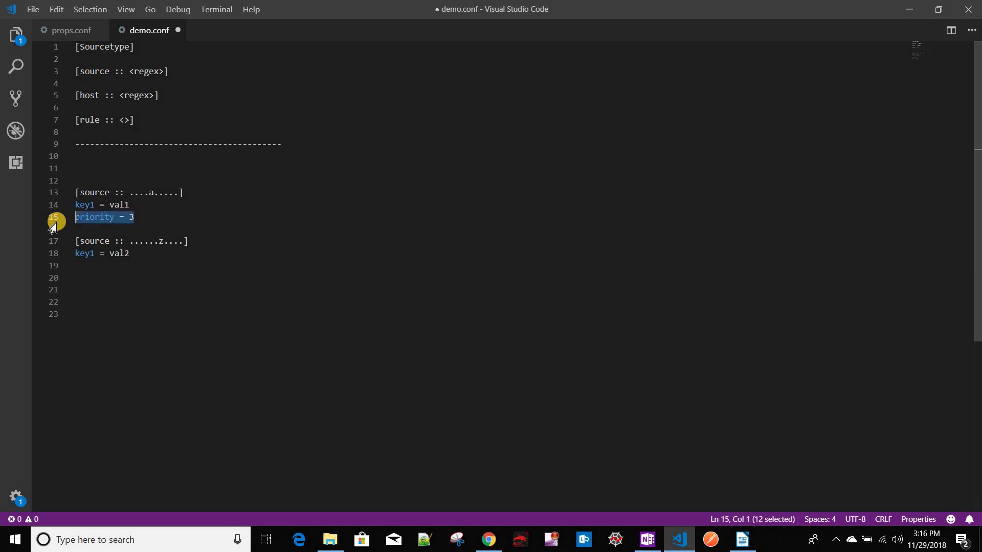
left_click(134, 259)
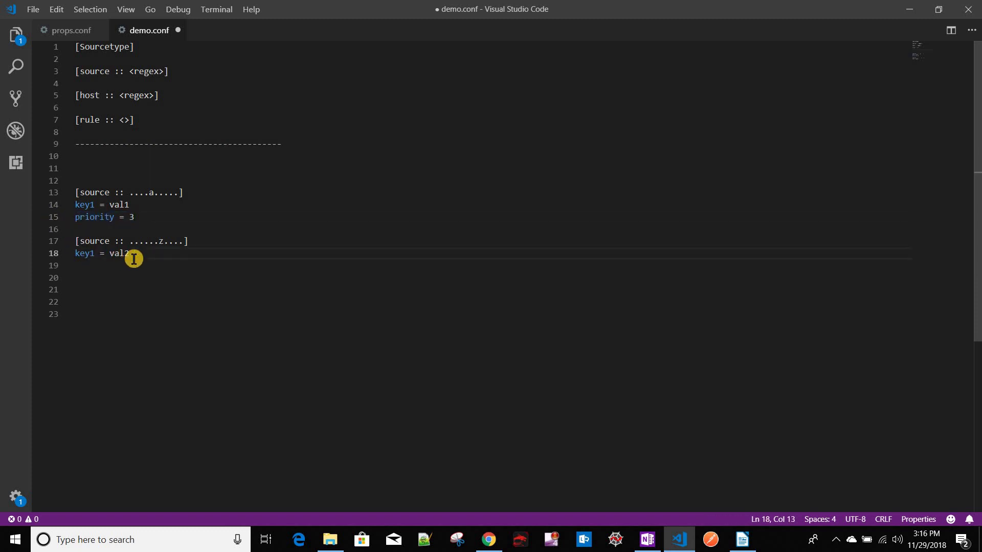
key("Return")
key("ctrl+v")
type("5")
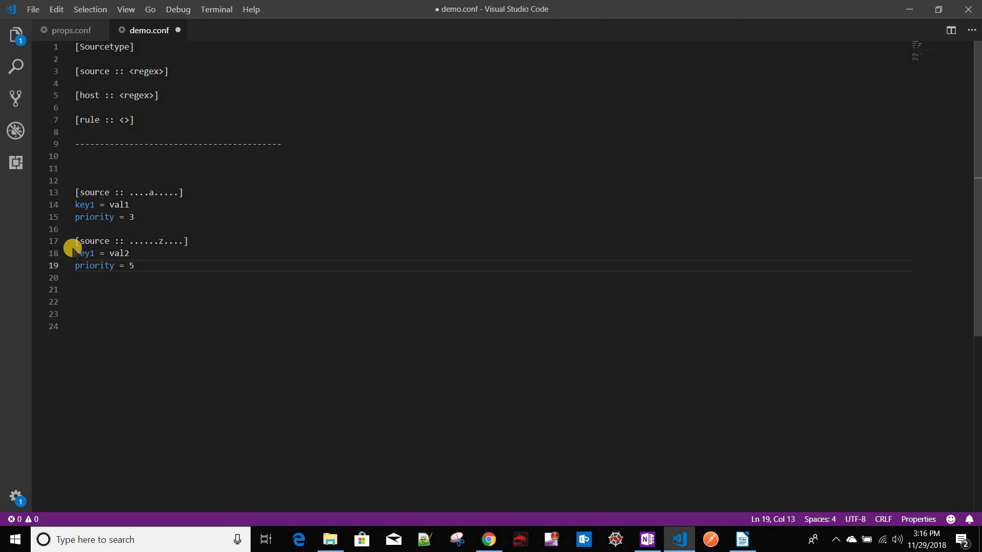
Step: Examine the key1 value and the priority line of the second source stanza
double_click(118, 253)
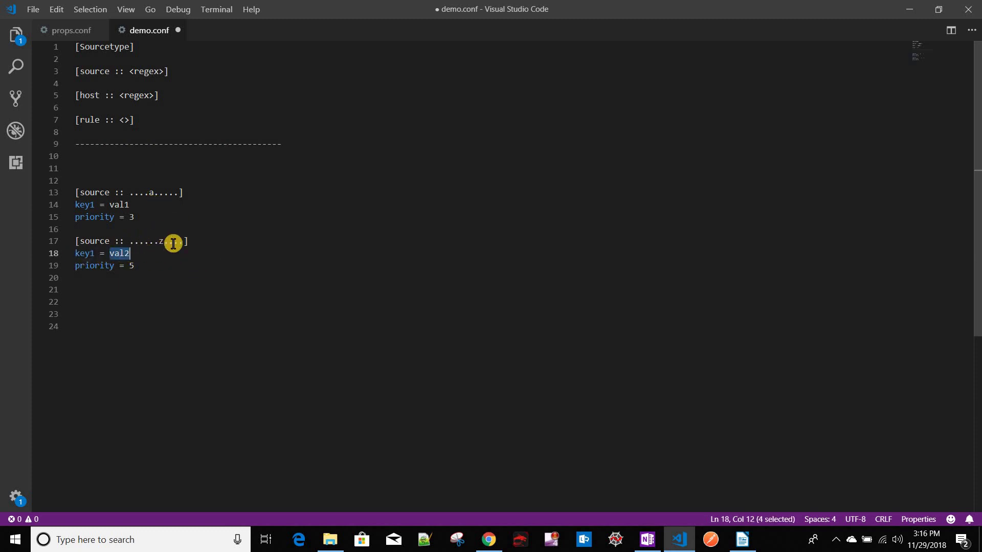
double_click(89, 270)
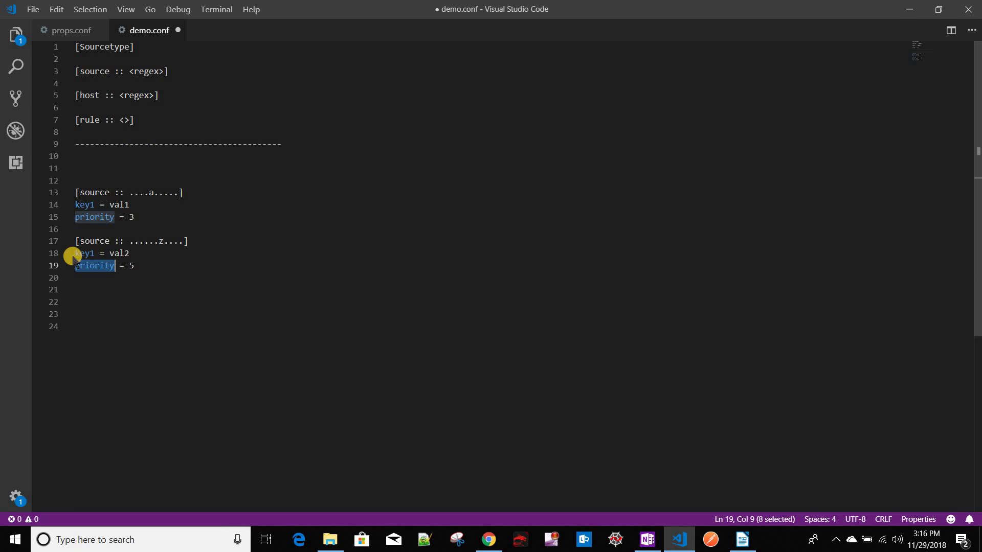
key("Up")
key("Home")
left_click(147, 271, "shift")
left_click(148, 271)
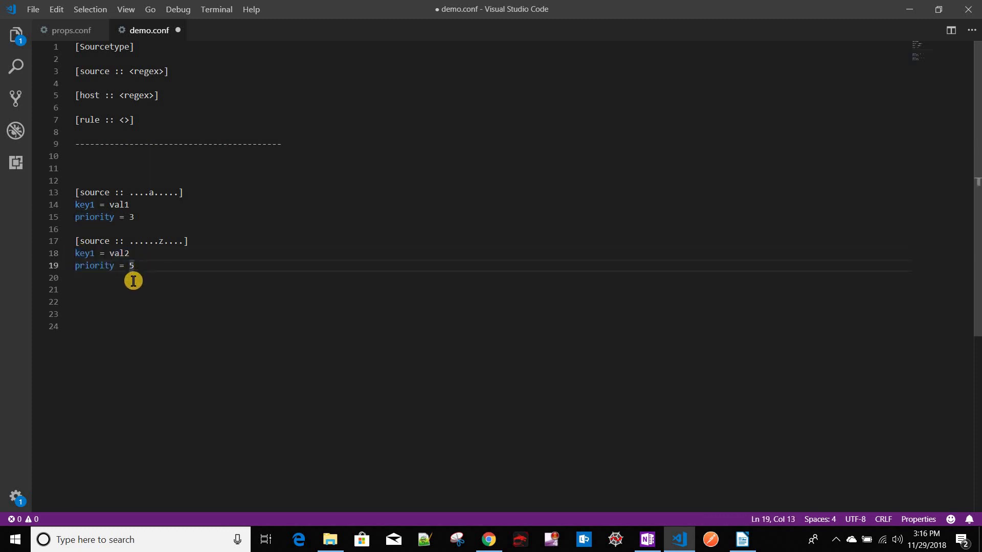
Step: Paste a copy of the [host :: <regex>] header three lines below priority = 5
left_click_drag(160, 96, 63, 96)
key("ctrl+c")
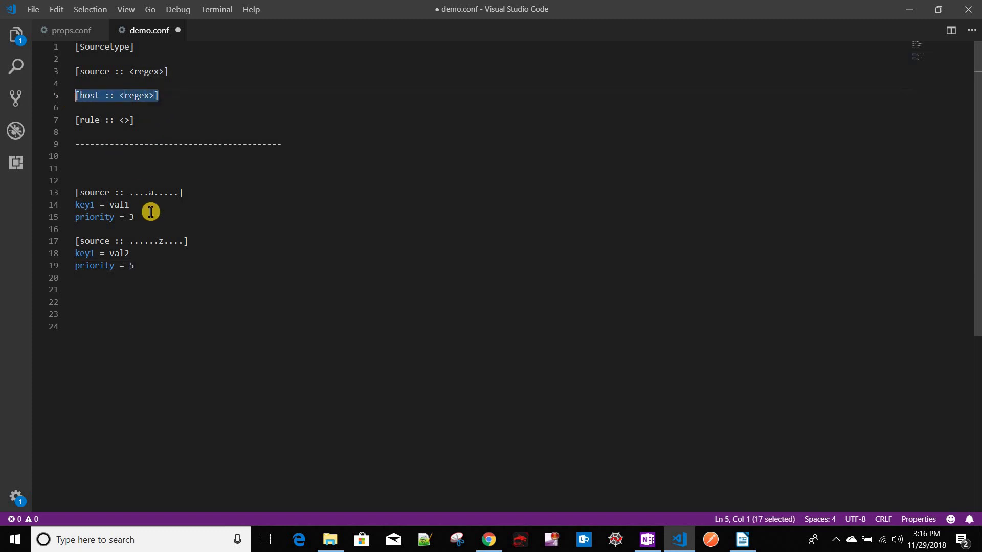
left_click(161, 265)
key("Return")
key("Return")
key("Return")
key("ctrl+v")
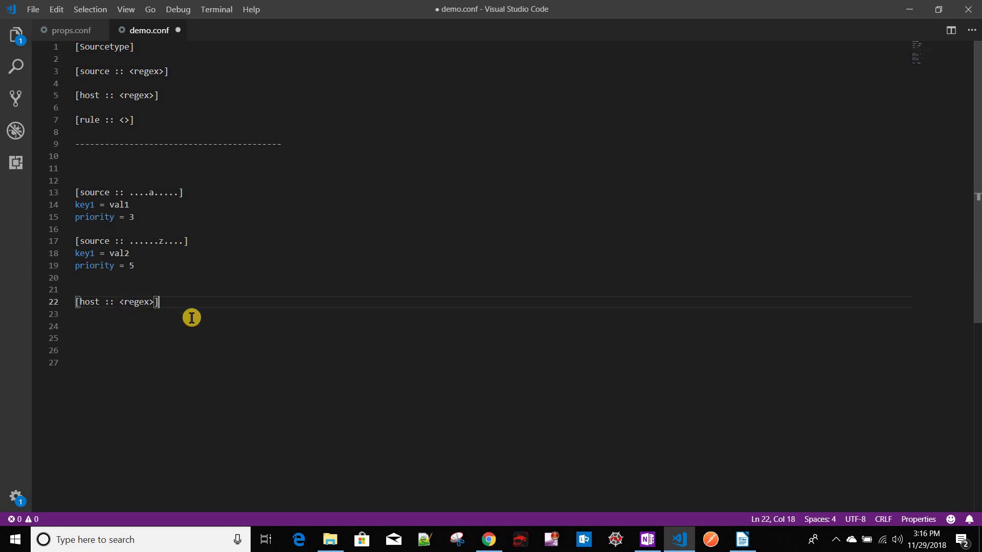
Step: Add the line key1=val3 beneath the copied host header
key("Return")
type("key")
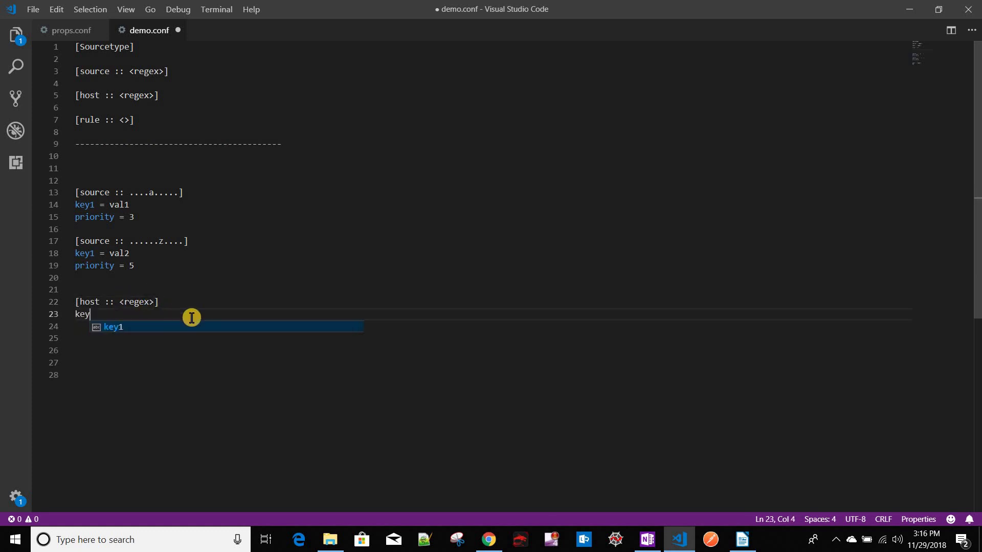
type("1=val3")
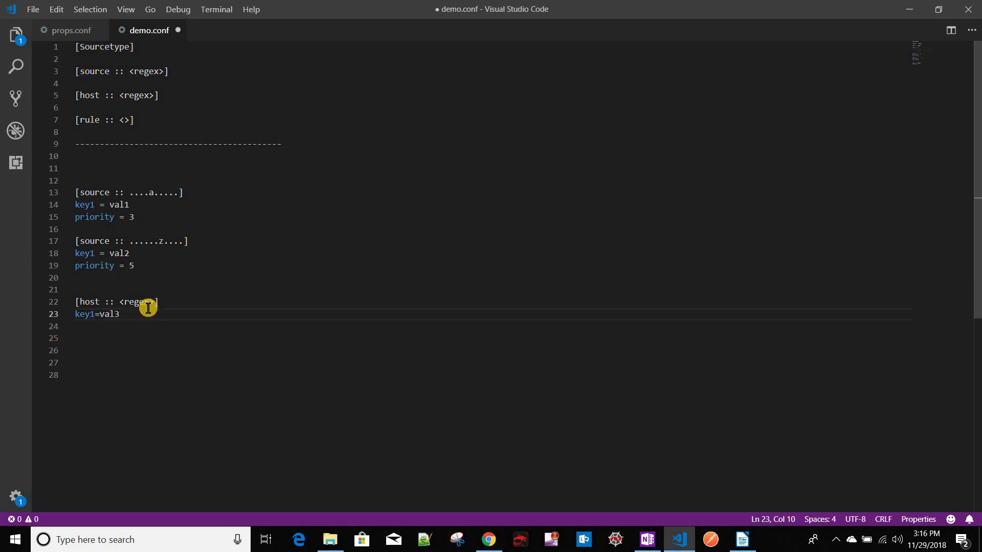
Step: Write the precedence note host --> Sourcetype two lines below key1=val3
key("Return")
key("Return")
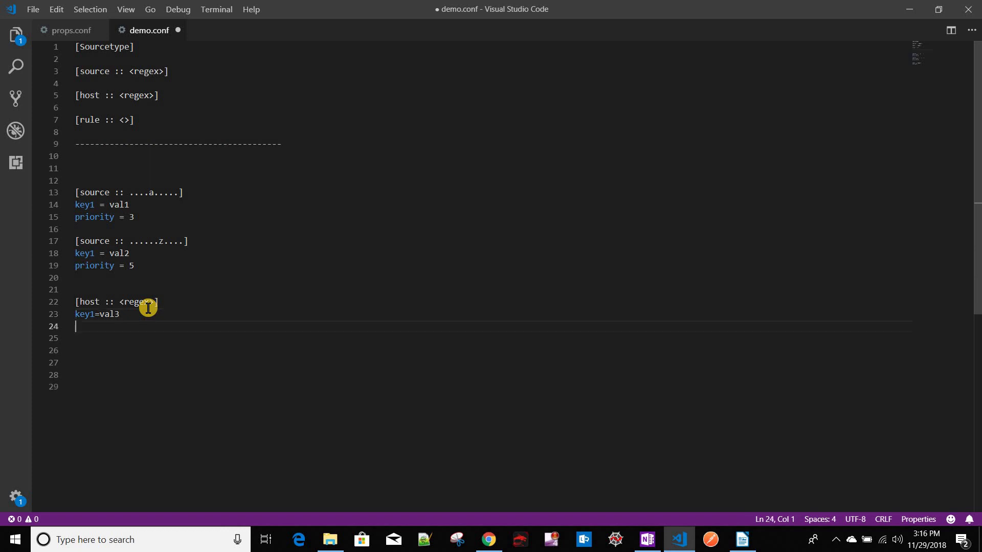
type("host ")
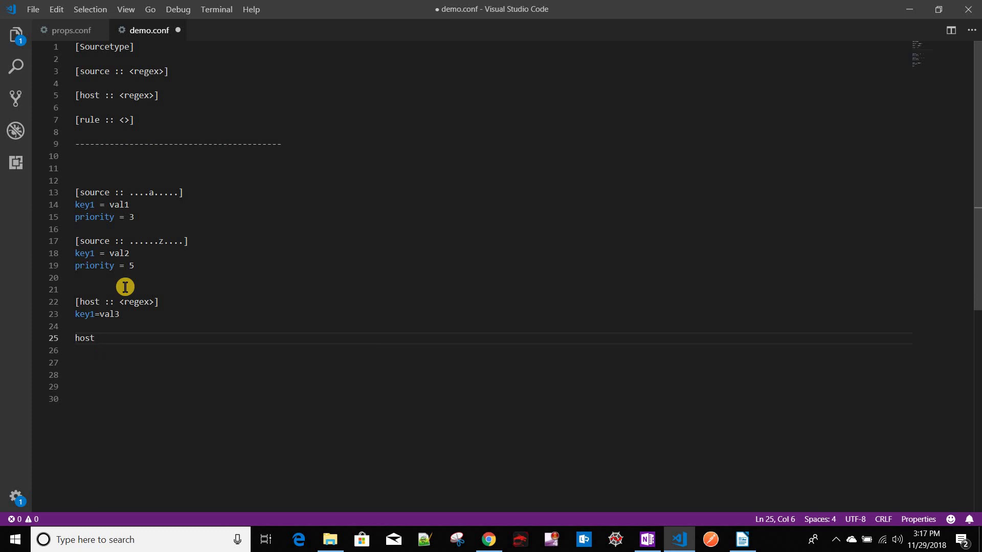
type("--> source")
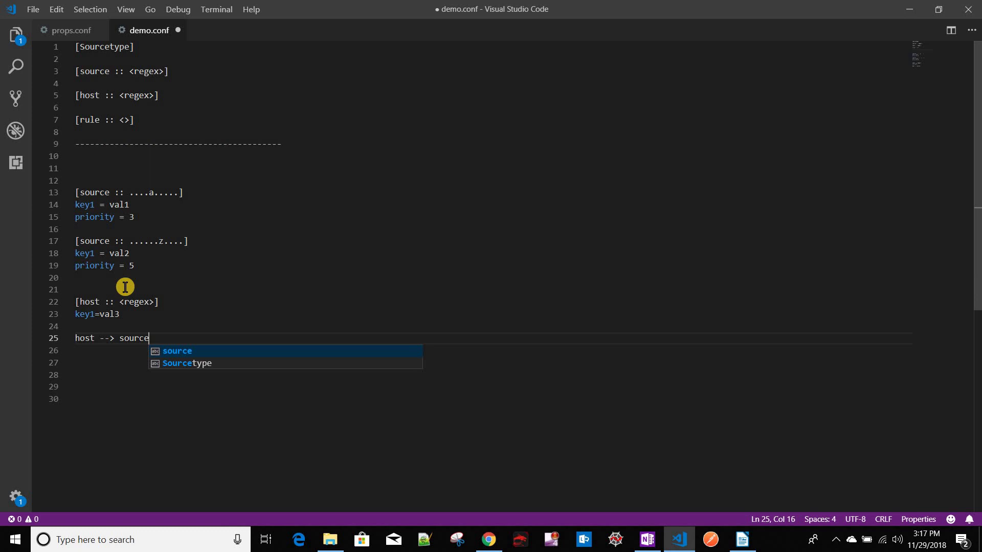
key("Return")
key("Return")
key("BackSpace")
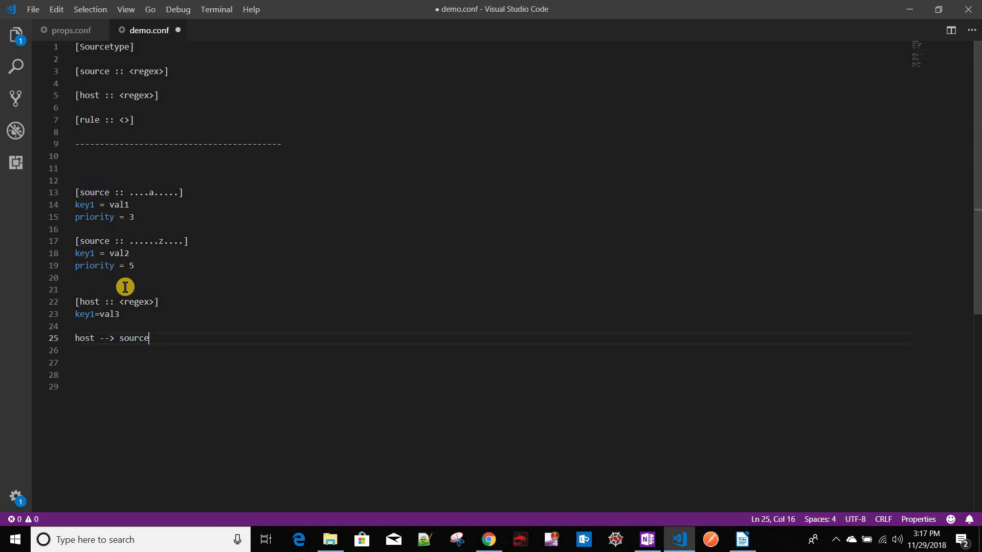
type("typ")
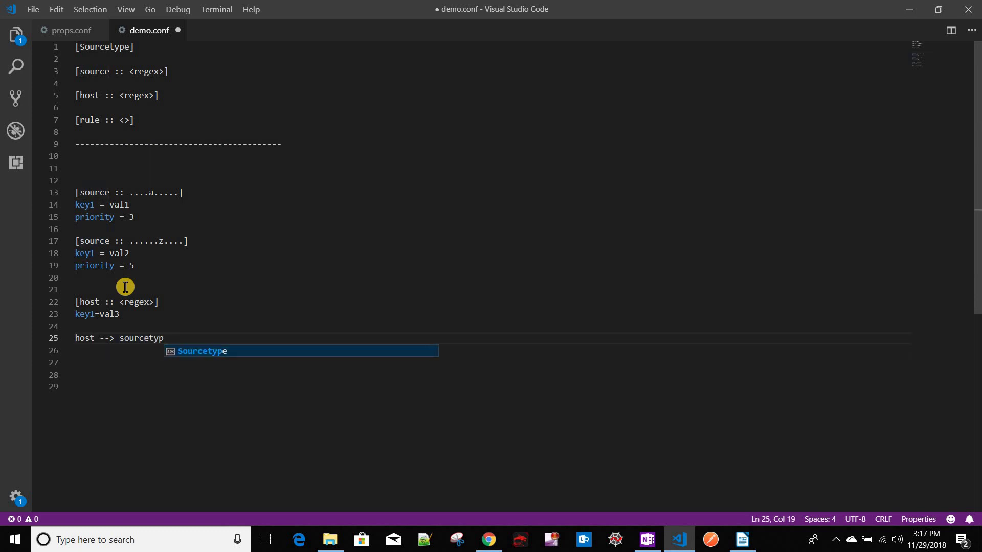
key("Return")
Step: Write the precedence note source --> host --> Sourcetype two lines below the host note
key("Return")
key("Return")
type("s")
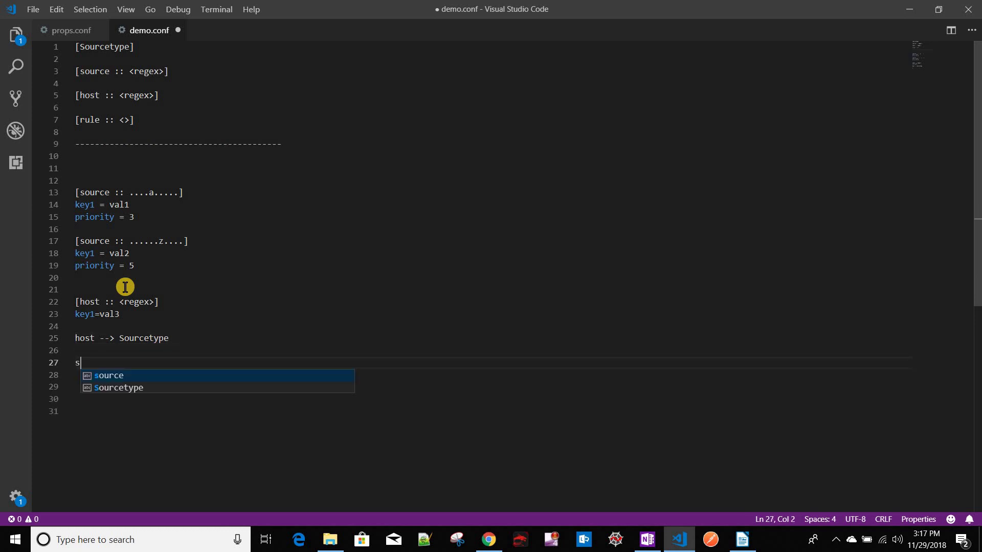
type("ource ")
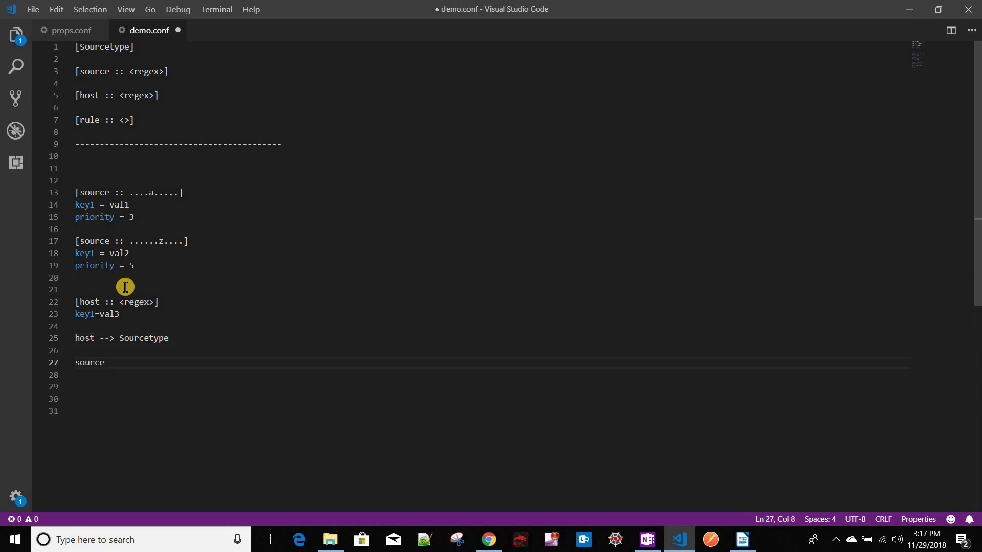
type("--> host & source")
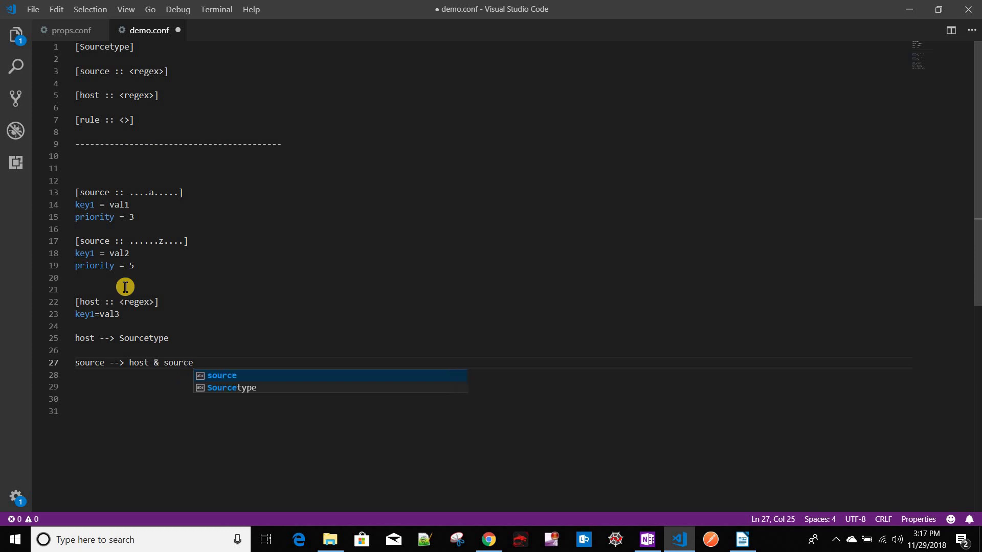
key("Down")
key("Return")
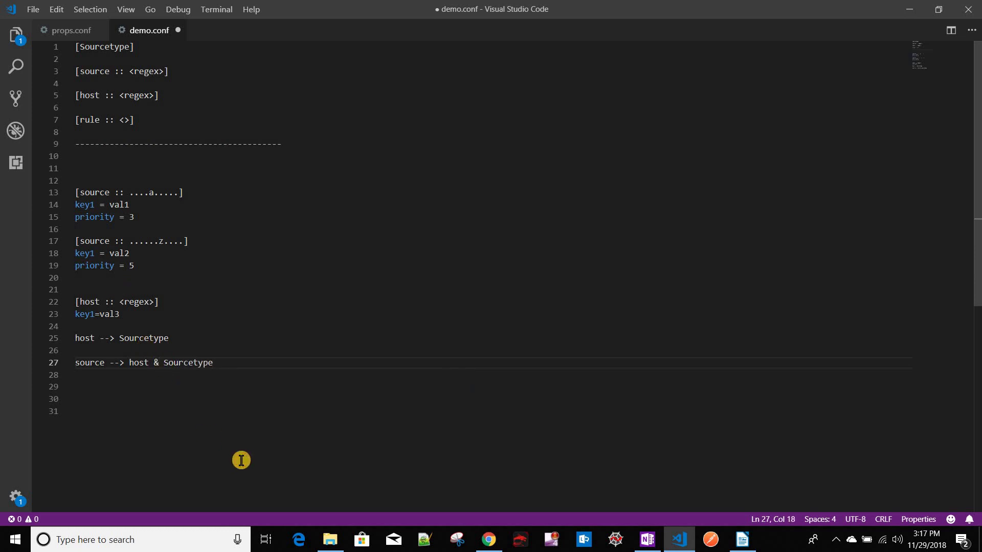
key("BackSpace")
type("-->")
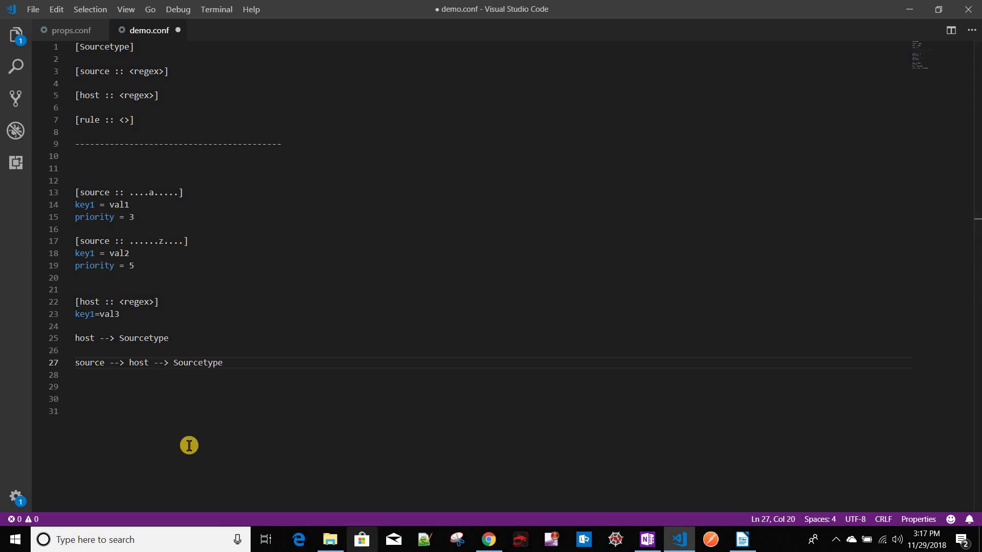
Step: Review source in the last precedence note against the key1 = val2 line of the second source stanza
double_click(82, 364)
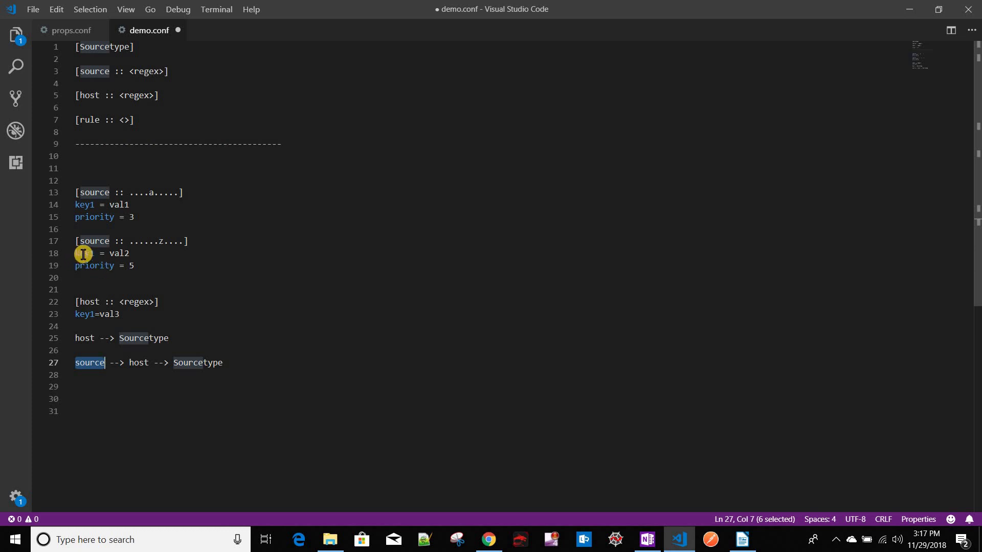
left_click_drag(81, 254, 149, 255)
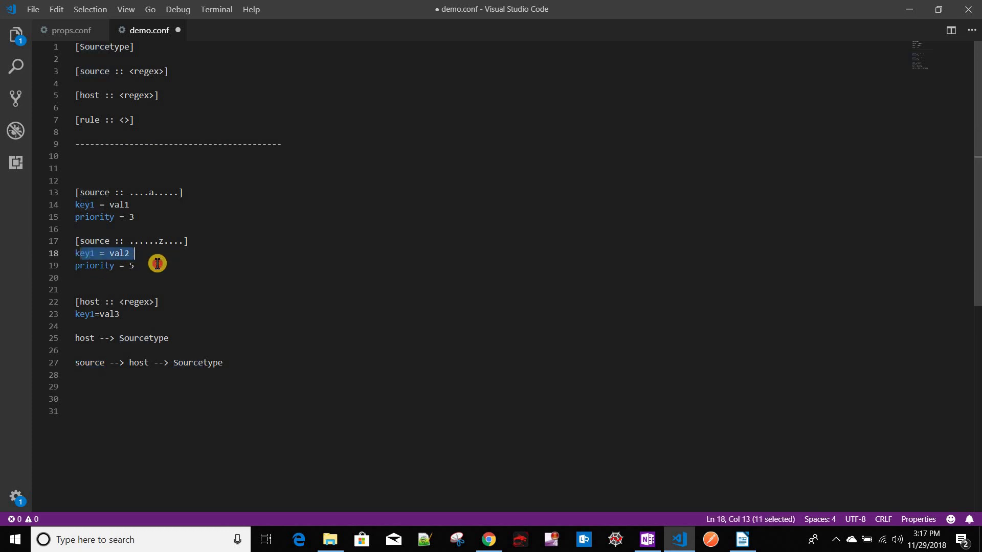
key("Escape")
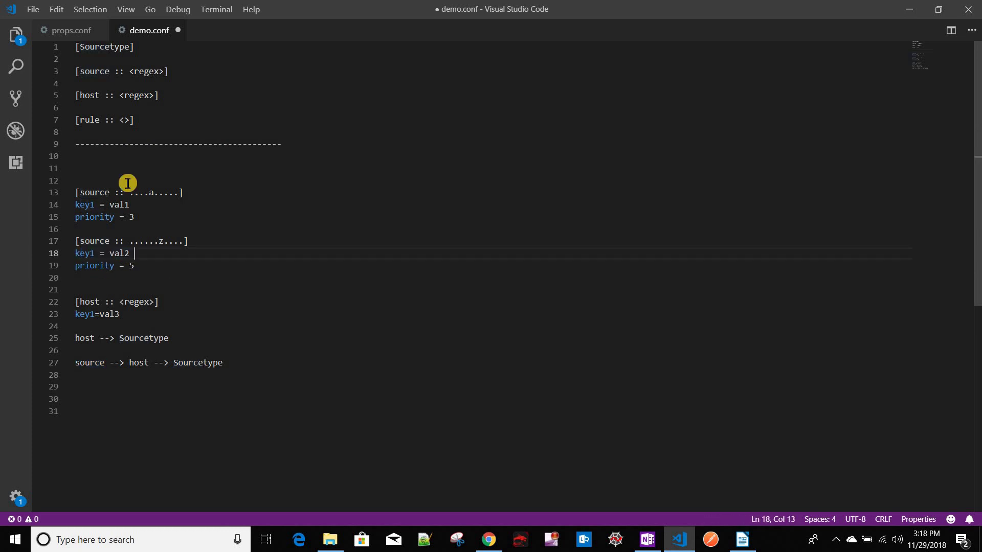
scroll(255, 205, "down", 4)
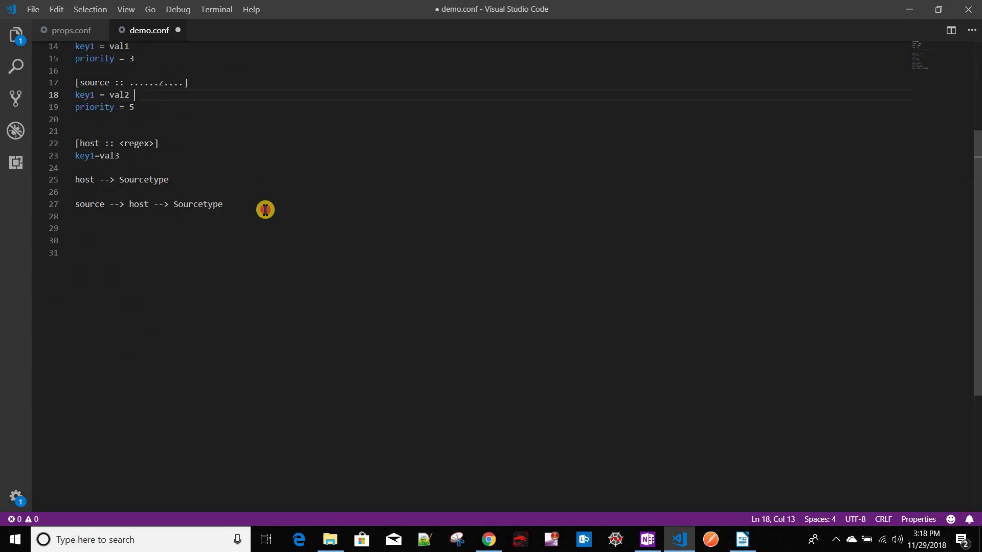
Step: Add a separator line of dashes three lines below the source --> host --> Sourcetype note
left_click(265, 209)
key("Return")
key("Return")
key("Return")
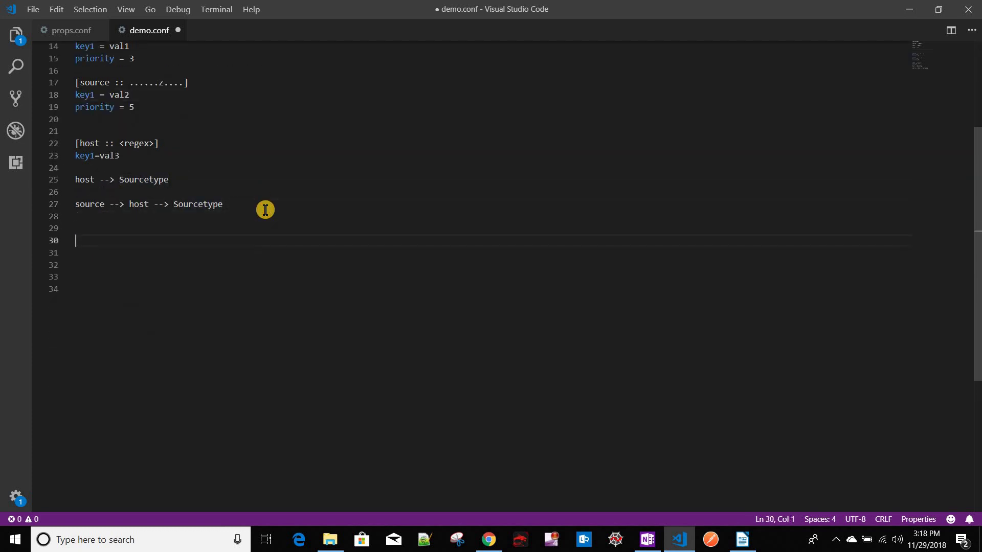
type("--------------------------------------------------")
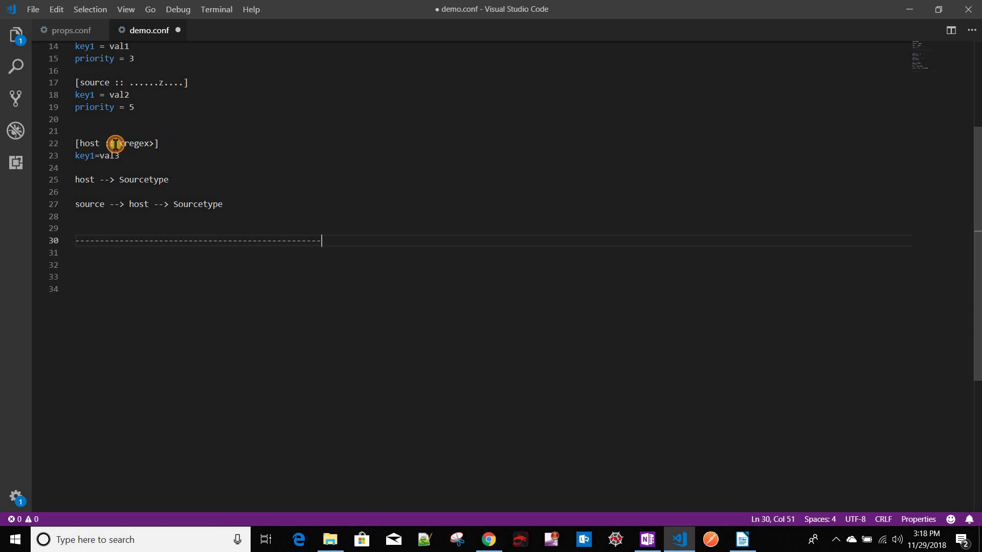
Step: Copy the [host :: <regex>] header from above the key1=val3 line to line 34, beneath the new separator
left_click_drag(158, 143, 75, 144)
key("ctrl+c")
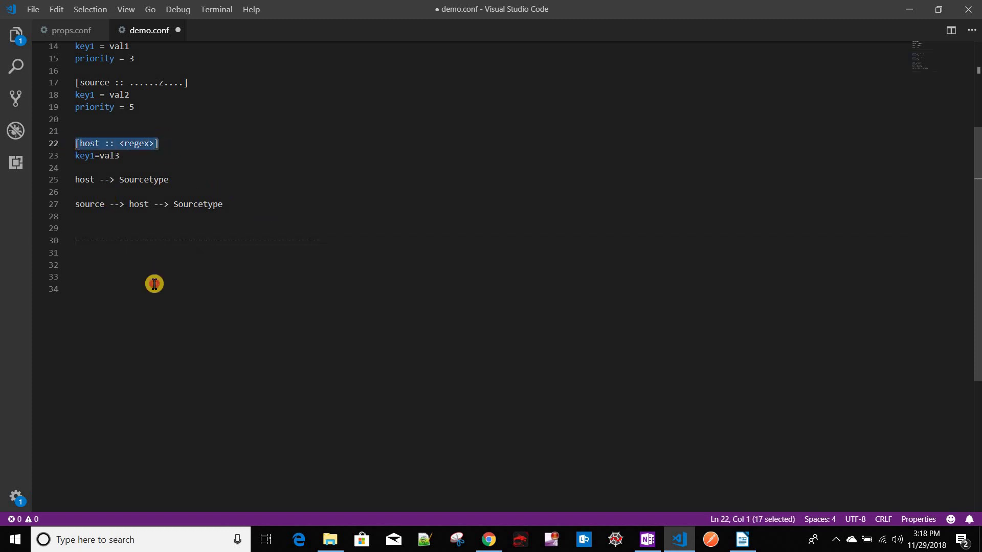
left_click(153, 284)
key("ctrl+v")
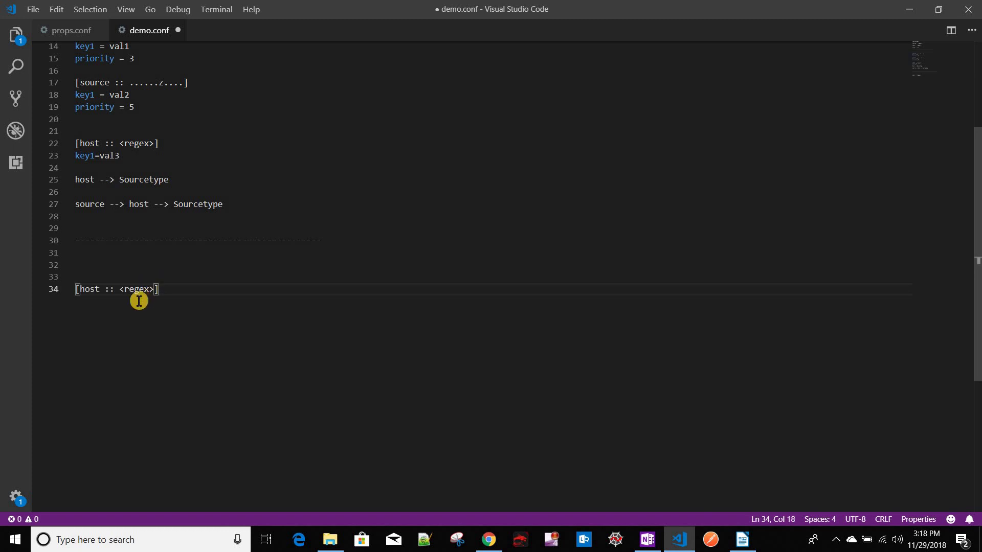
Step: Replace <regex> in the copied host header with (?-i) demo and add the note --demo after the header
left_click(154, 290)
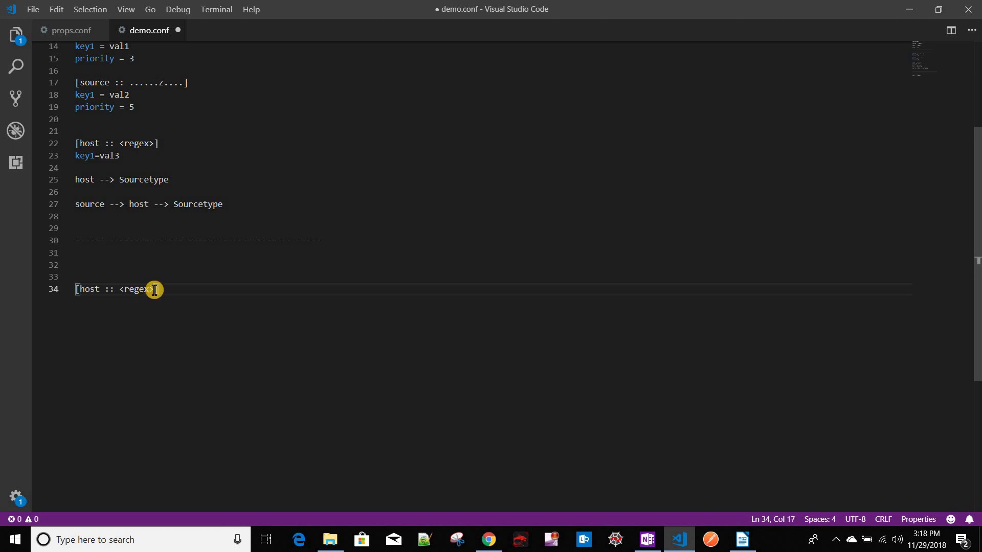
key("BackSpace")
key("BackSpace")
key("BackSpace")
key("BackSpace")
key("BackSpace")
key("BackSpace")
type("(?-i")
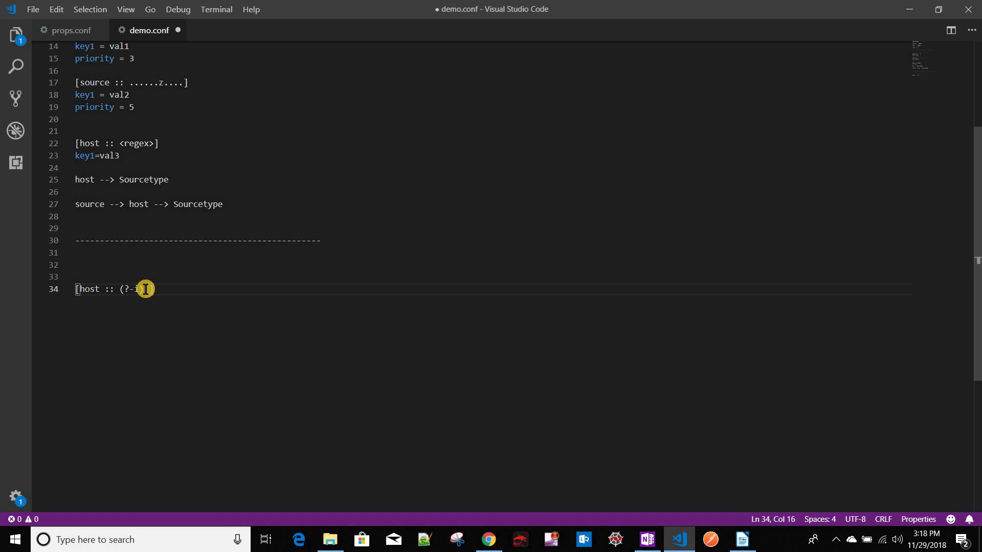
type(") demo]")
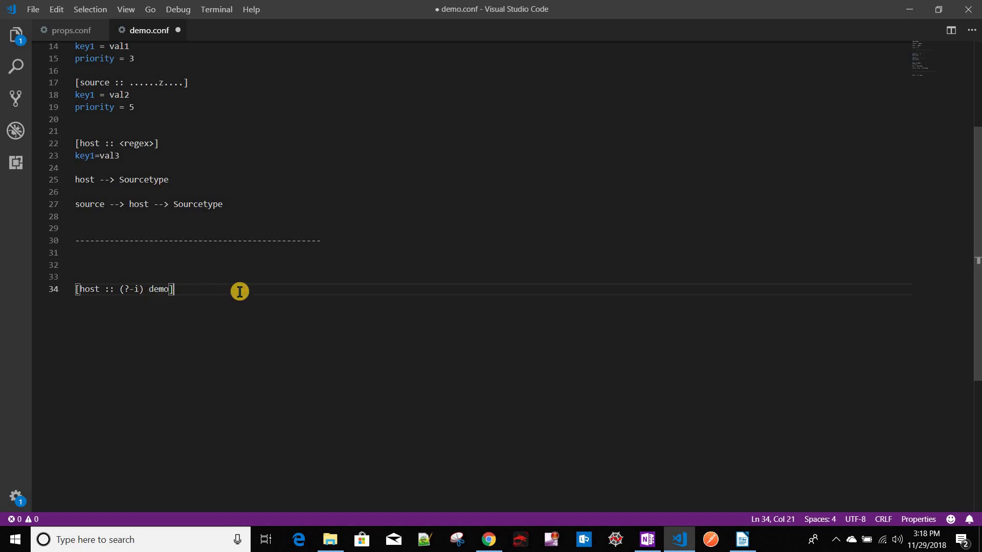
type(" --demo")
Step: Duplicate the [host :: (?-i) demo] header, without its note, onto the line directly below
left_click_drag(179, 290, 148, 289)
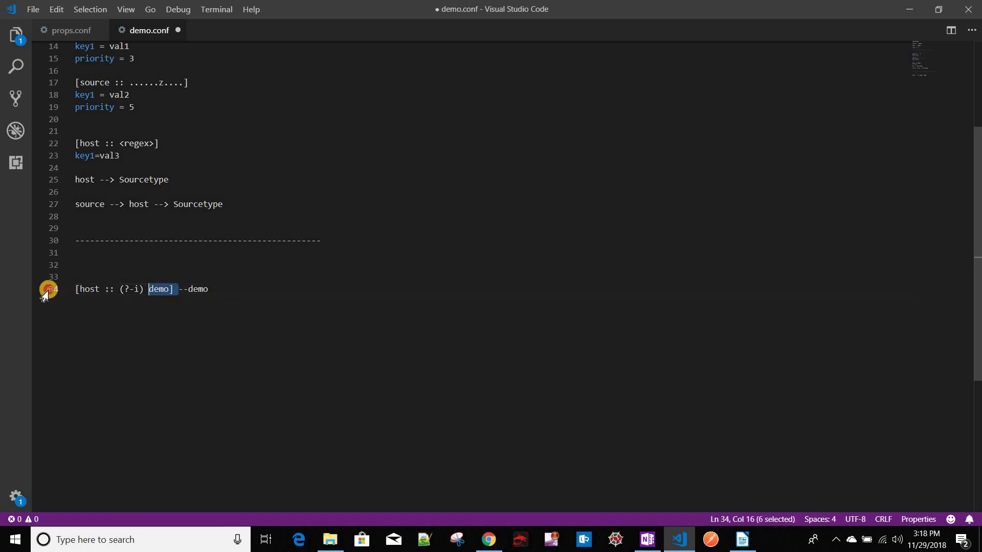
left_click_drag(45, 295, 45, 295)
key("ctrl+c")
left_click(262, 291)
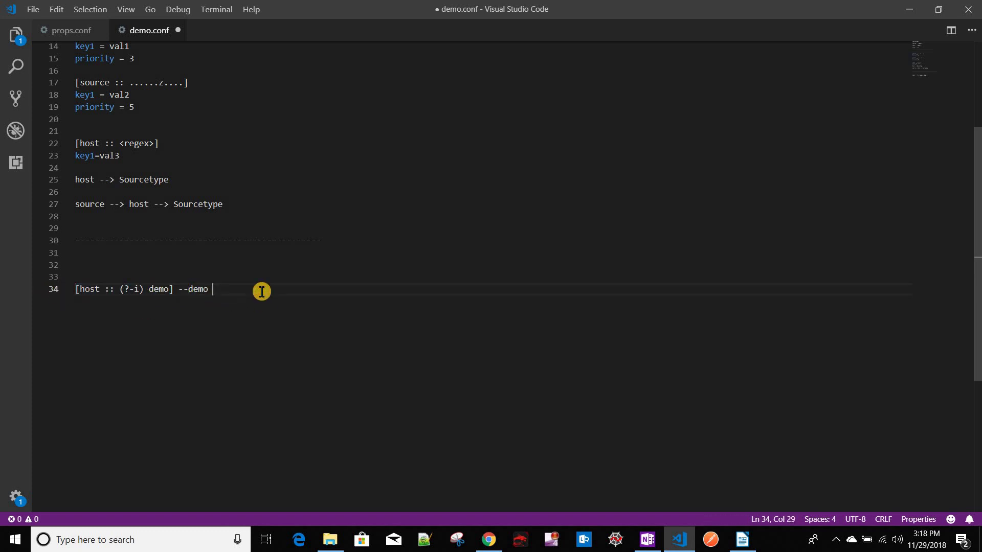
key("Return")
key("ctrl+v")
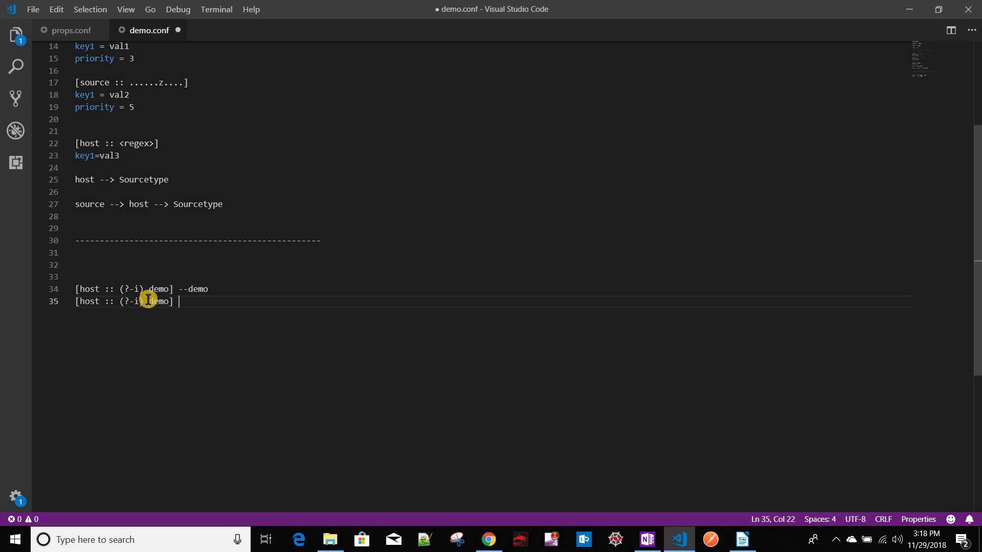
Step: Remove the (?-i) flag from the duplicated header so it reads [host :: demo]
left_click(148, 300)
key("BackSpace")
key("BackSpace")
key("BackSpace")
key("BackSpace")
key("BackSpace")
key("BackSpace")
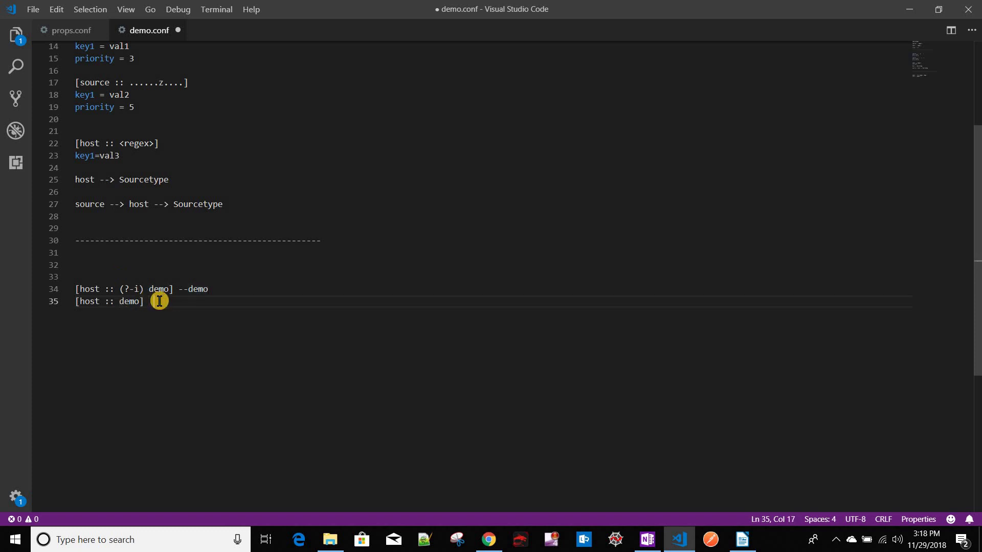
Step: Write the note -- demo/ DEMo/Demo after the [host :: demo] header
type("- demo")
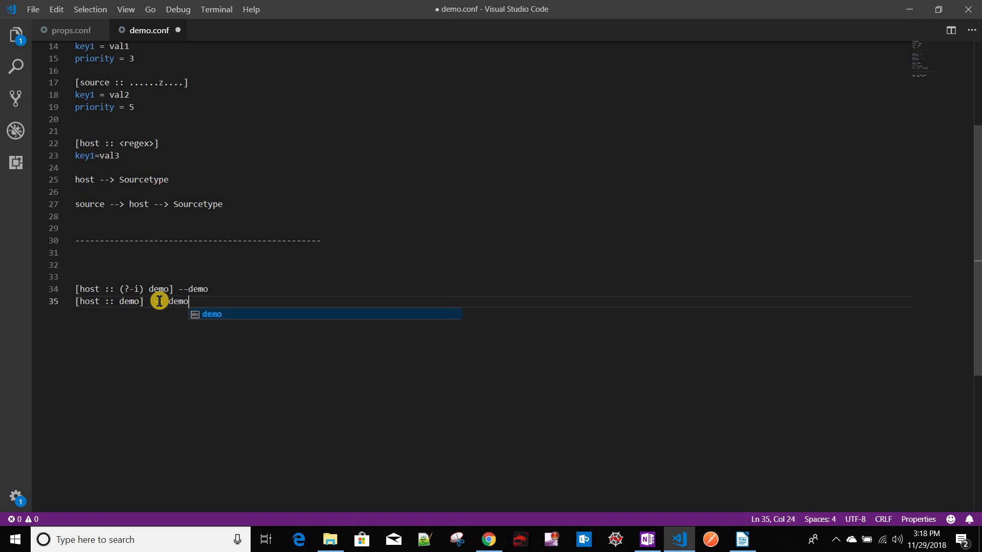
type("/ DEMo/")
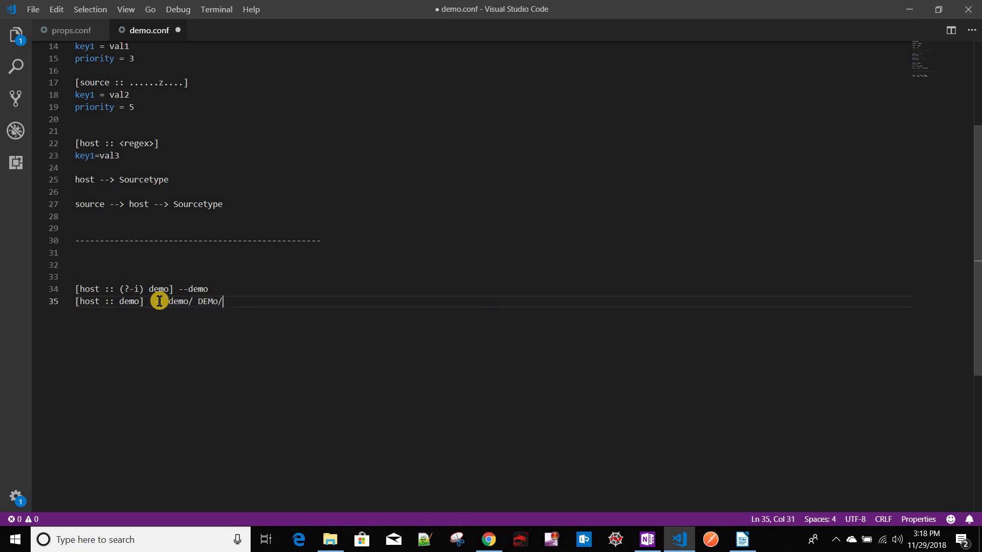
type("Demo")
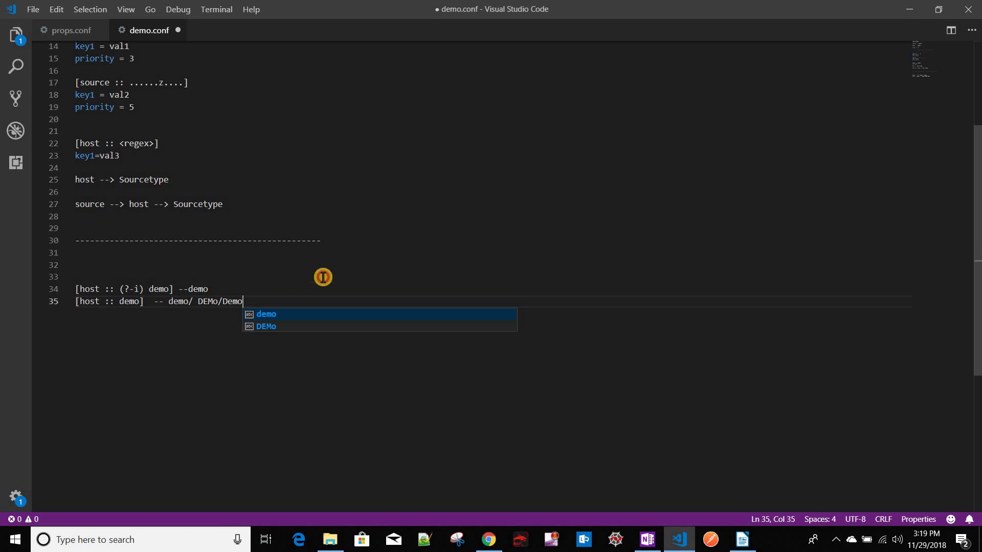
key("Escape")
key("Up")
key("Up")
Step: Review the stanza header forms, the precedence examples and the two case-sensitivity host headers in demo.conf
scroll(304, 335, "up", 5)
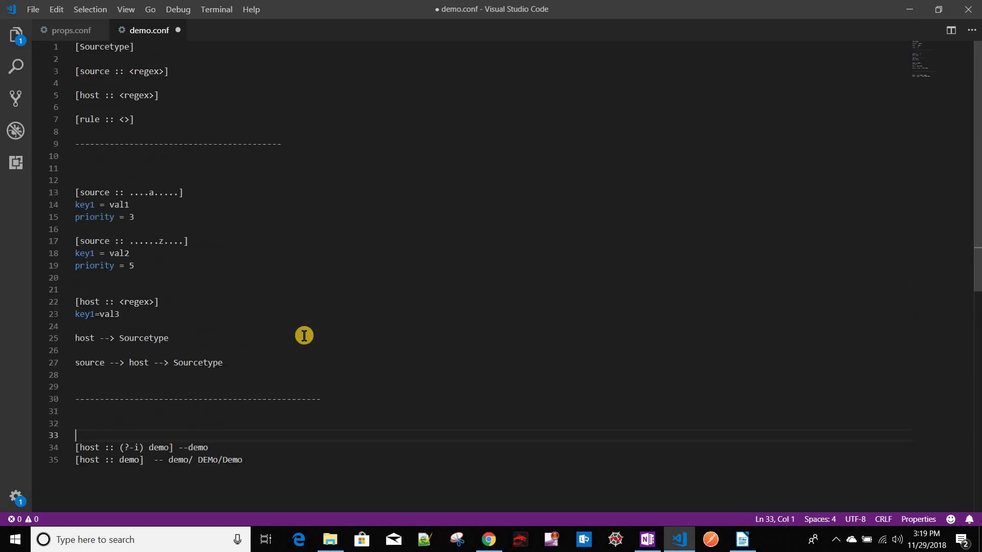
scroll(173, 228, "down", 1)
scroll(173, 228, "up", 1)
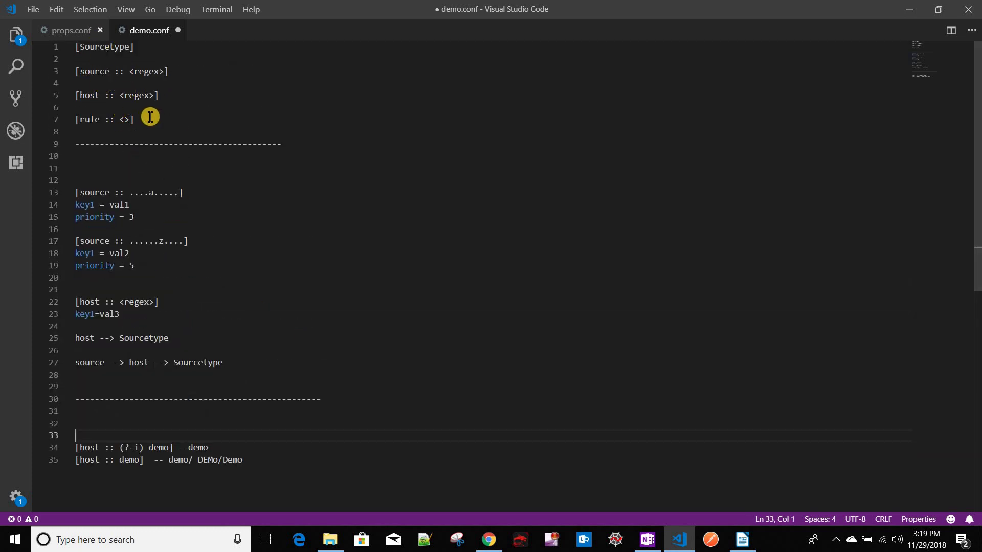
left_click(149, 117)
left_click(73, 46, "shift")
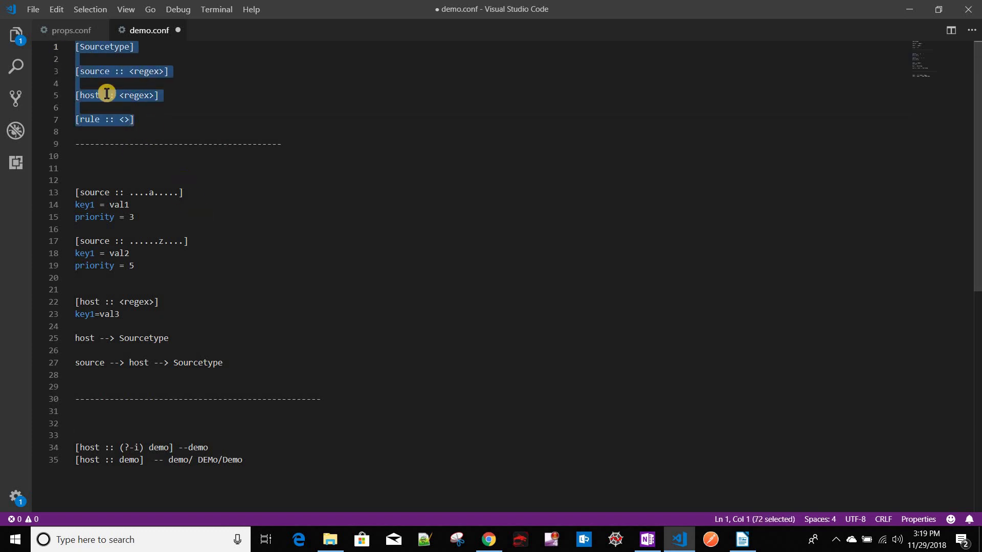
scroll(106, 93, "down", 2)
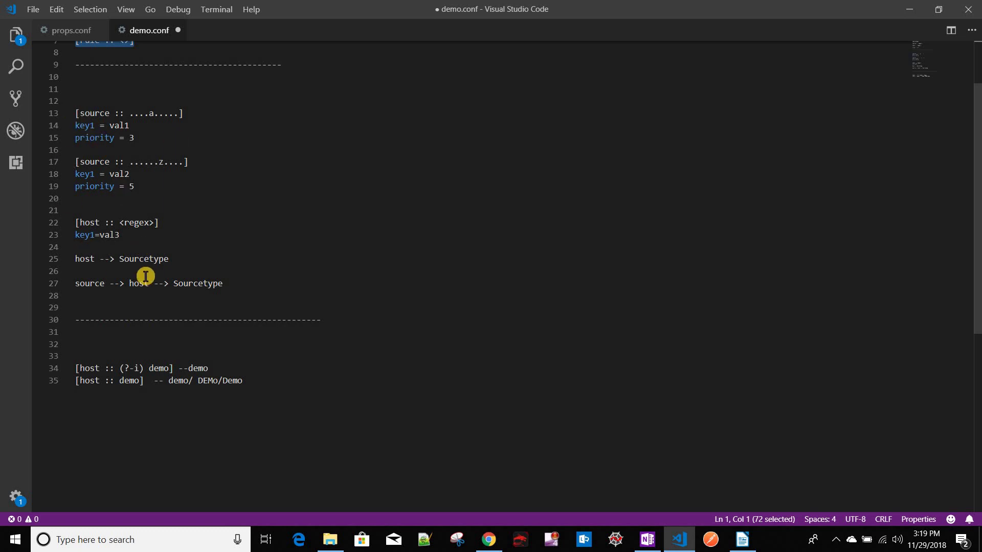
scroll(220, 372, "down", 3)
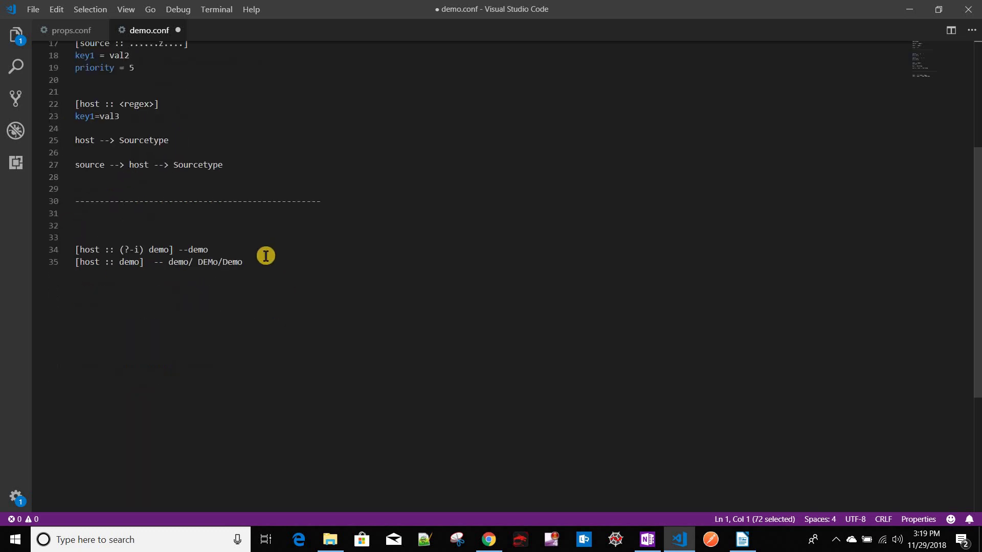
left_click(265, 256)
left_click(43, 240, "shift")
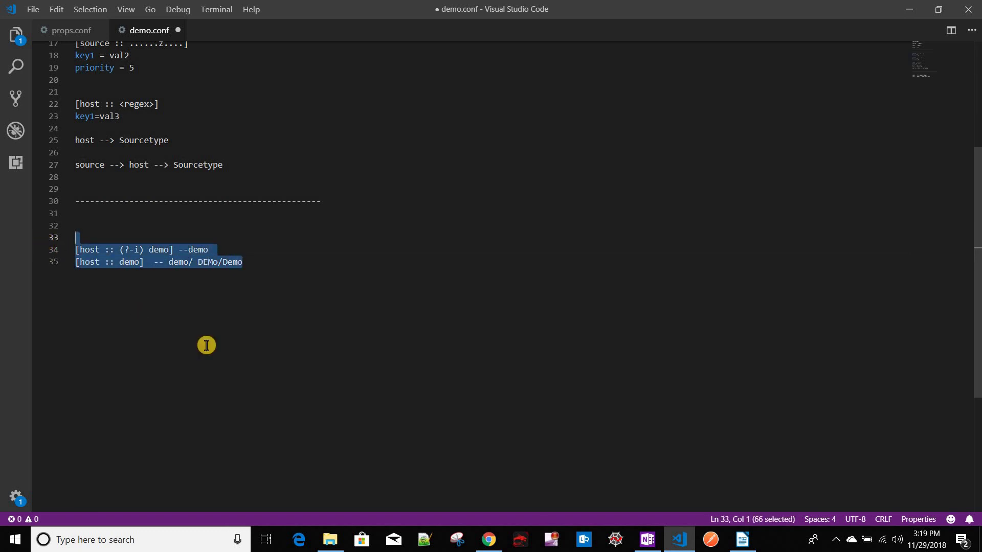
scroll(206, 345, "up", 5)
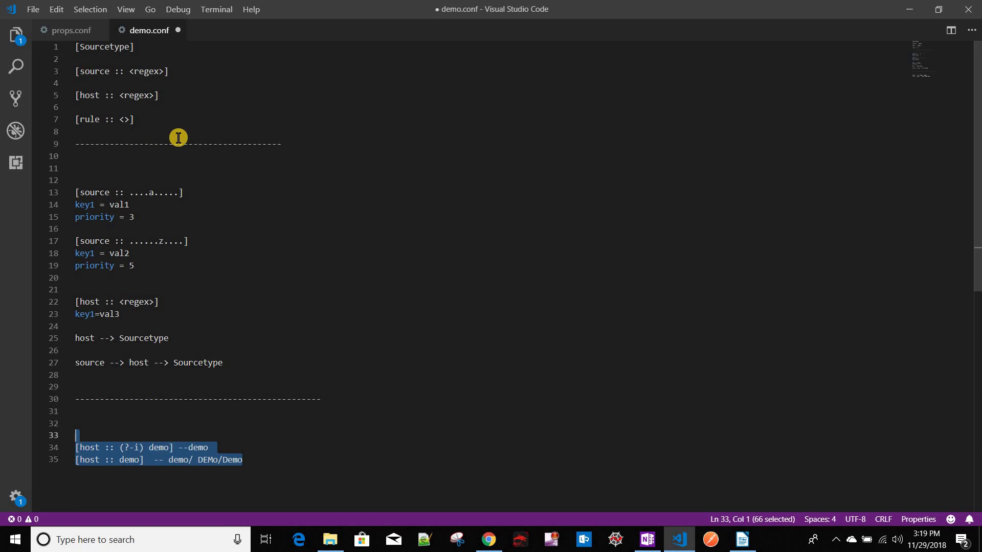
Step: Examine the application server stanzas in props.conf and the pipeline diagram in OneNote, ending back in demo.conf
left_click(66, 30)
scroll(221, 306, "down", 4)
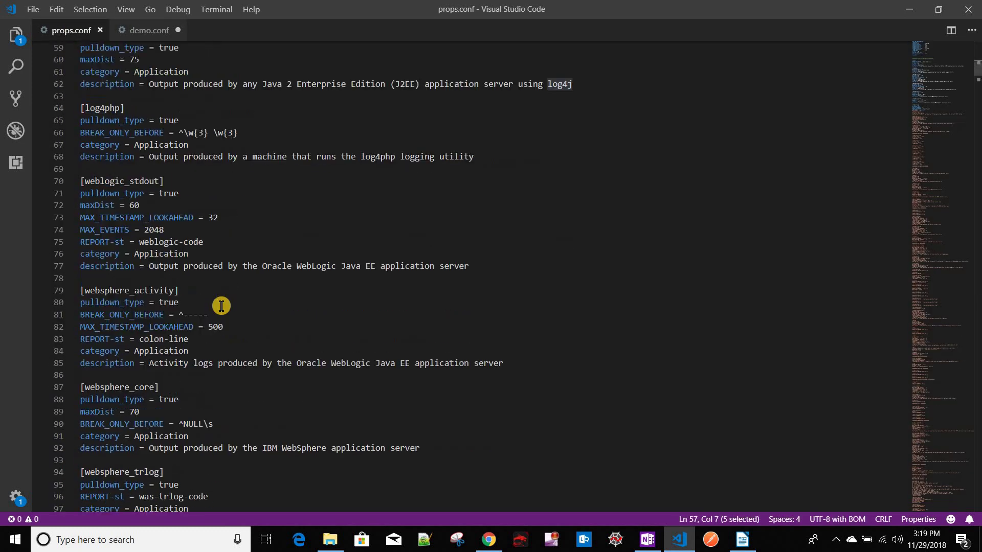
scroll(221, 306, "down", 4)
scroll(153, 153, "up", 11)
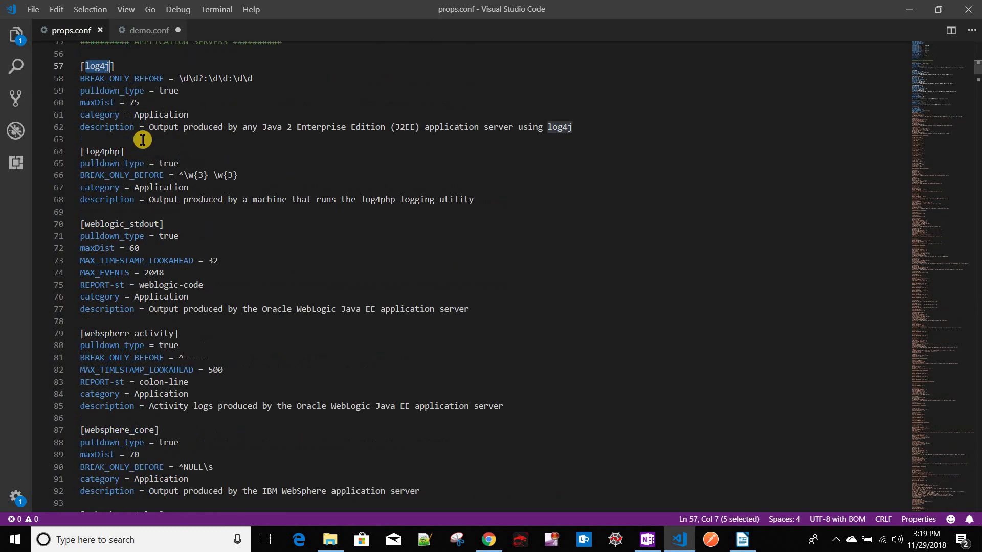
left_click(143, 30)
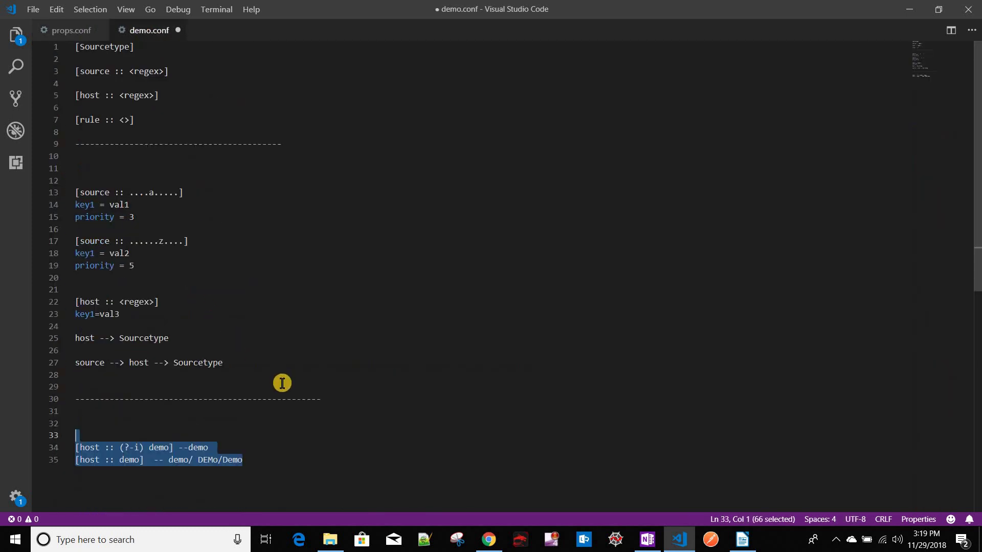
left_click(648, 540)
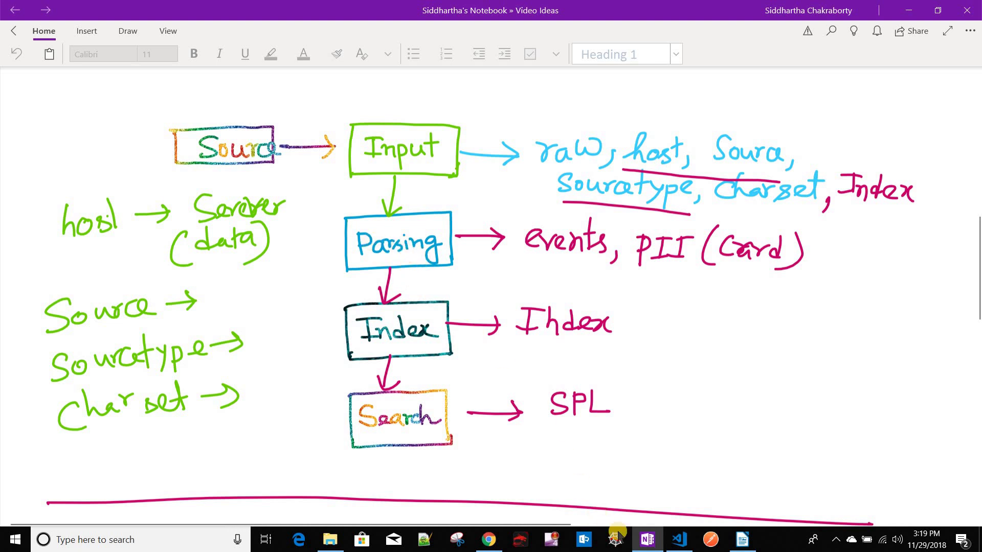
left_click(679, 540)
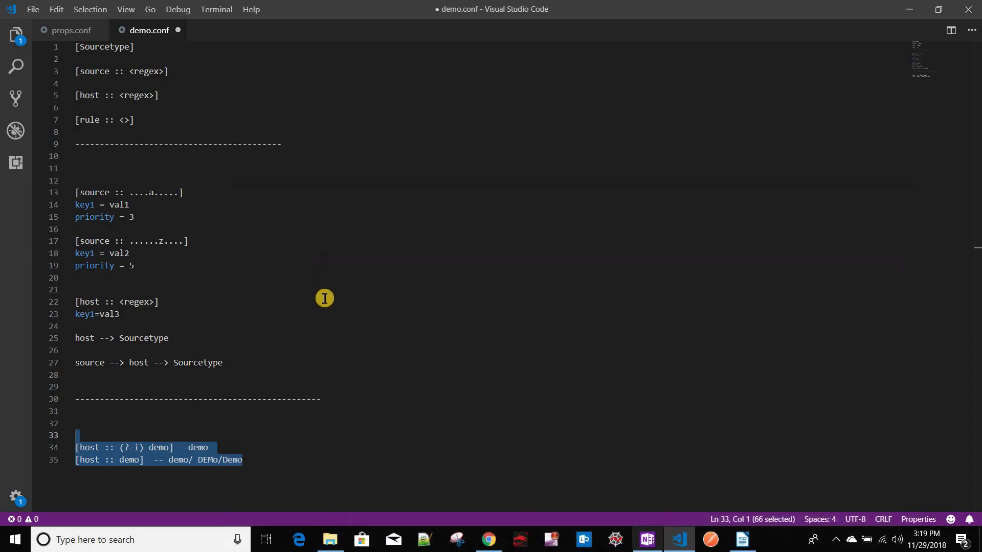